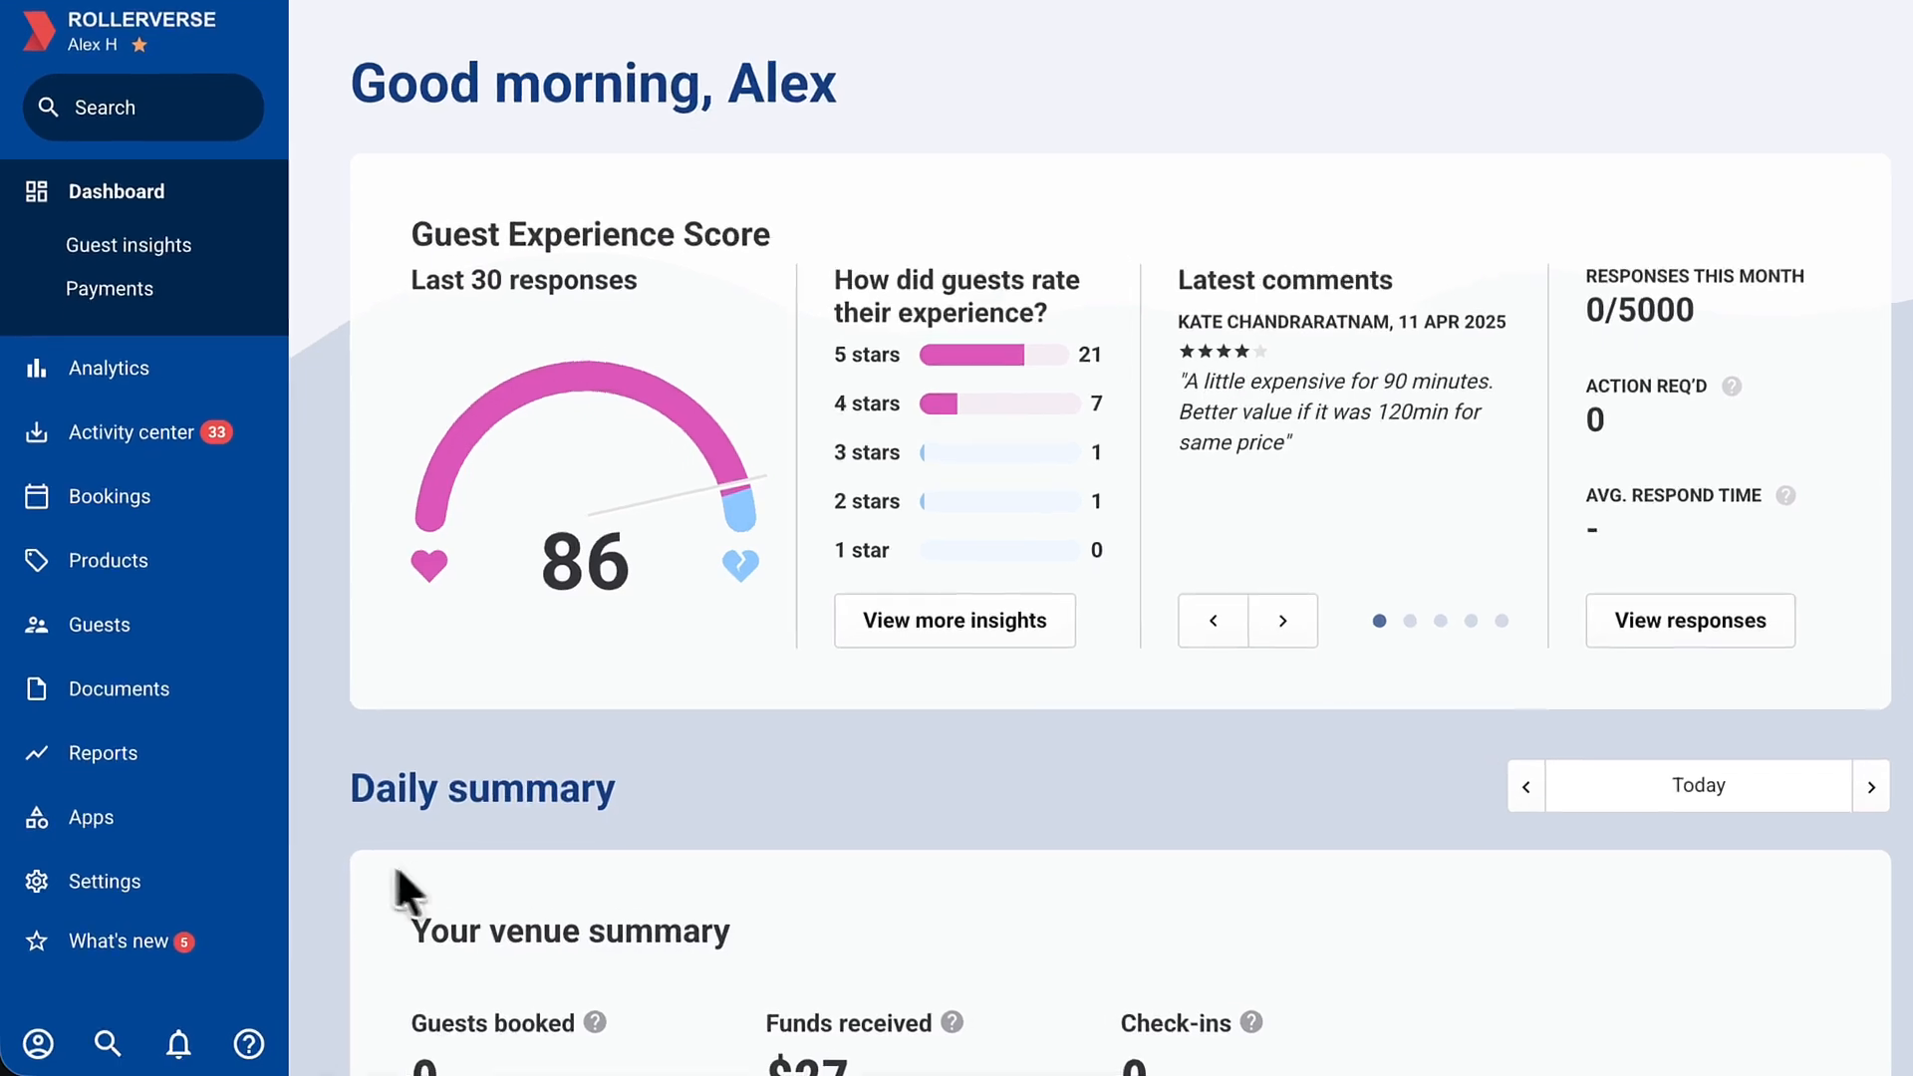
Open the Point of Sale template named Cafe Template and unlock it for editing.
click(160, 827)
mouse_move(458, 659)
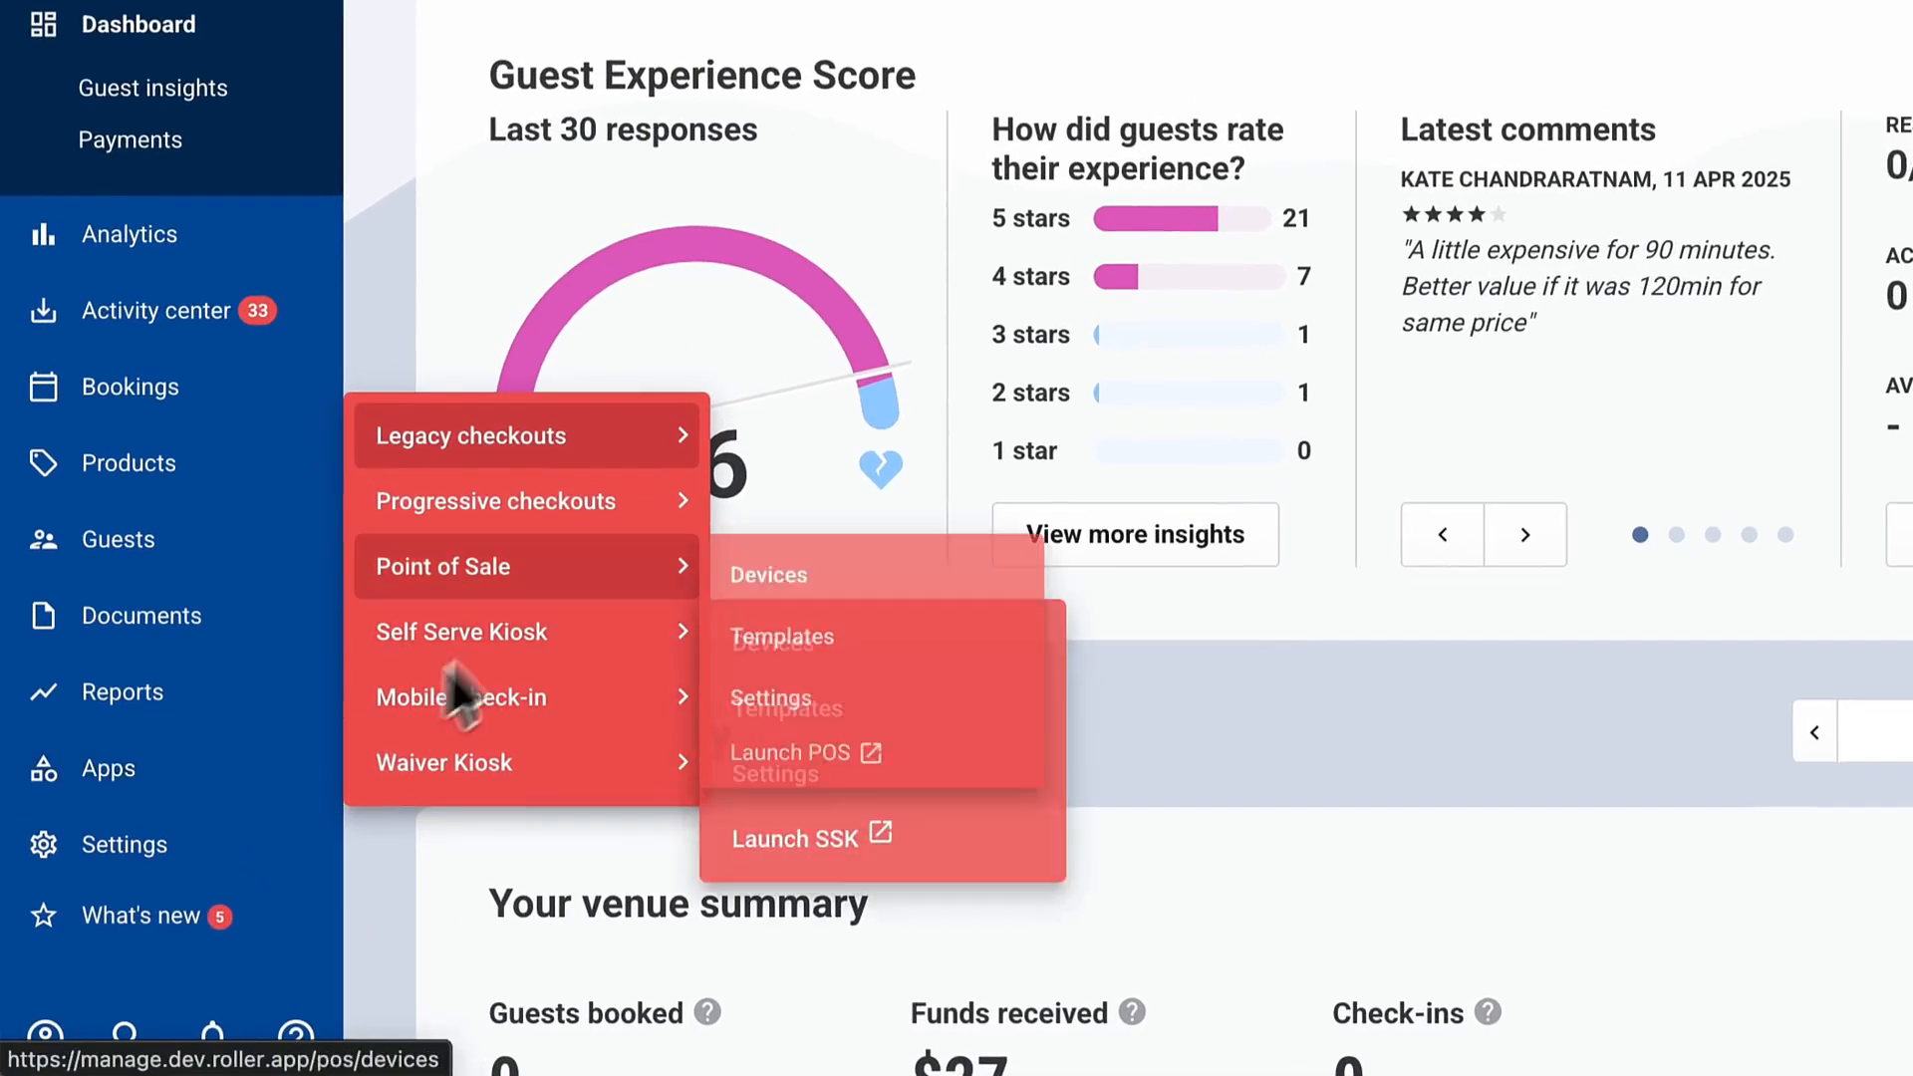
click(863, 636)
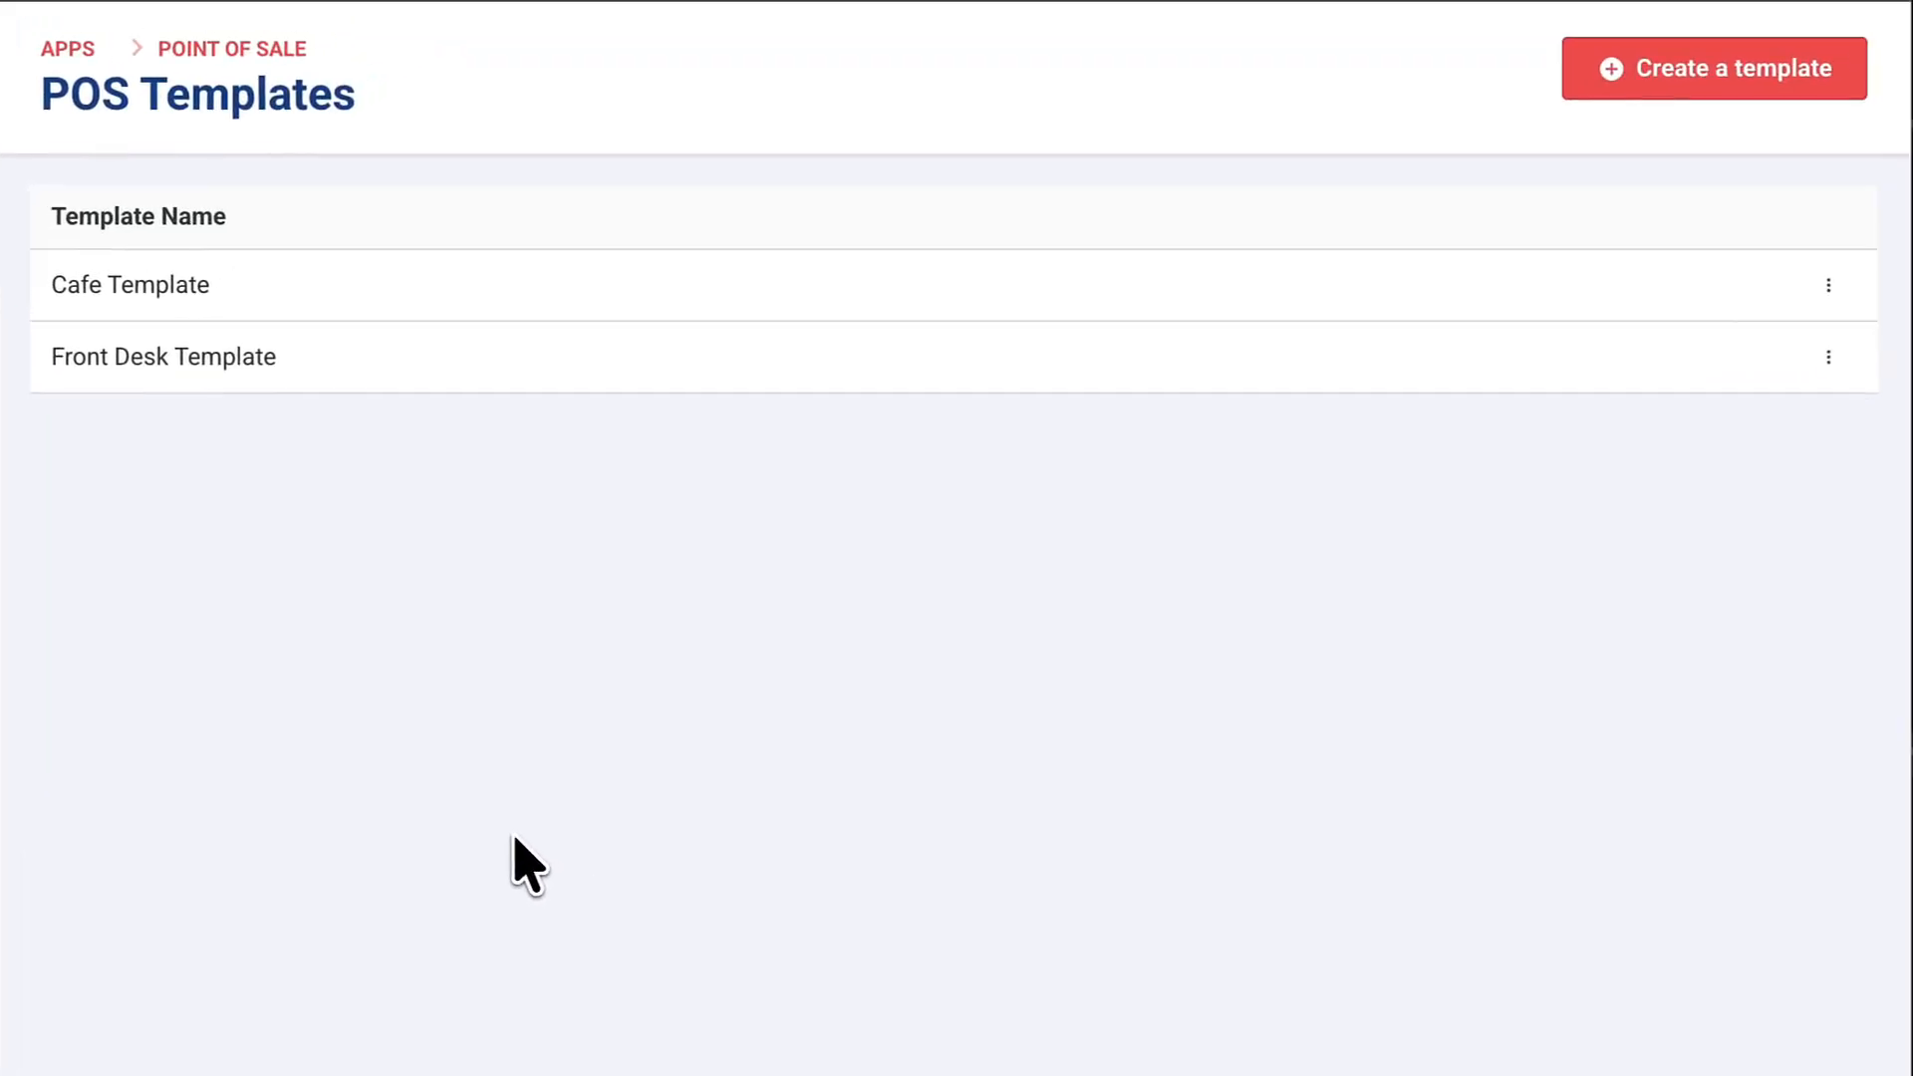
click(586, 309)
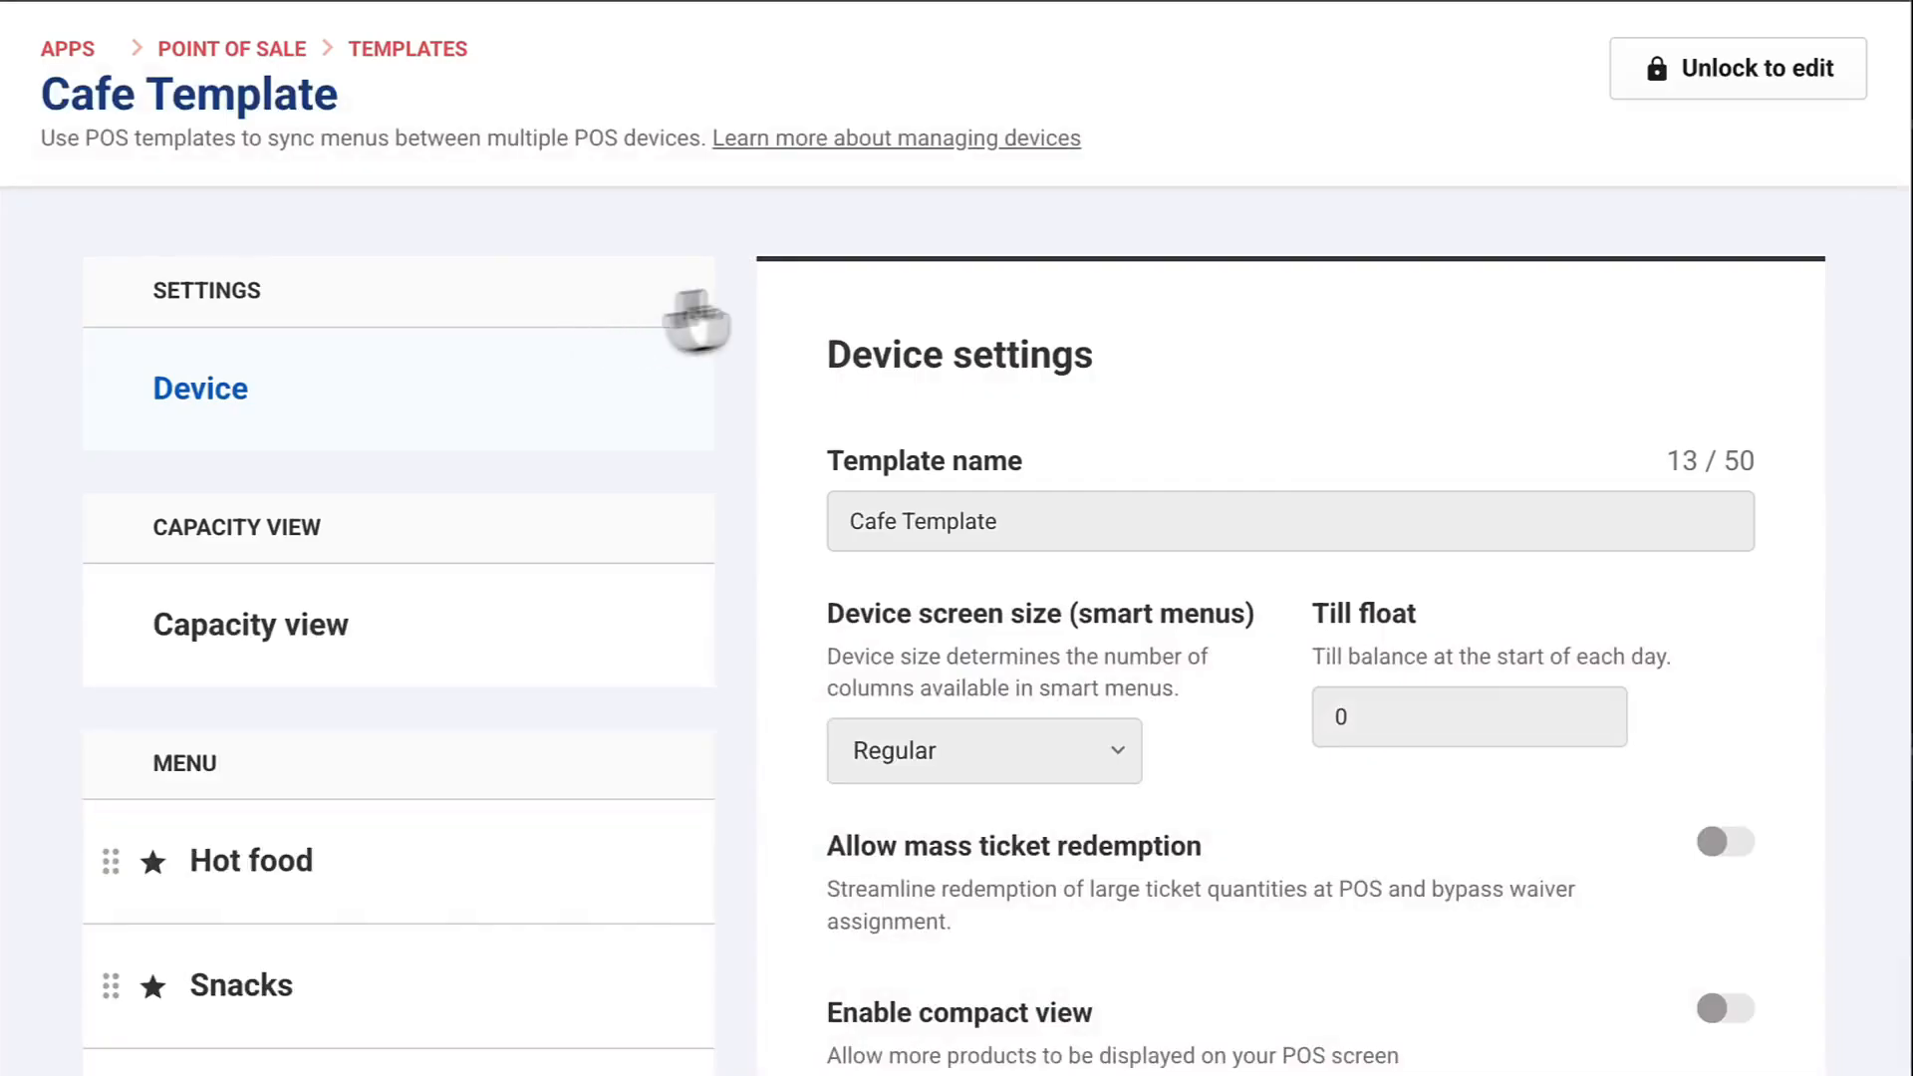
click(1761, 100)
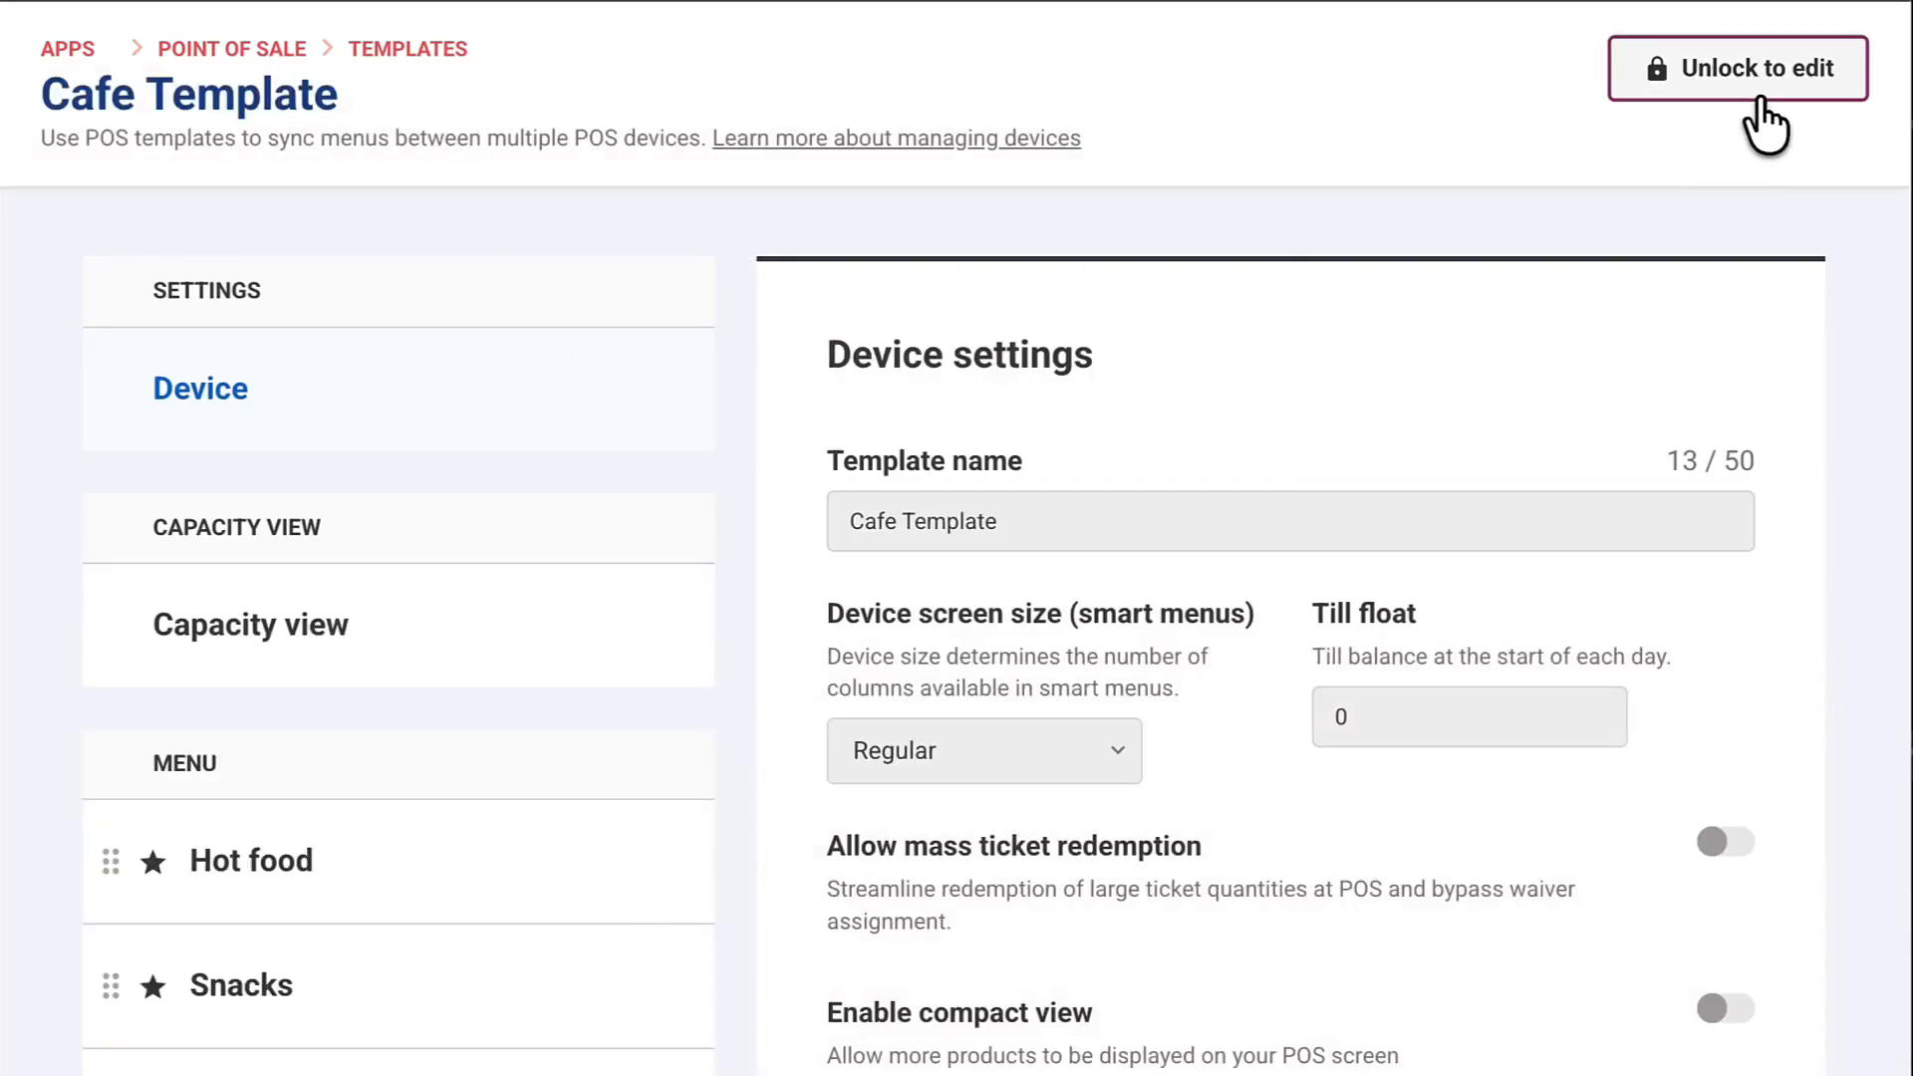
key(Return)
In the Drinks menu, give the untitled section the title "Cold drinks".
scroll(777, 833, down, 2)
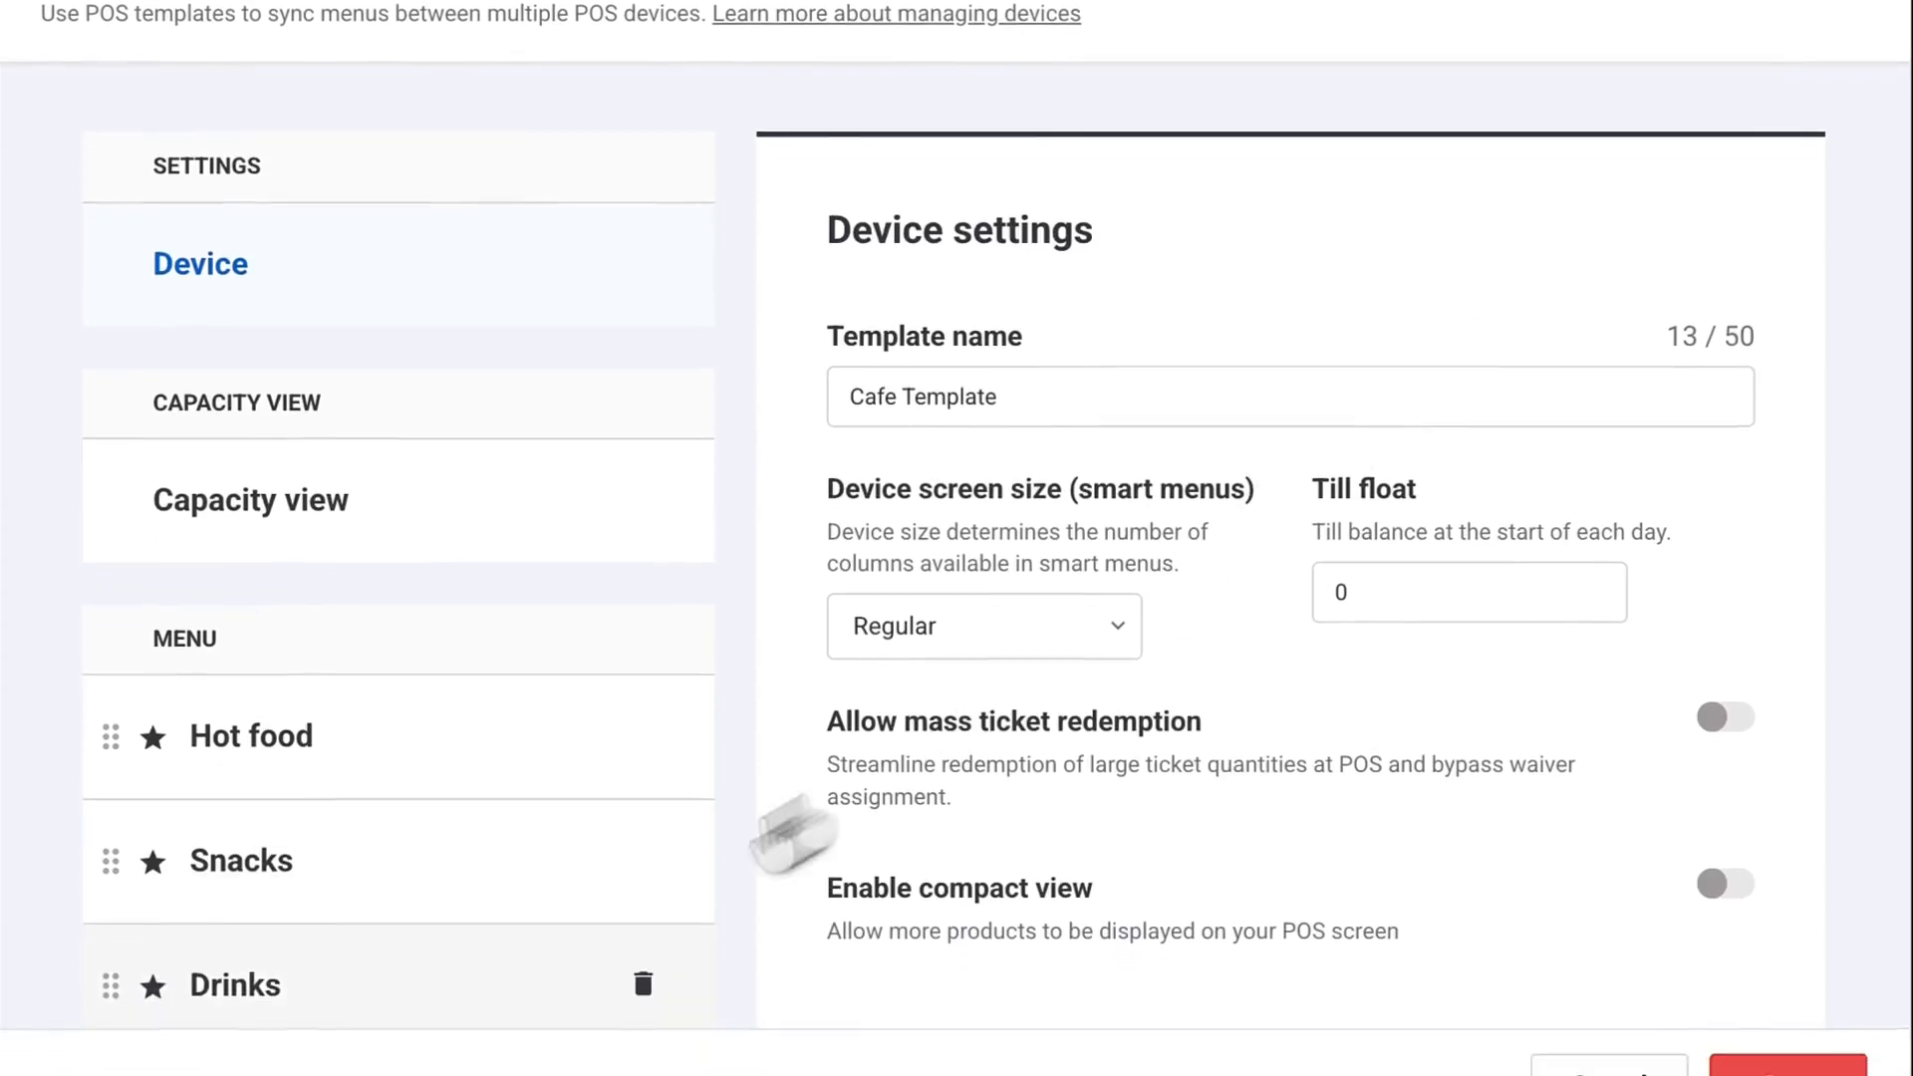
click(485, 936)
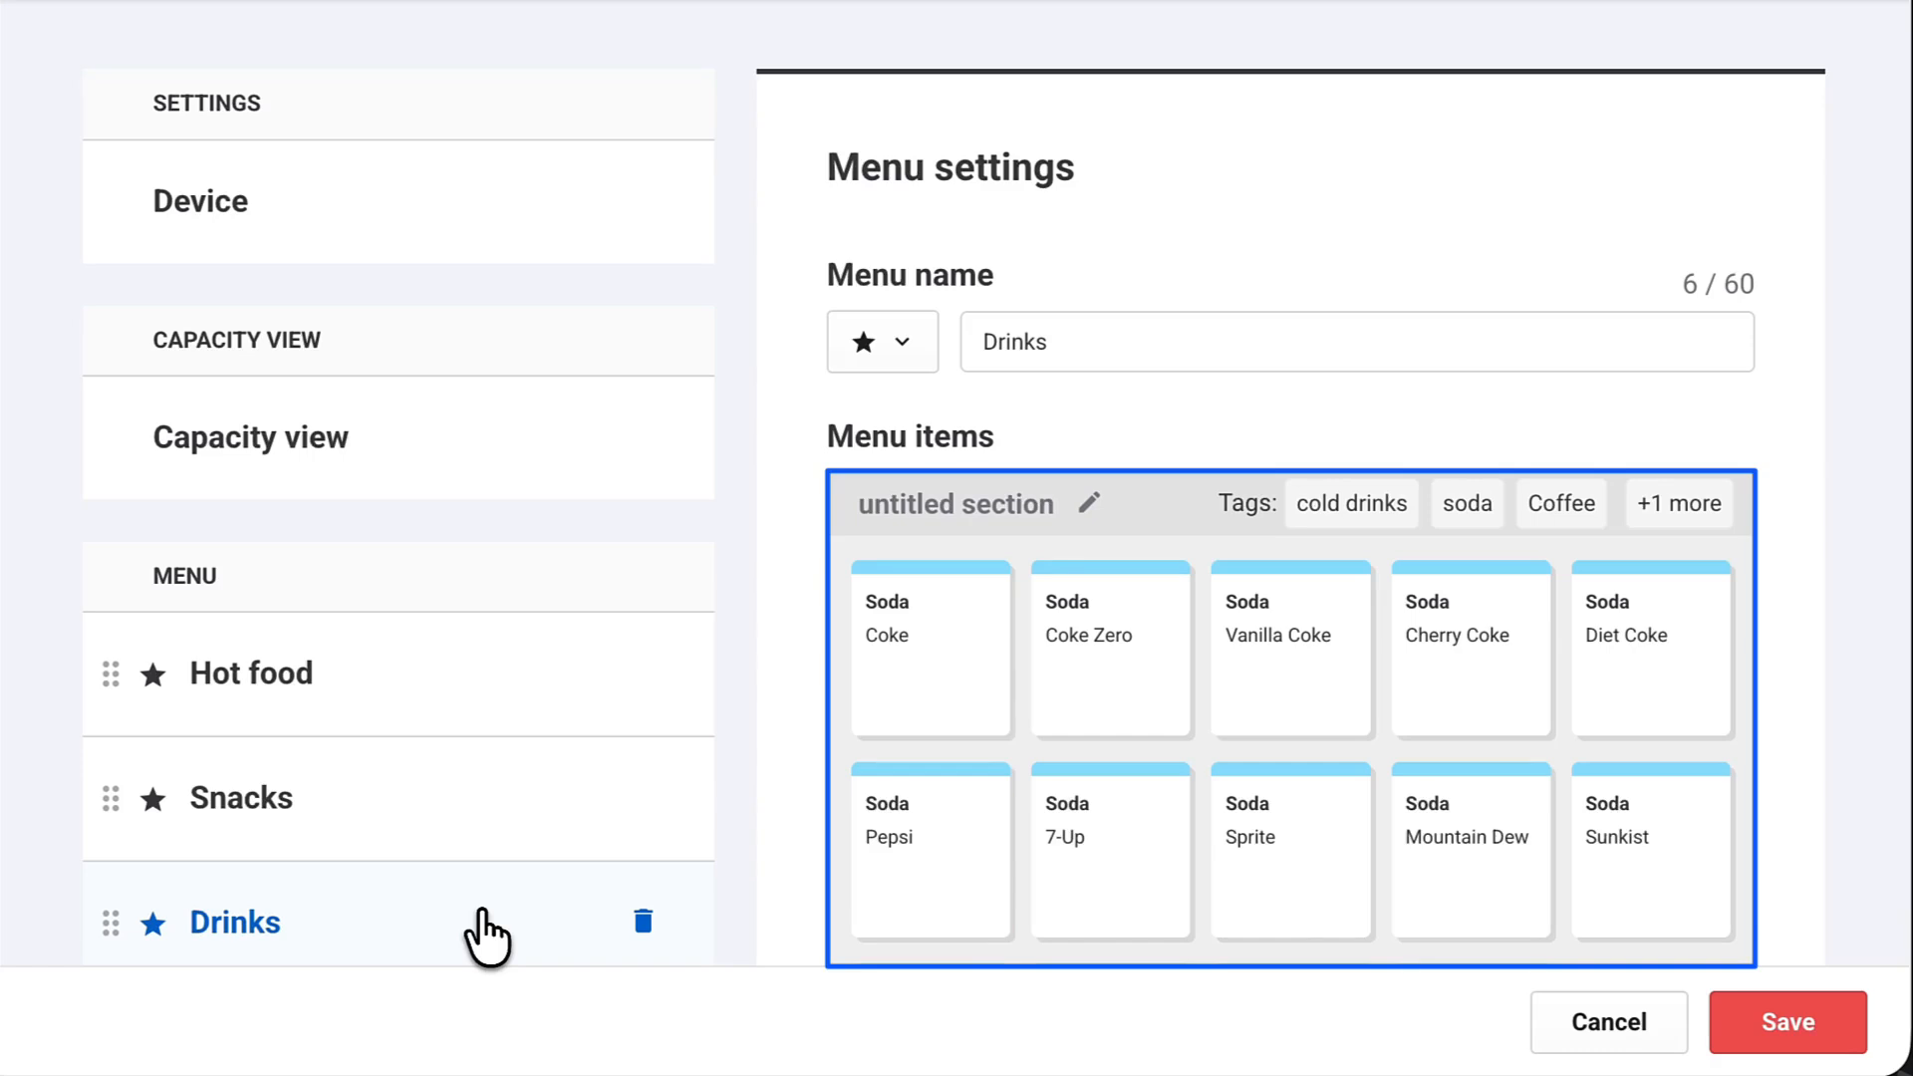
scroll(485, 937, down, 6)
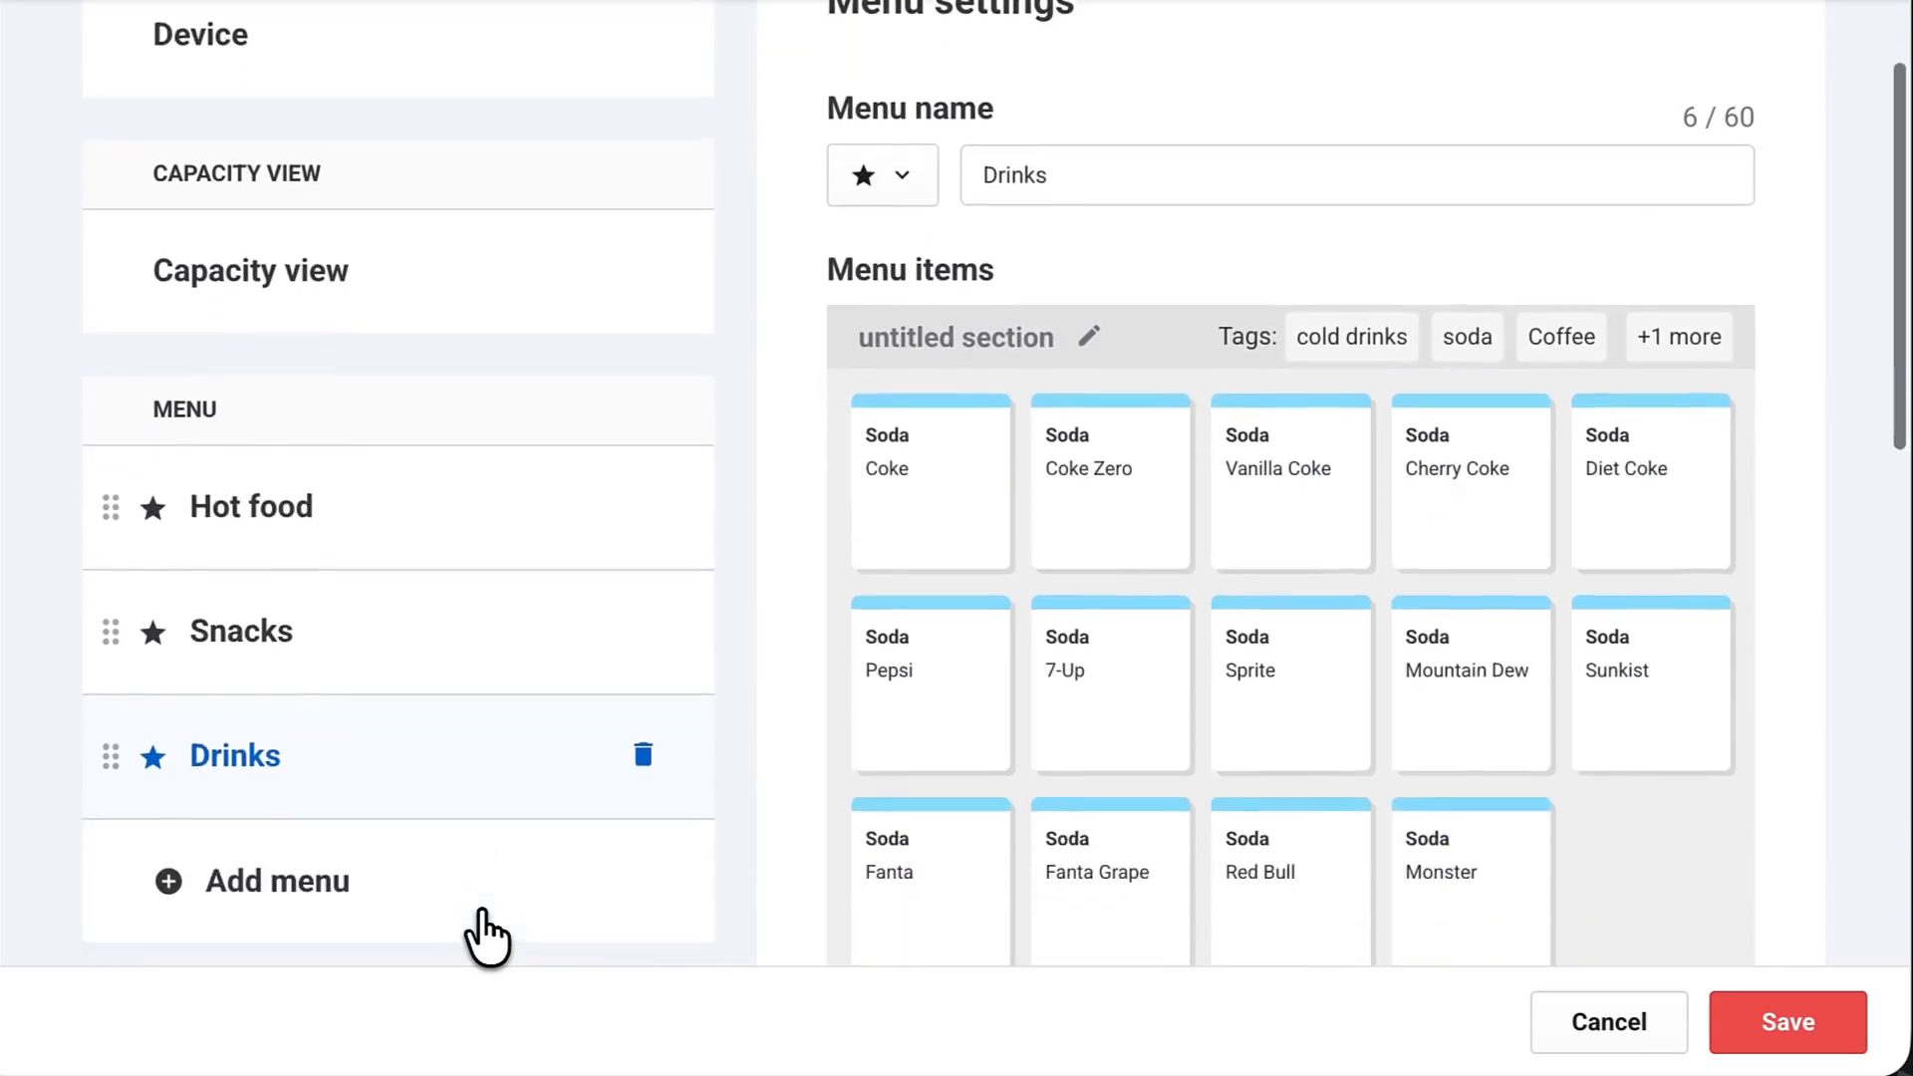
scroll(495, 942, down, 7)
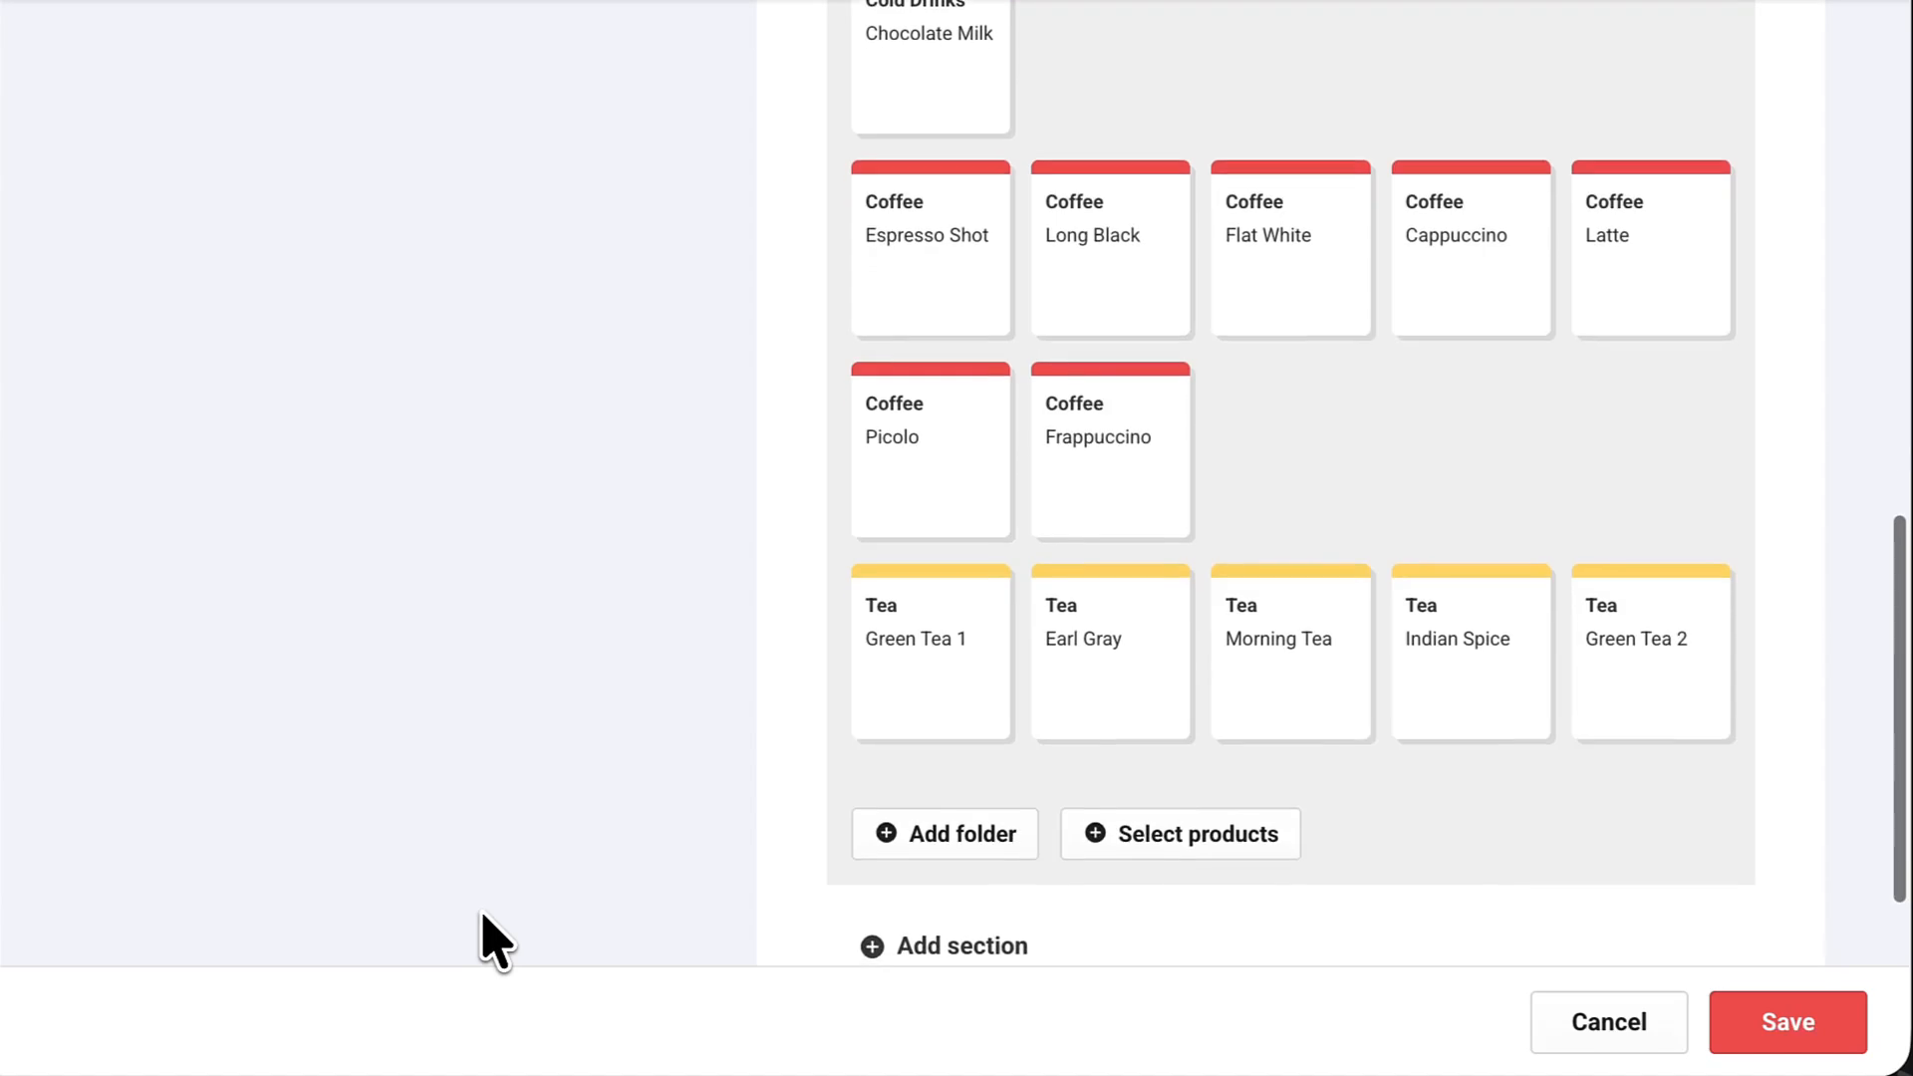
scroll(495, 941, up, 5)
scroll(495, 941, up, 8)
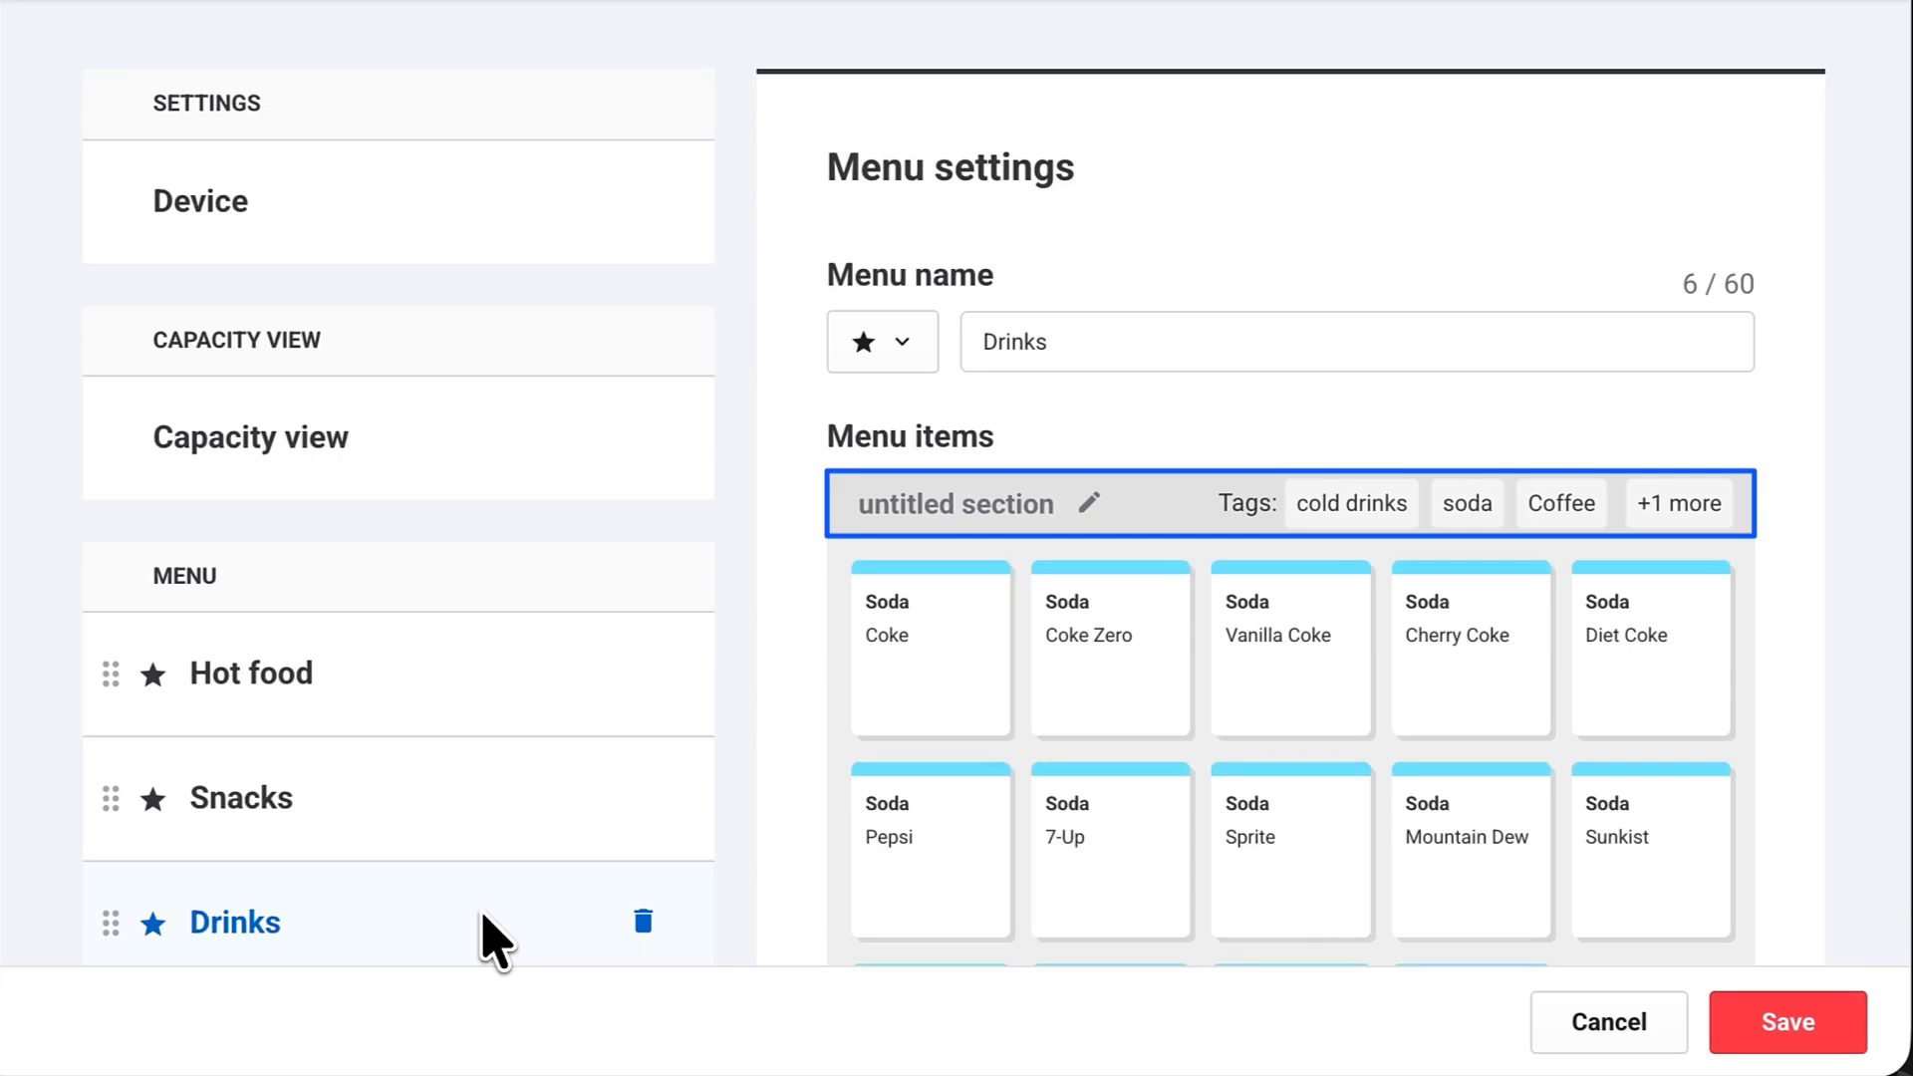
click(1081, 506)
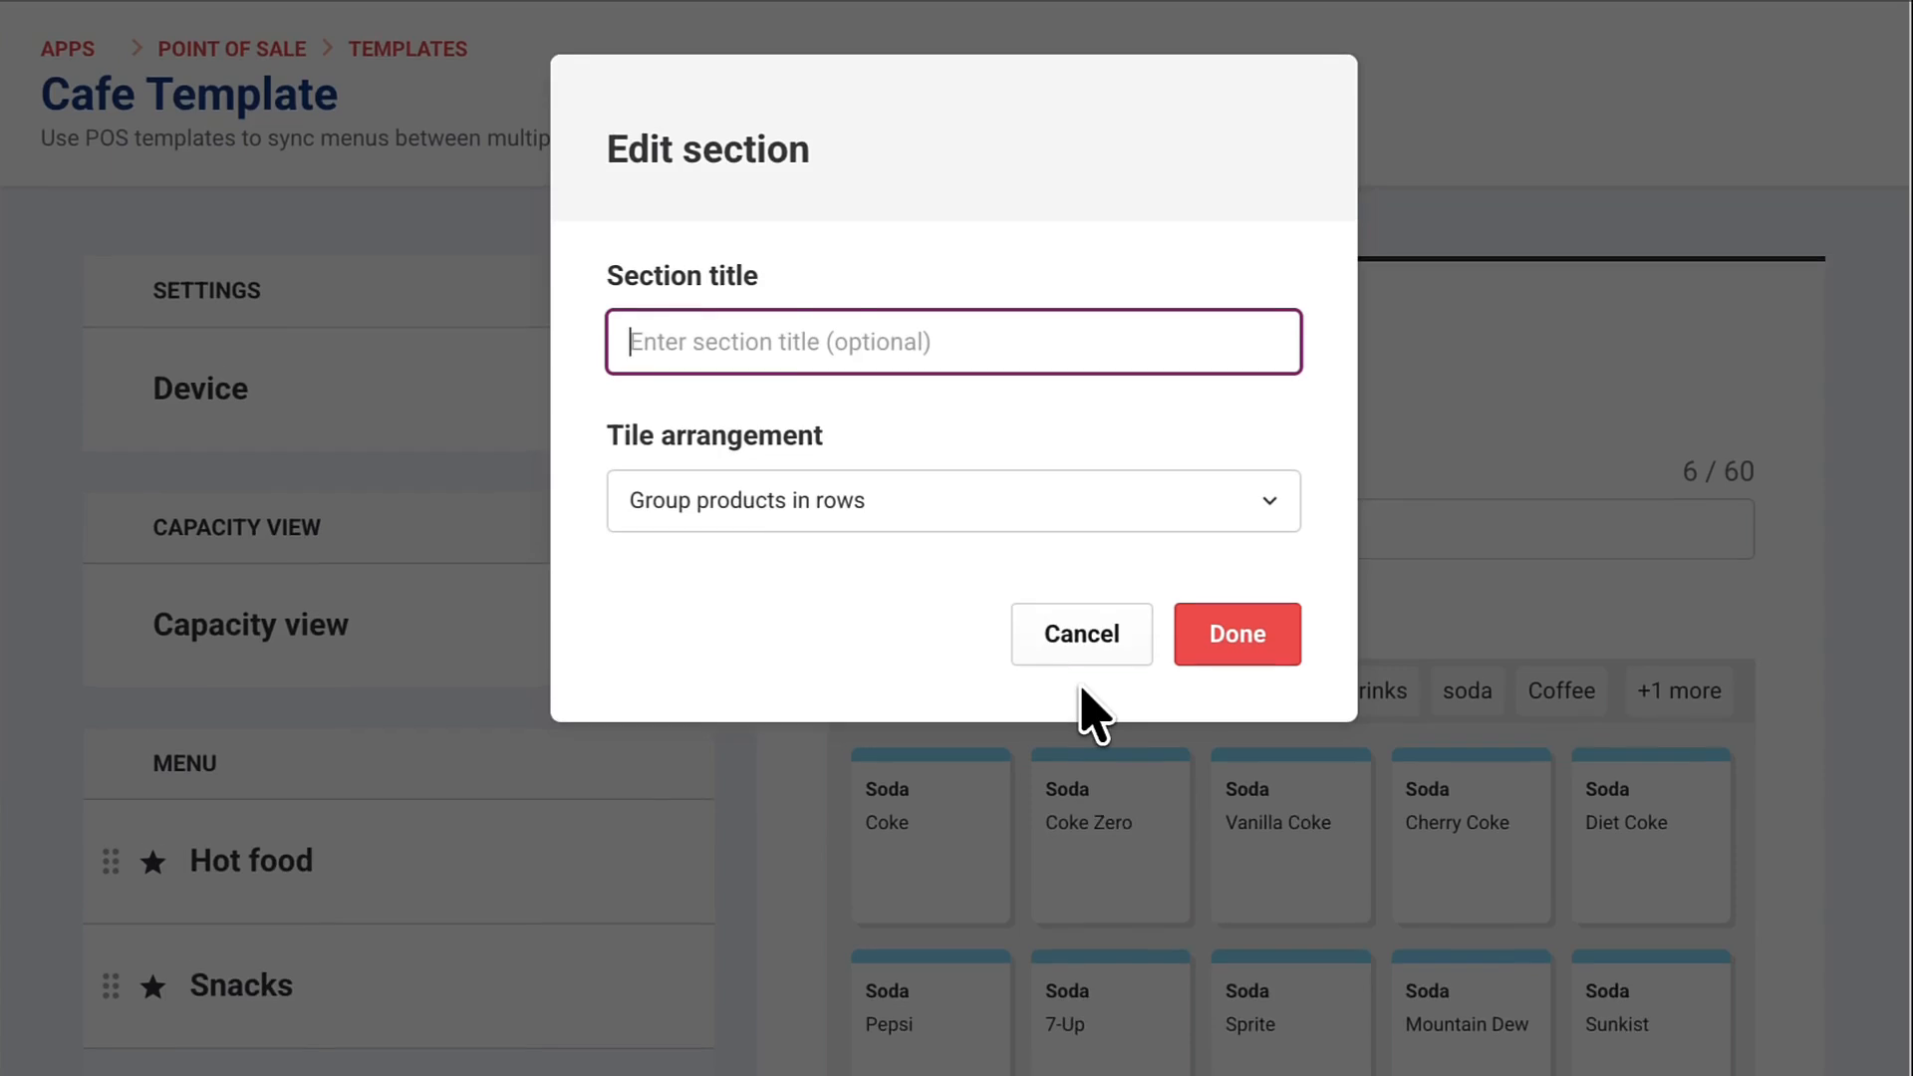
text(Cold drinks)
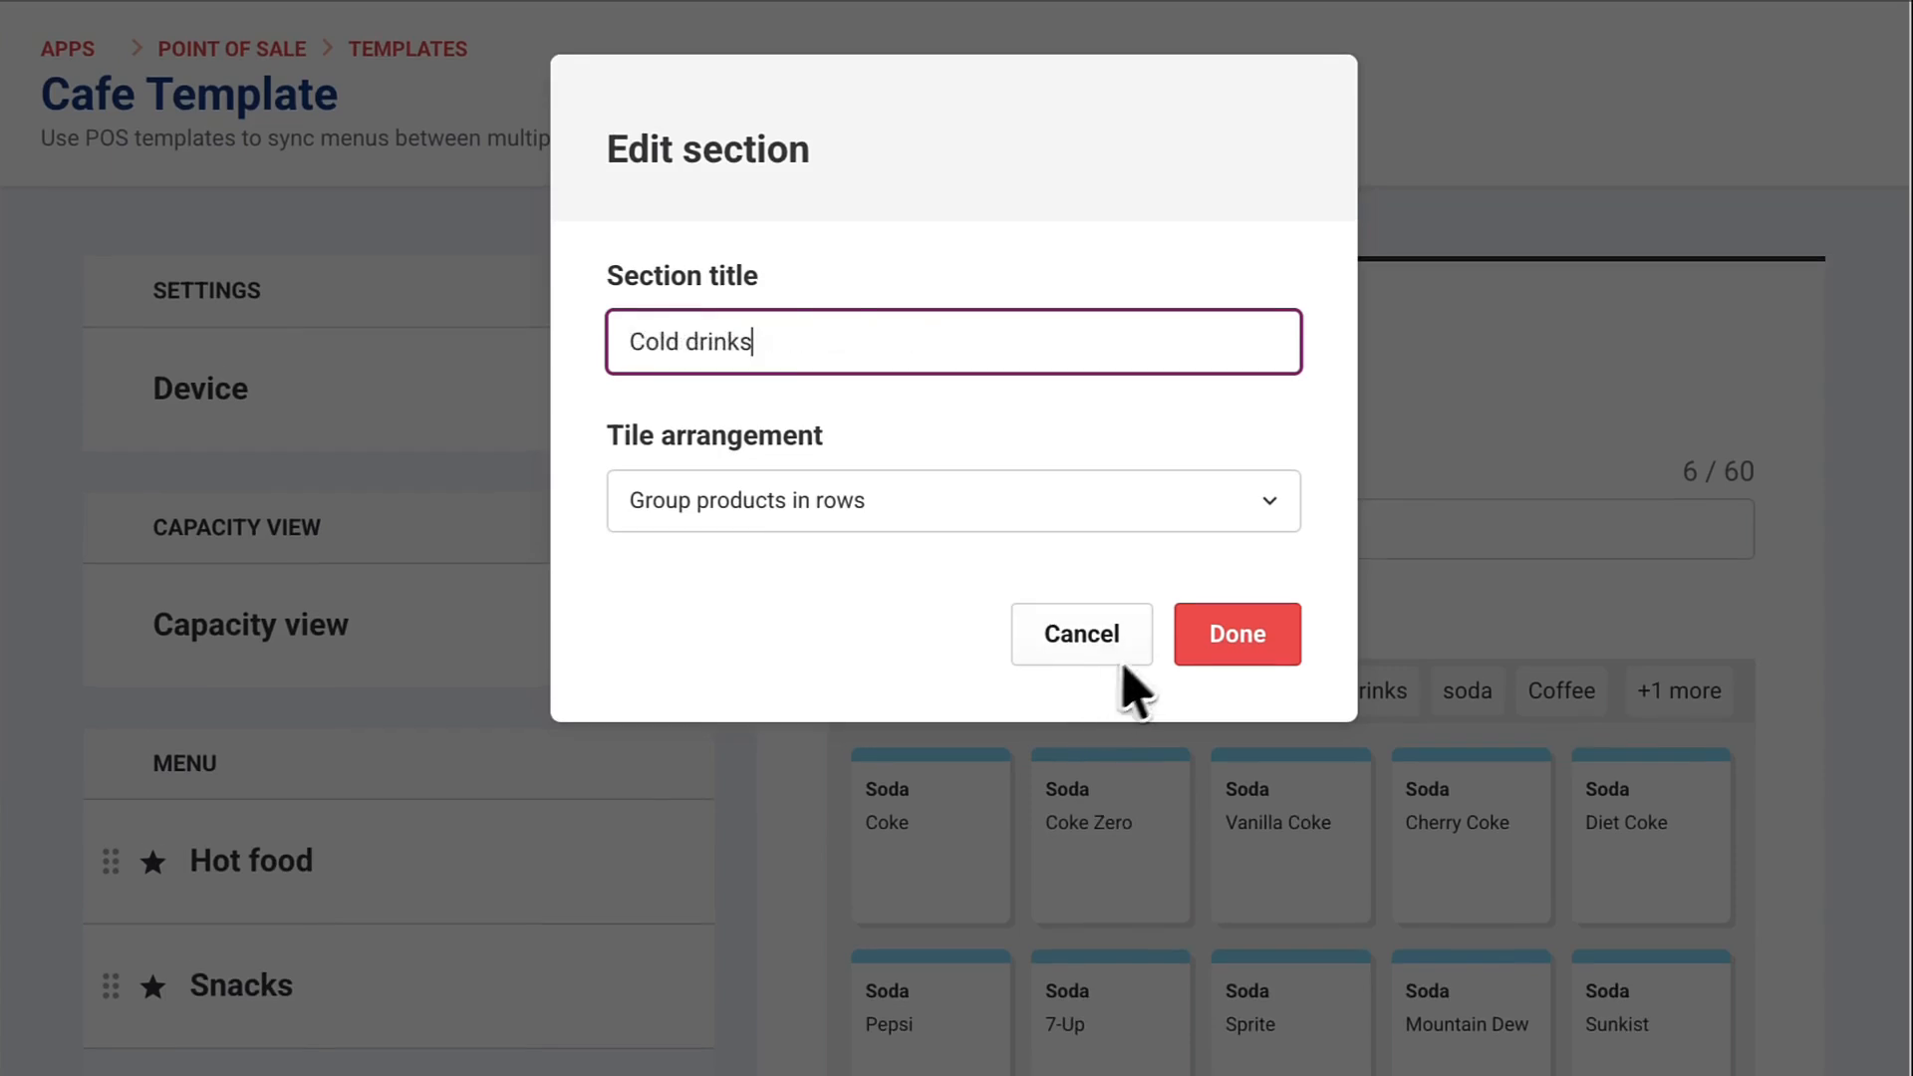
click(1228, 648)
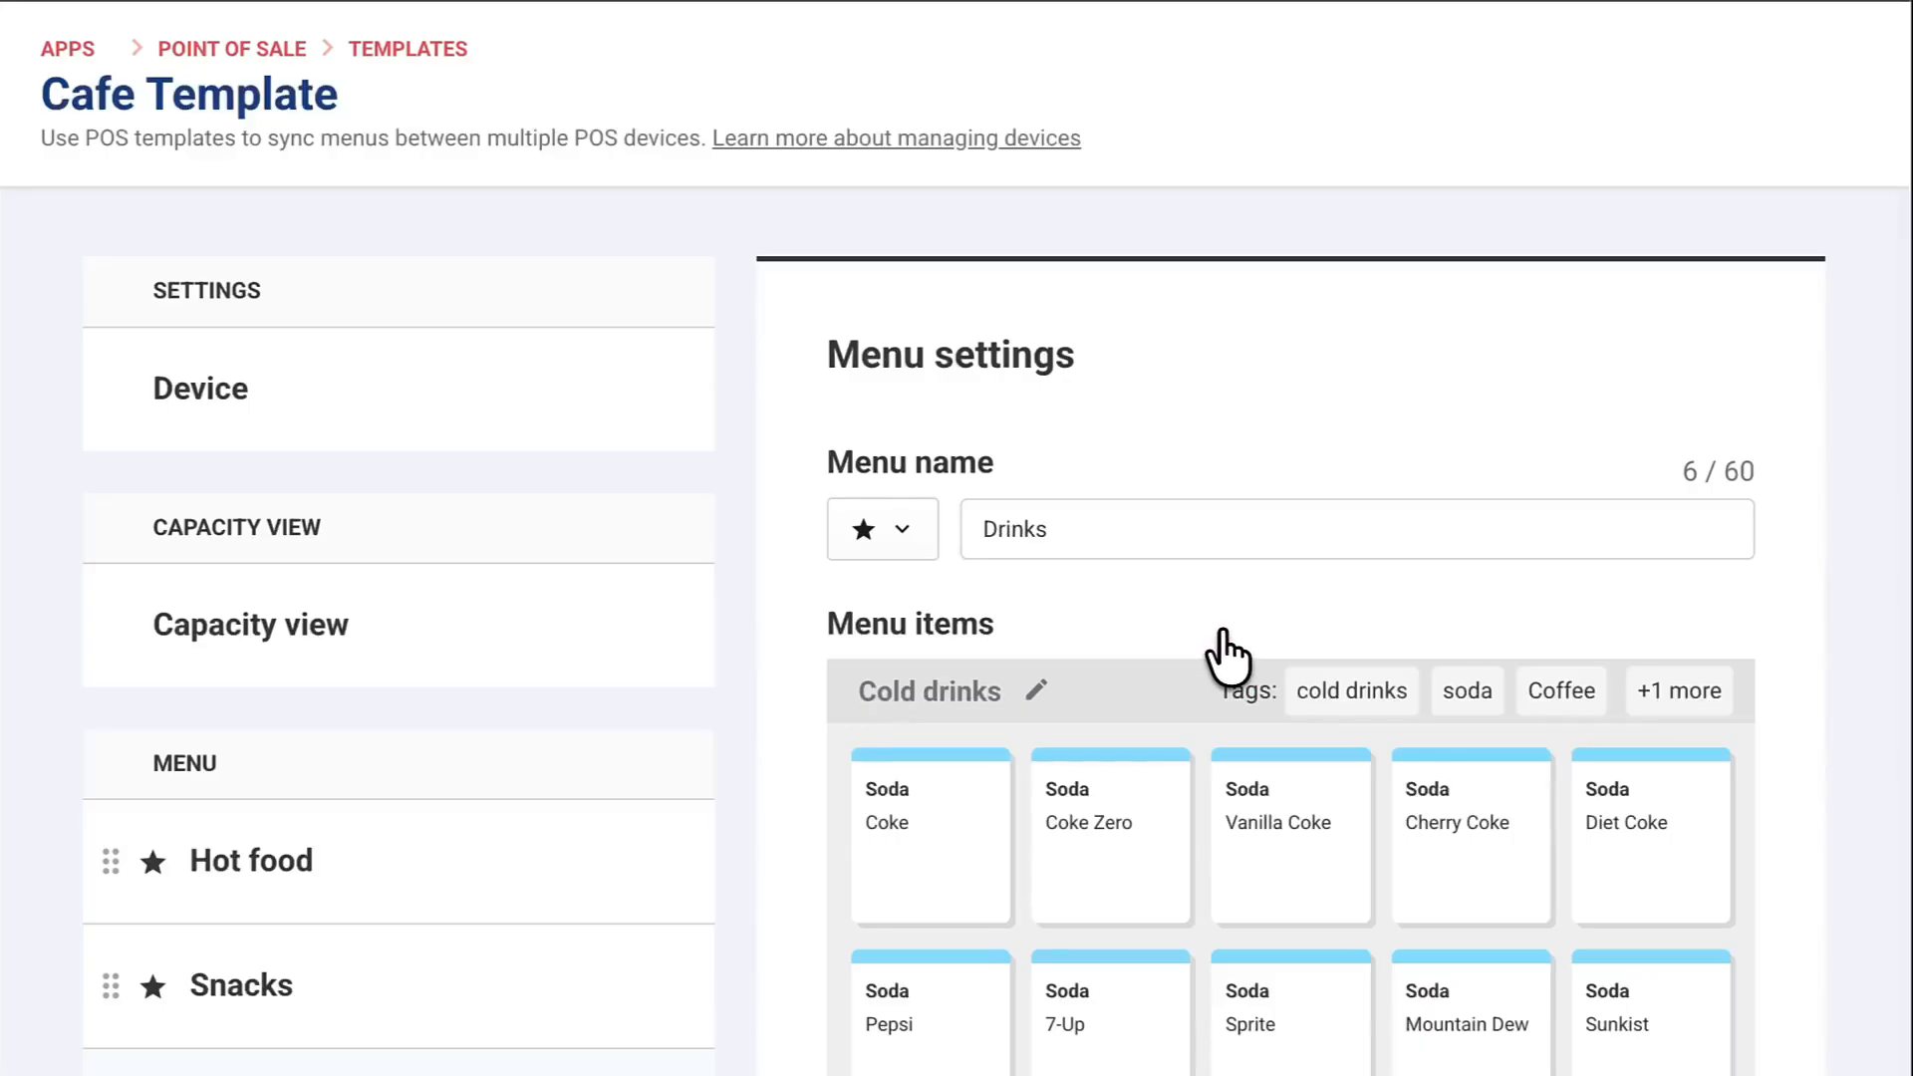
Add a new section titled "Hot drinks" to the Drinks menu, with products grouped in rows.
scroll(1228, 656, down, 10)
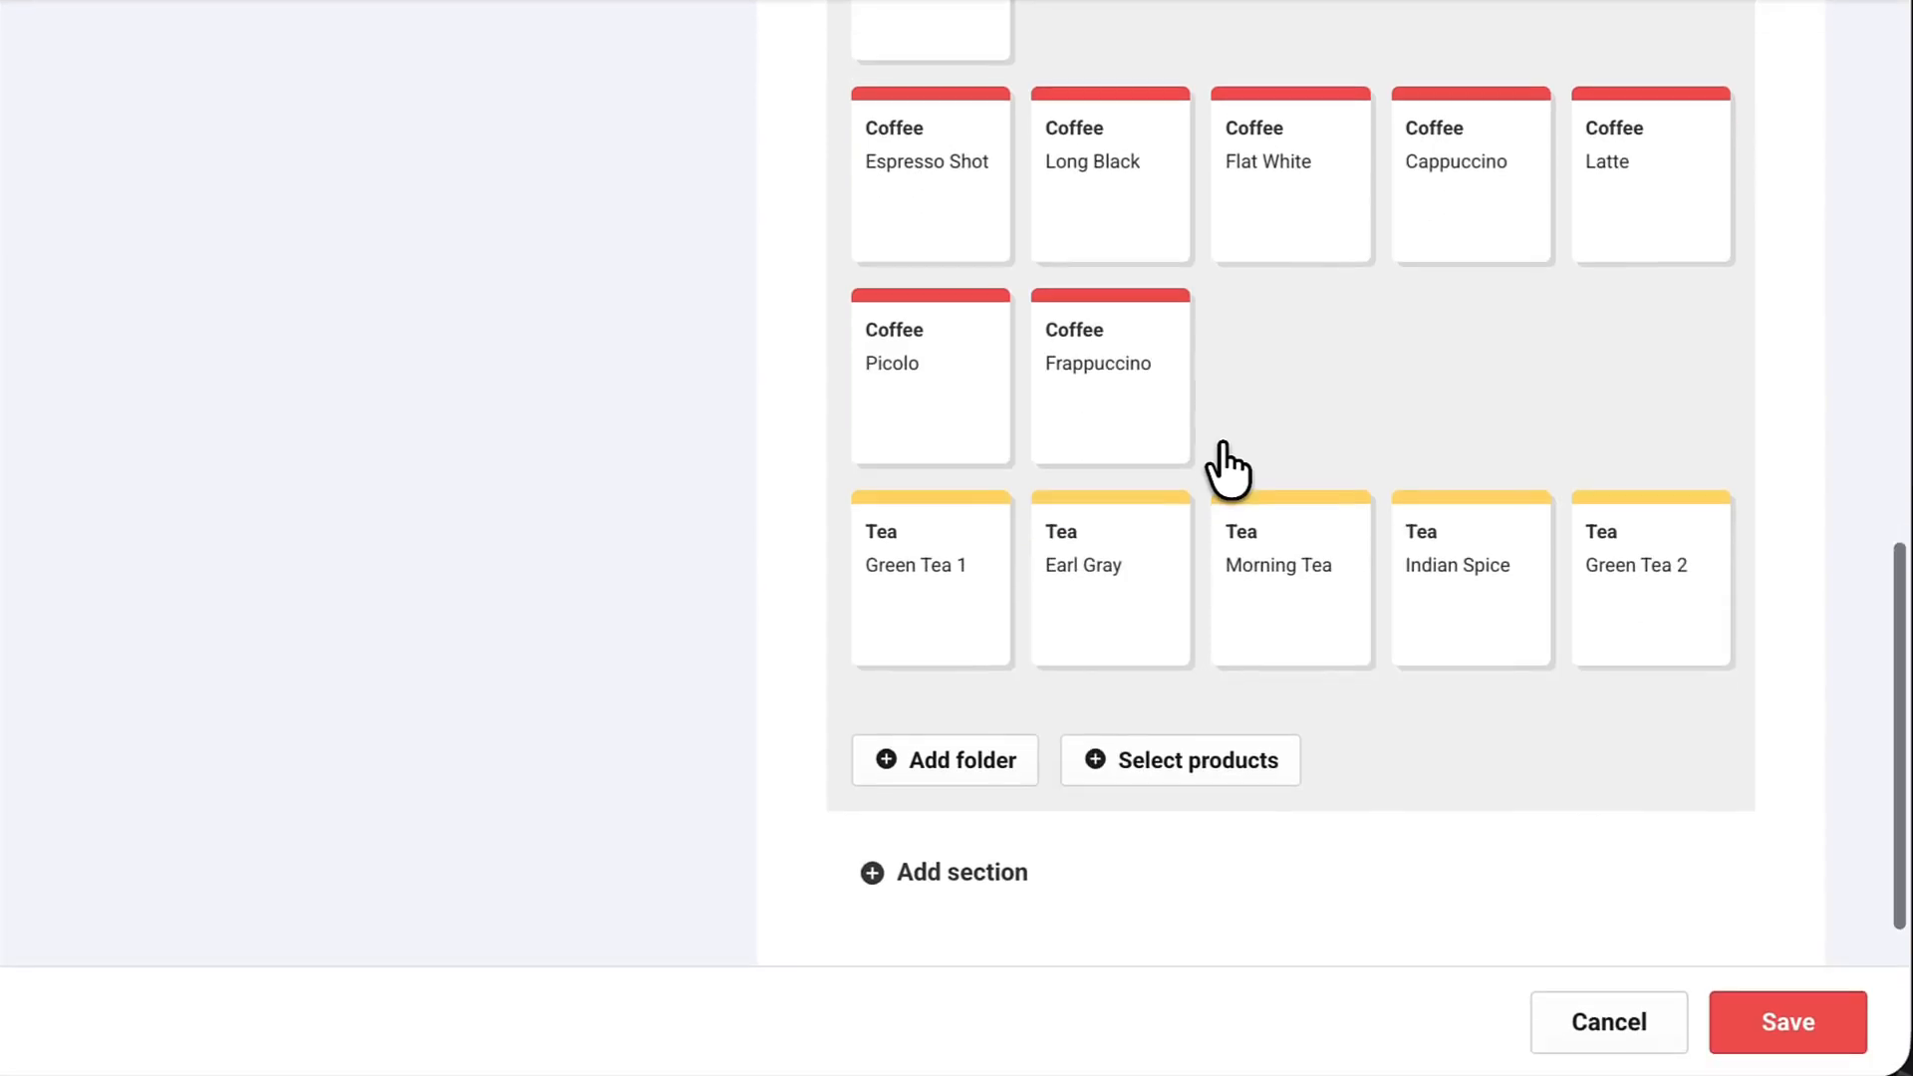
click(980, 876)
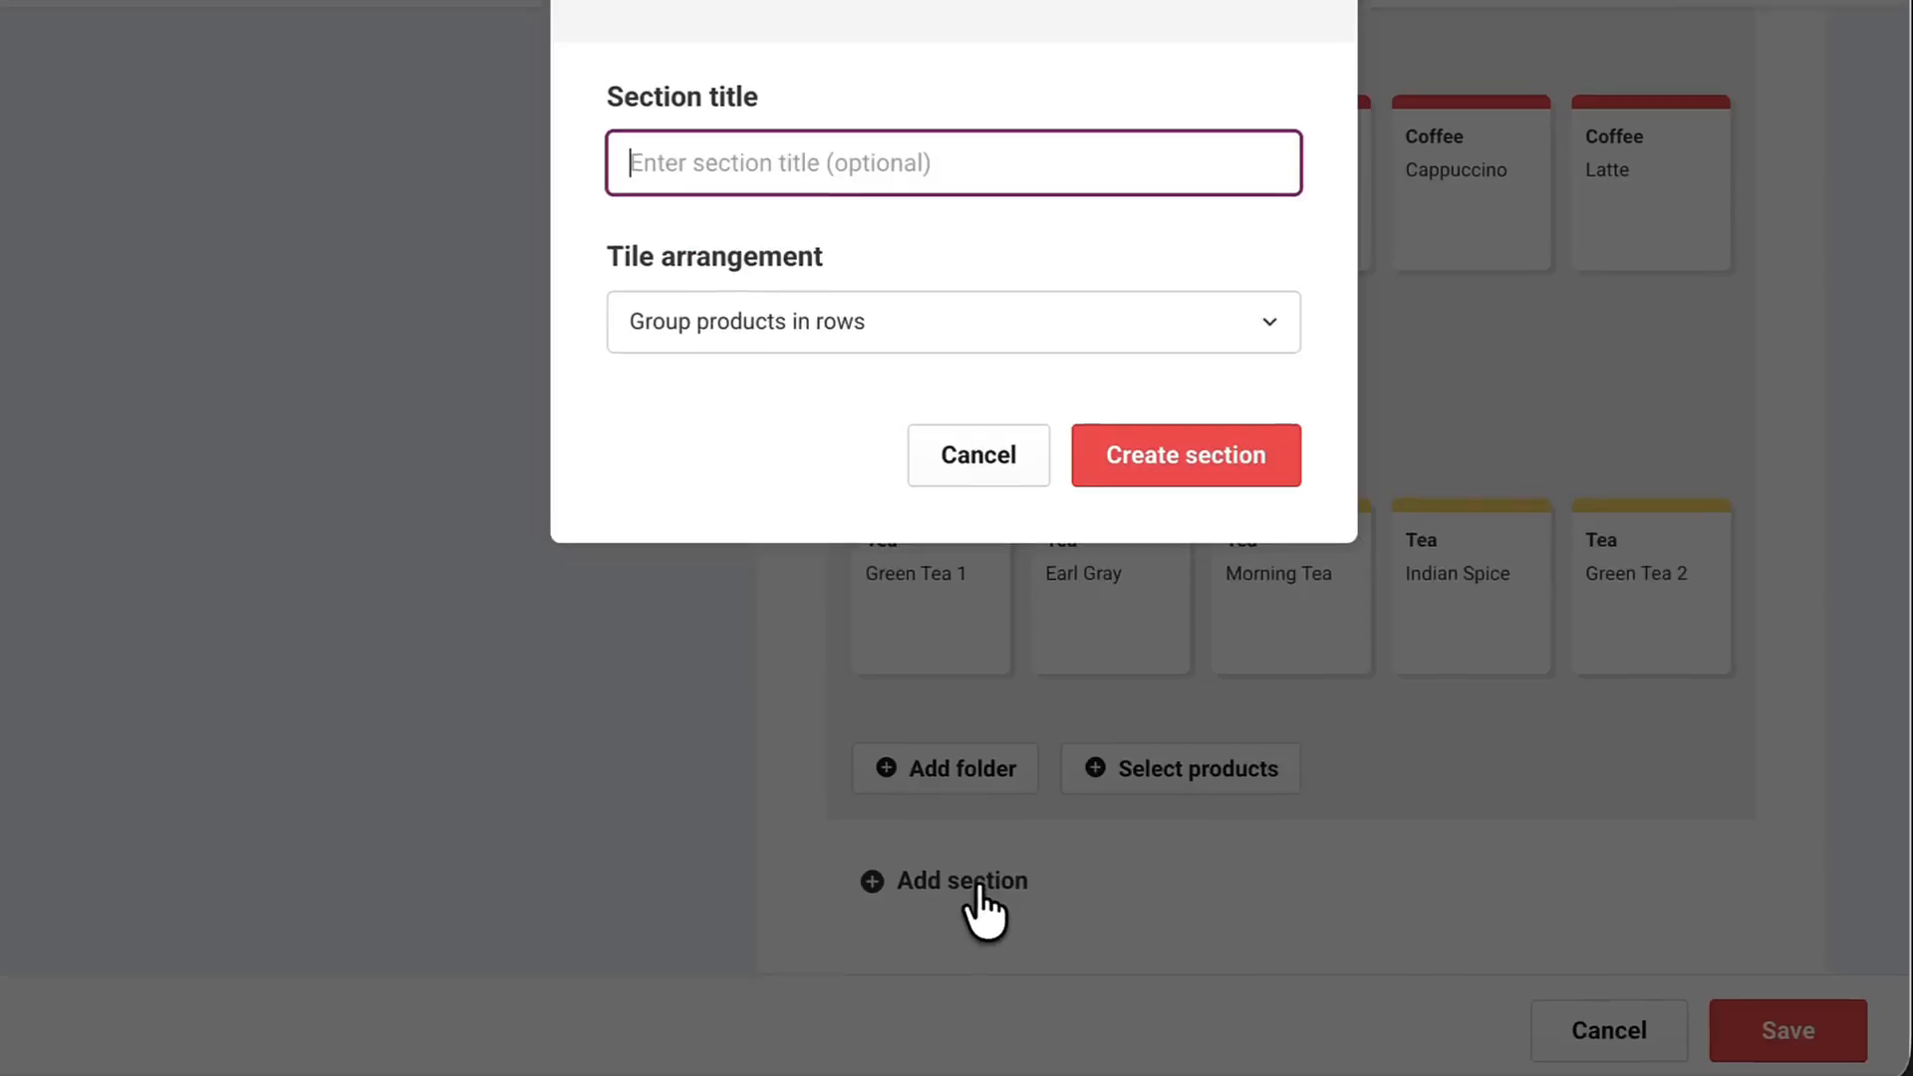
text(Hot drinks)
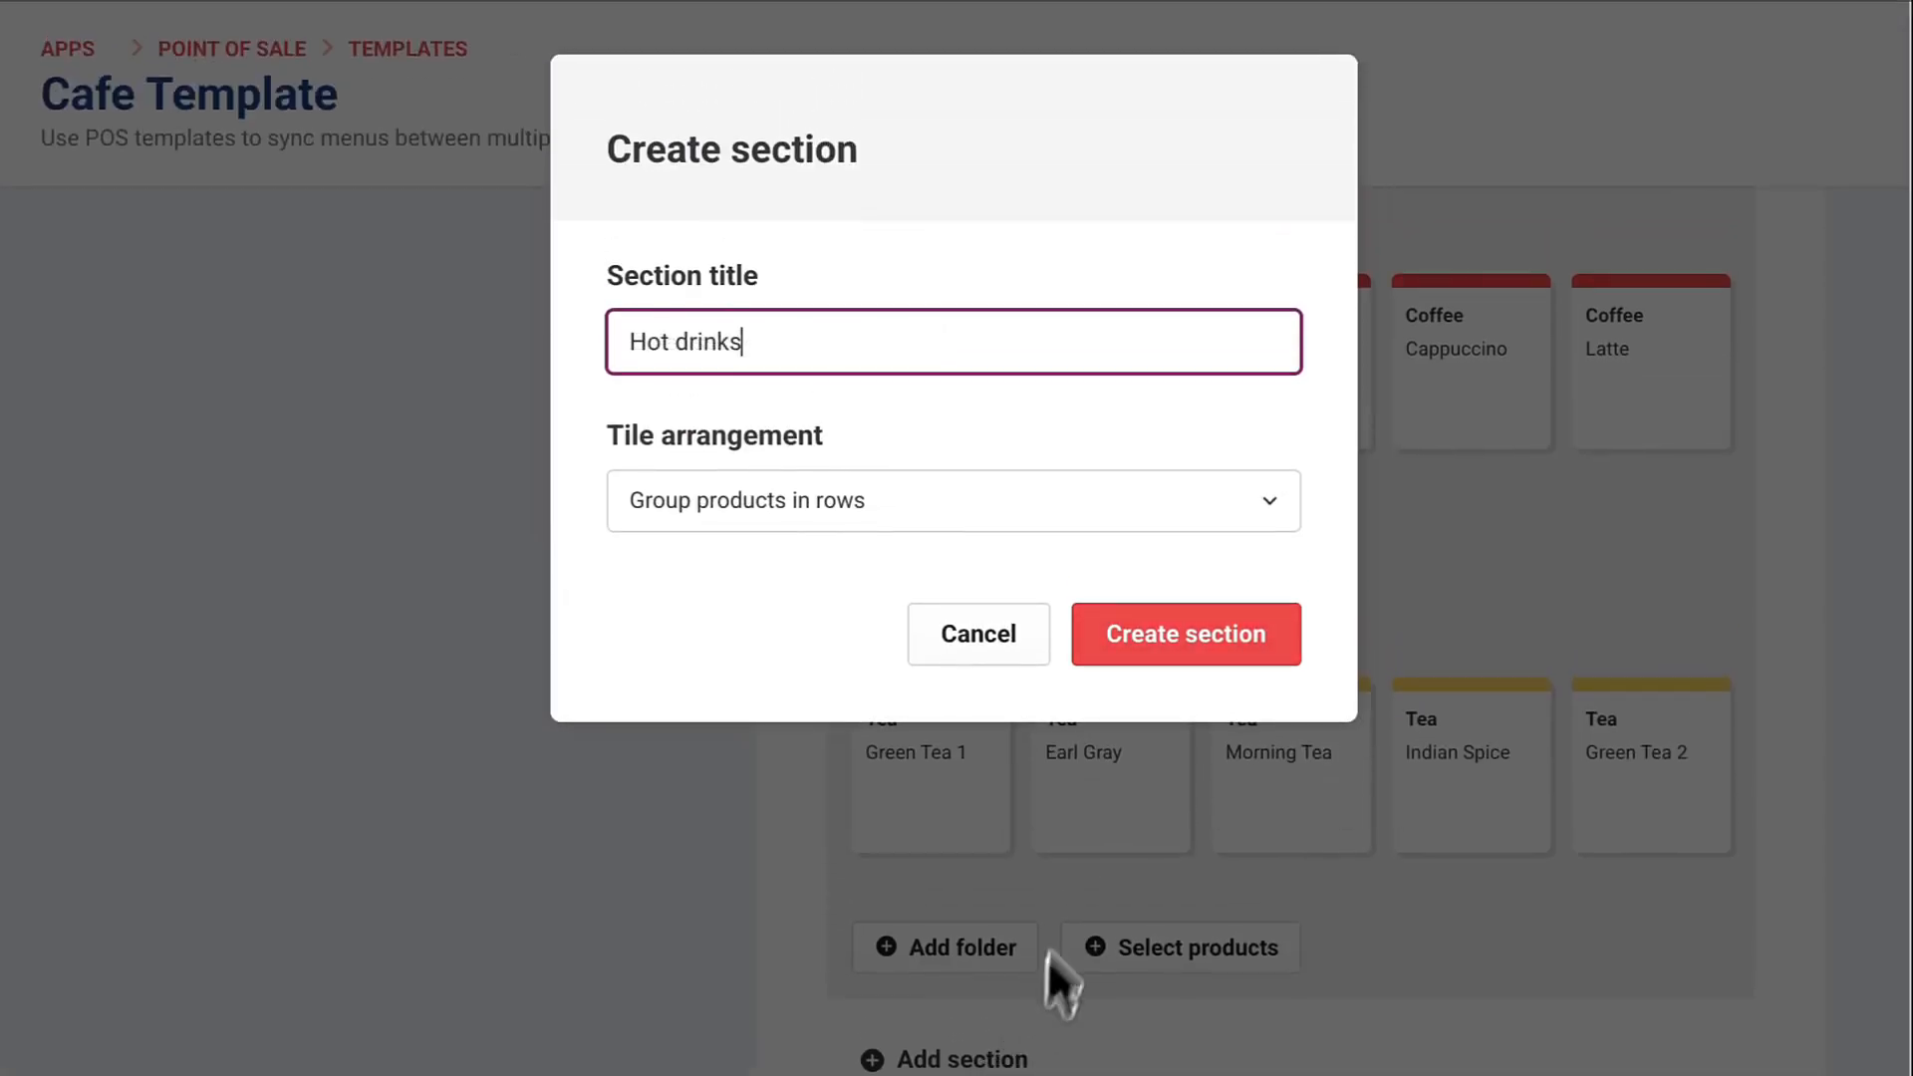
click(1181, 647)
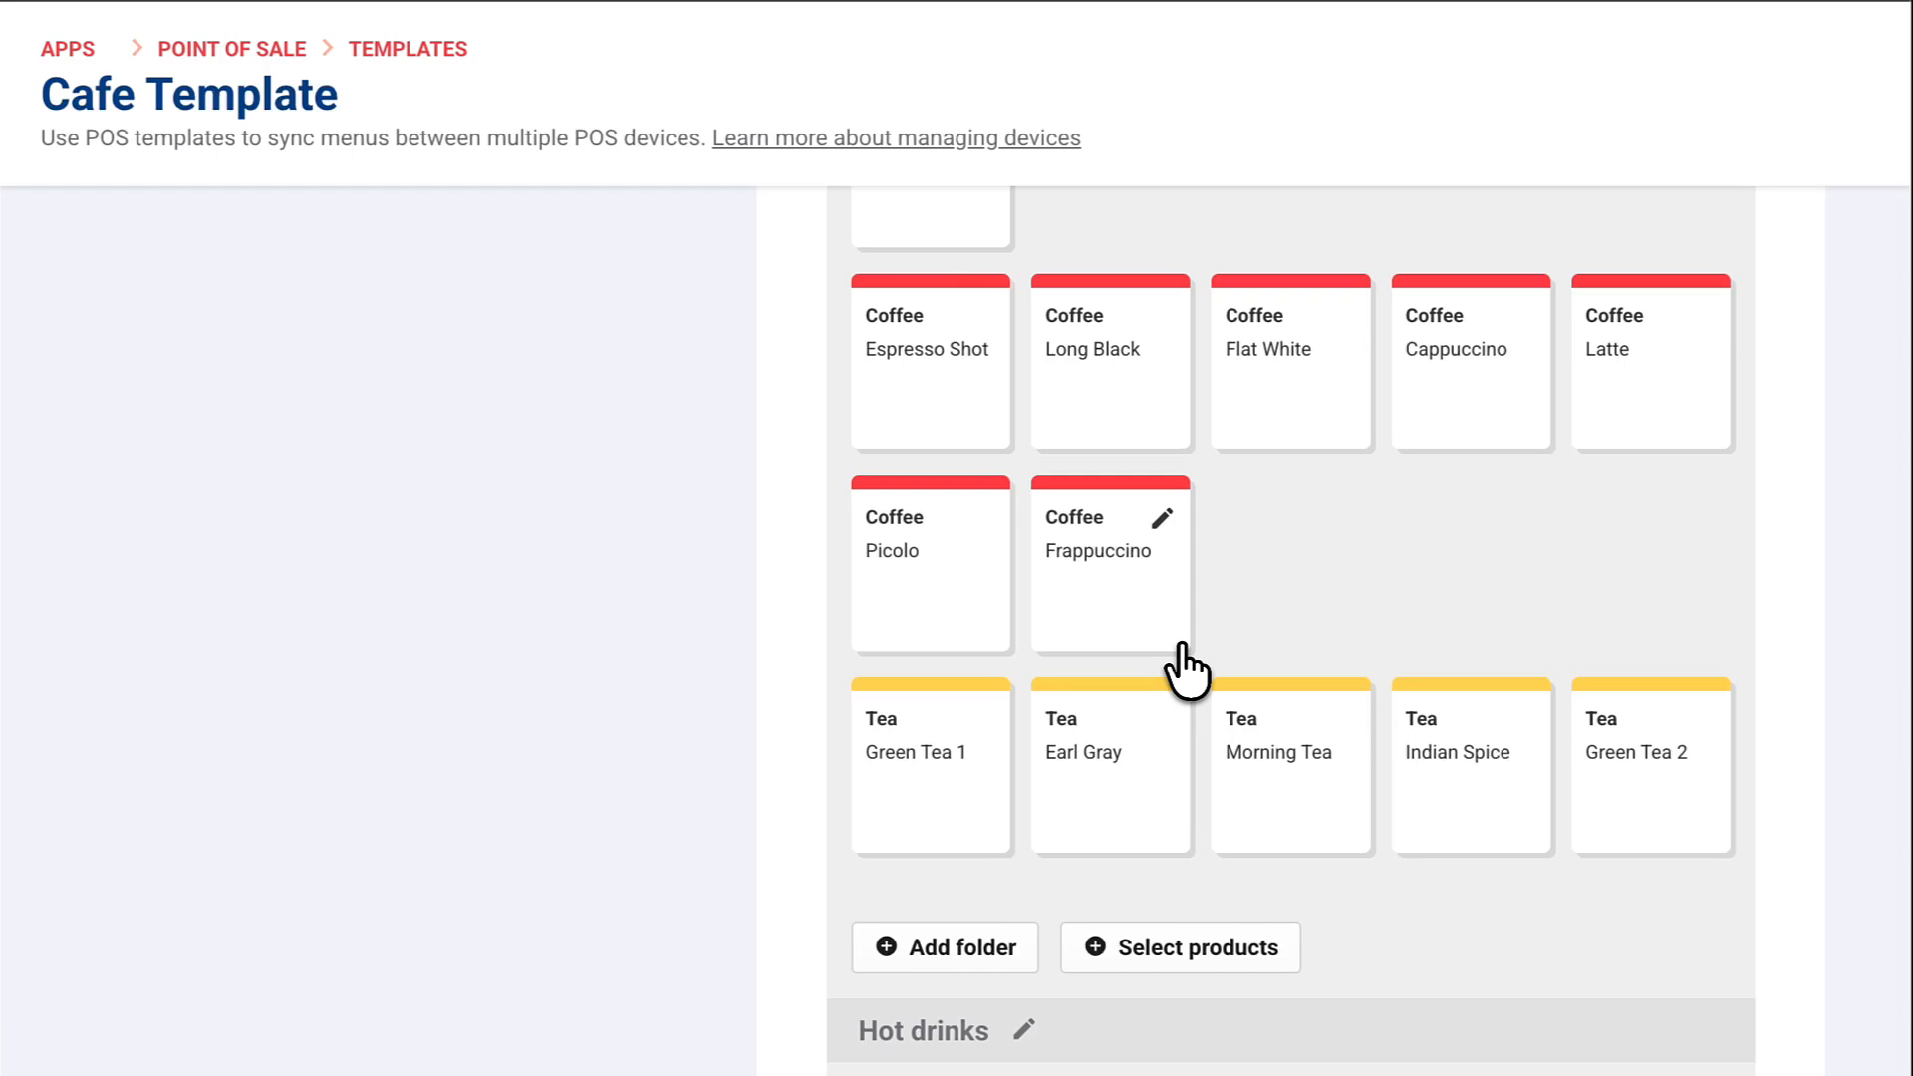
Remove the Tea and Coffee tags from the Cold drinks section's product selection.
click(1166, 952)
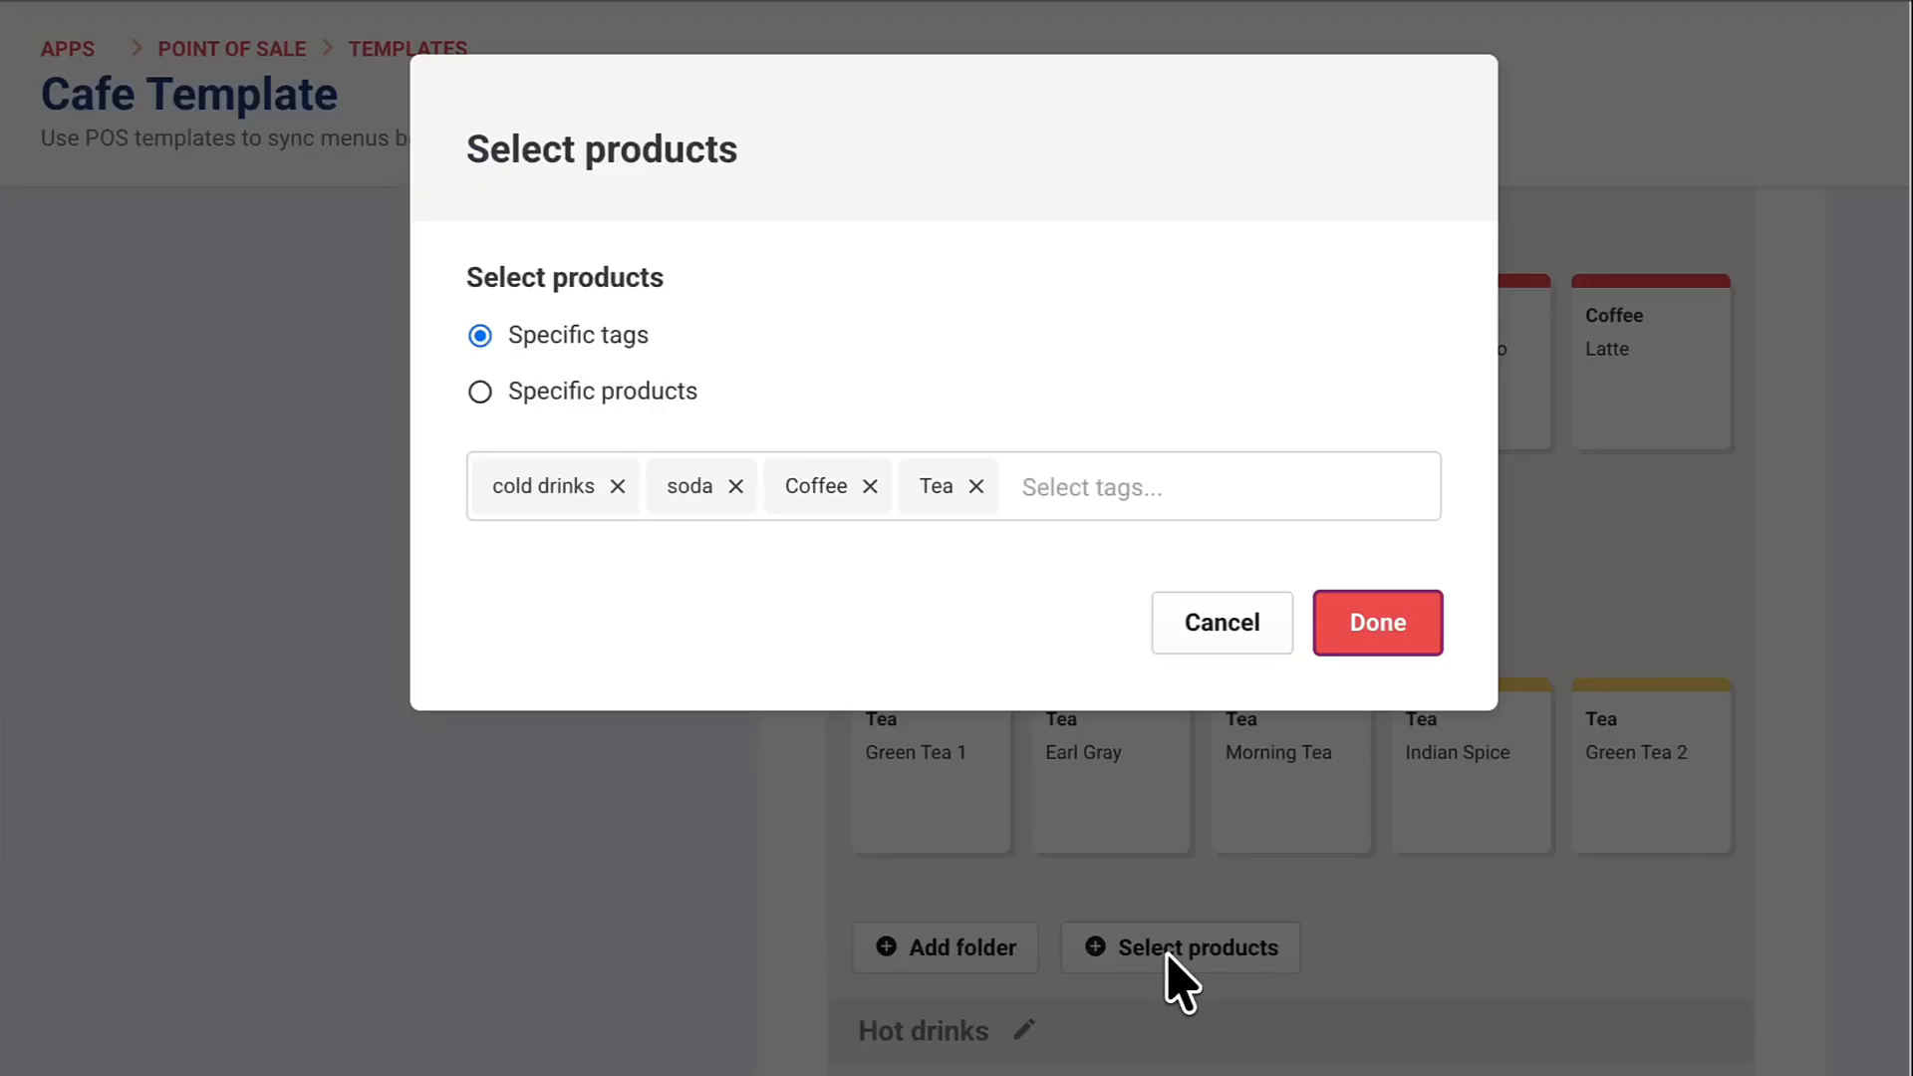
click(976, 486)
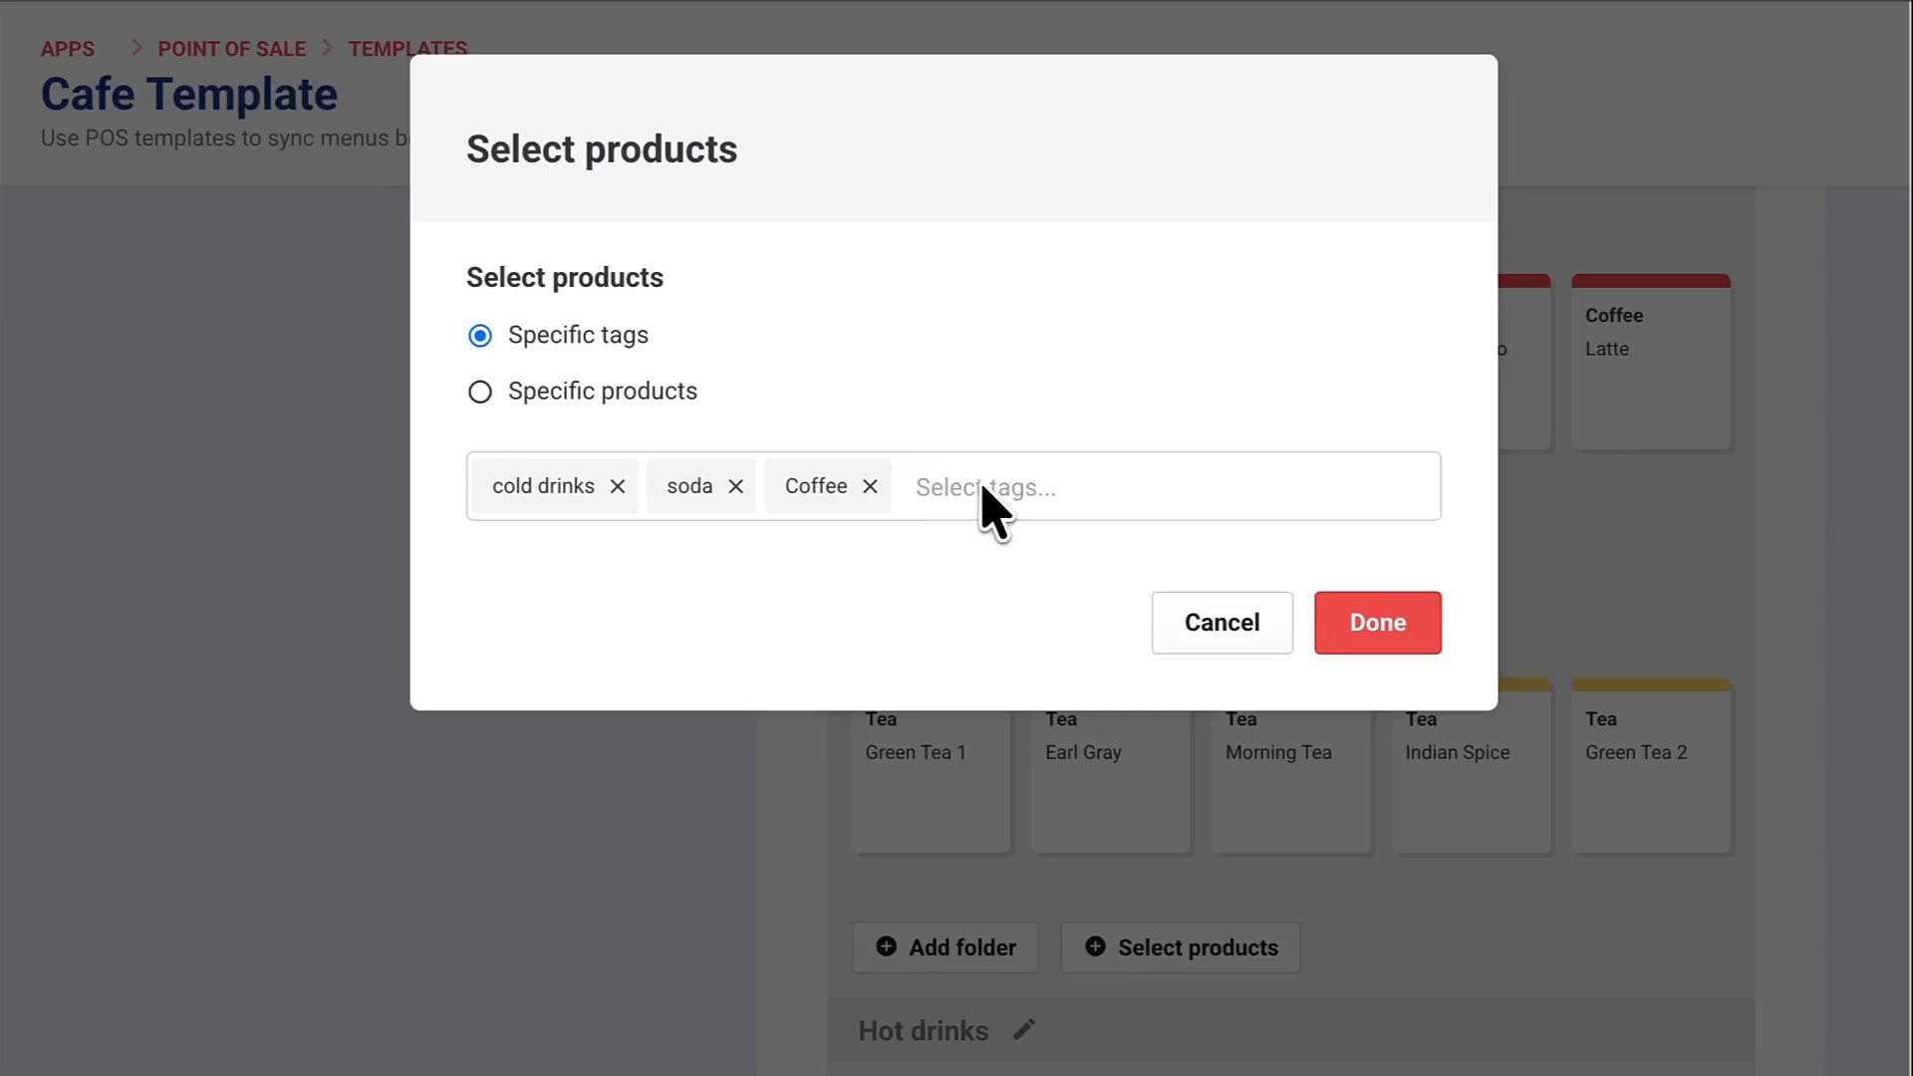
click(870, 486)
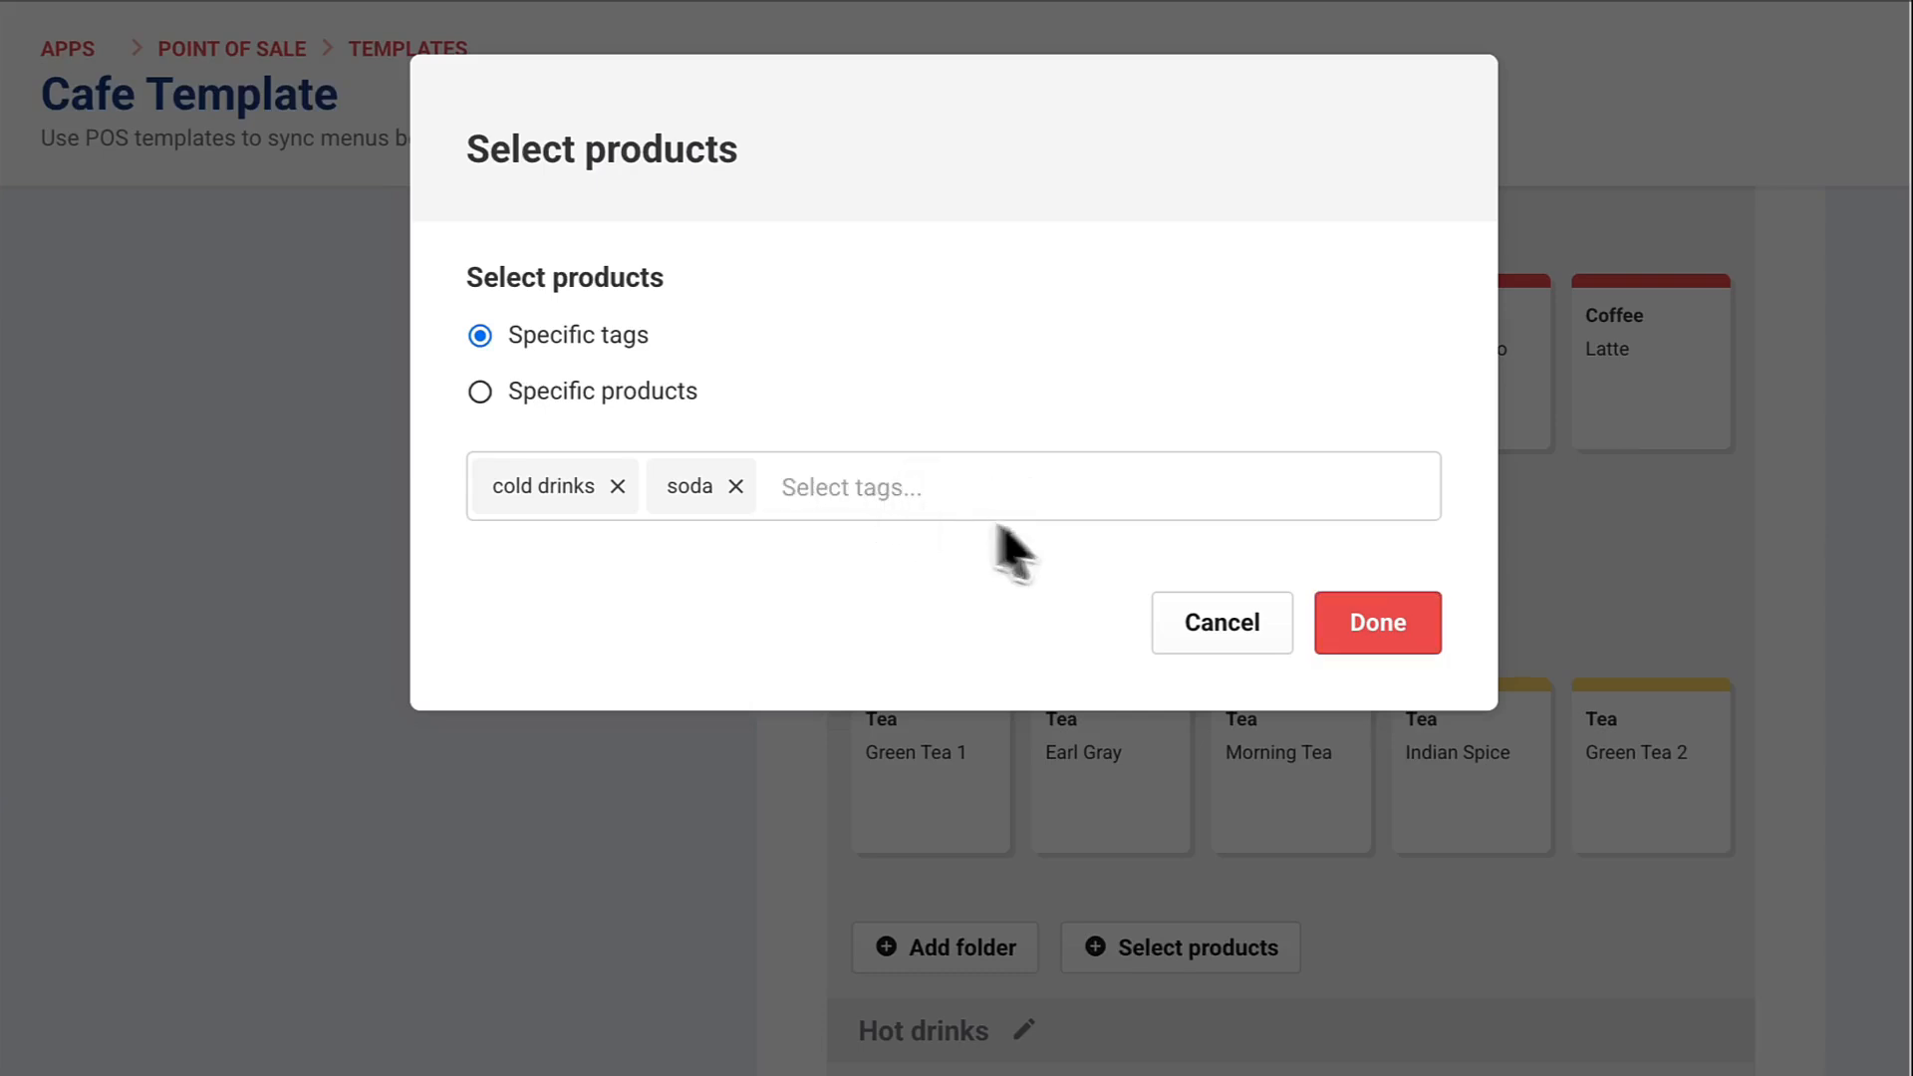
click(1373, 643)
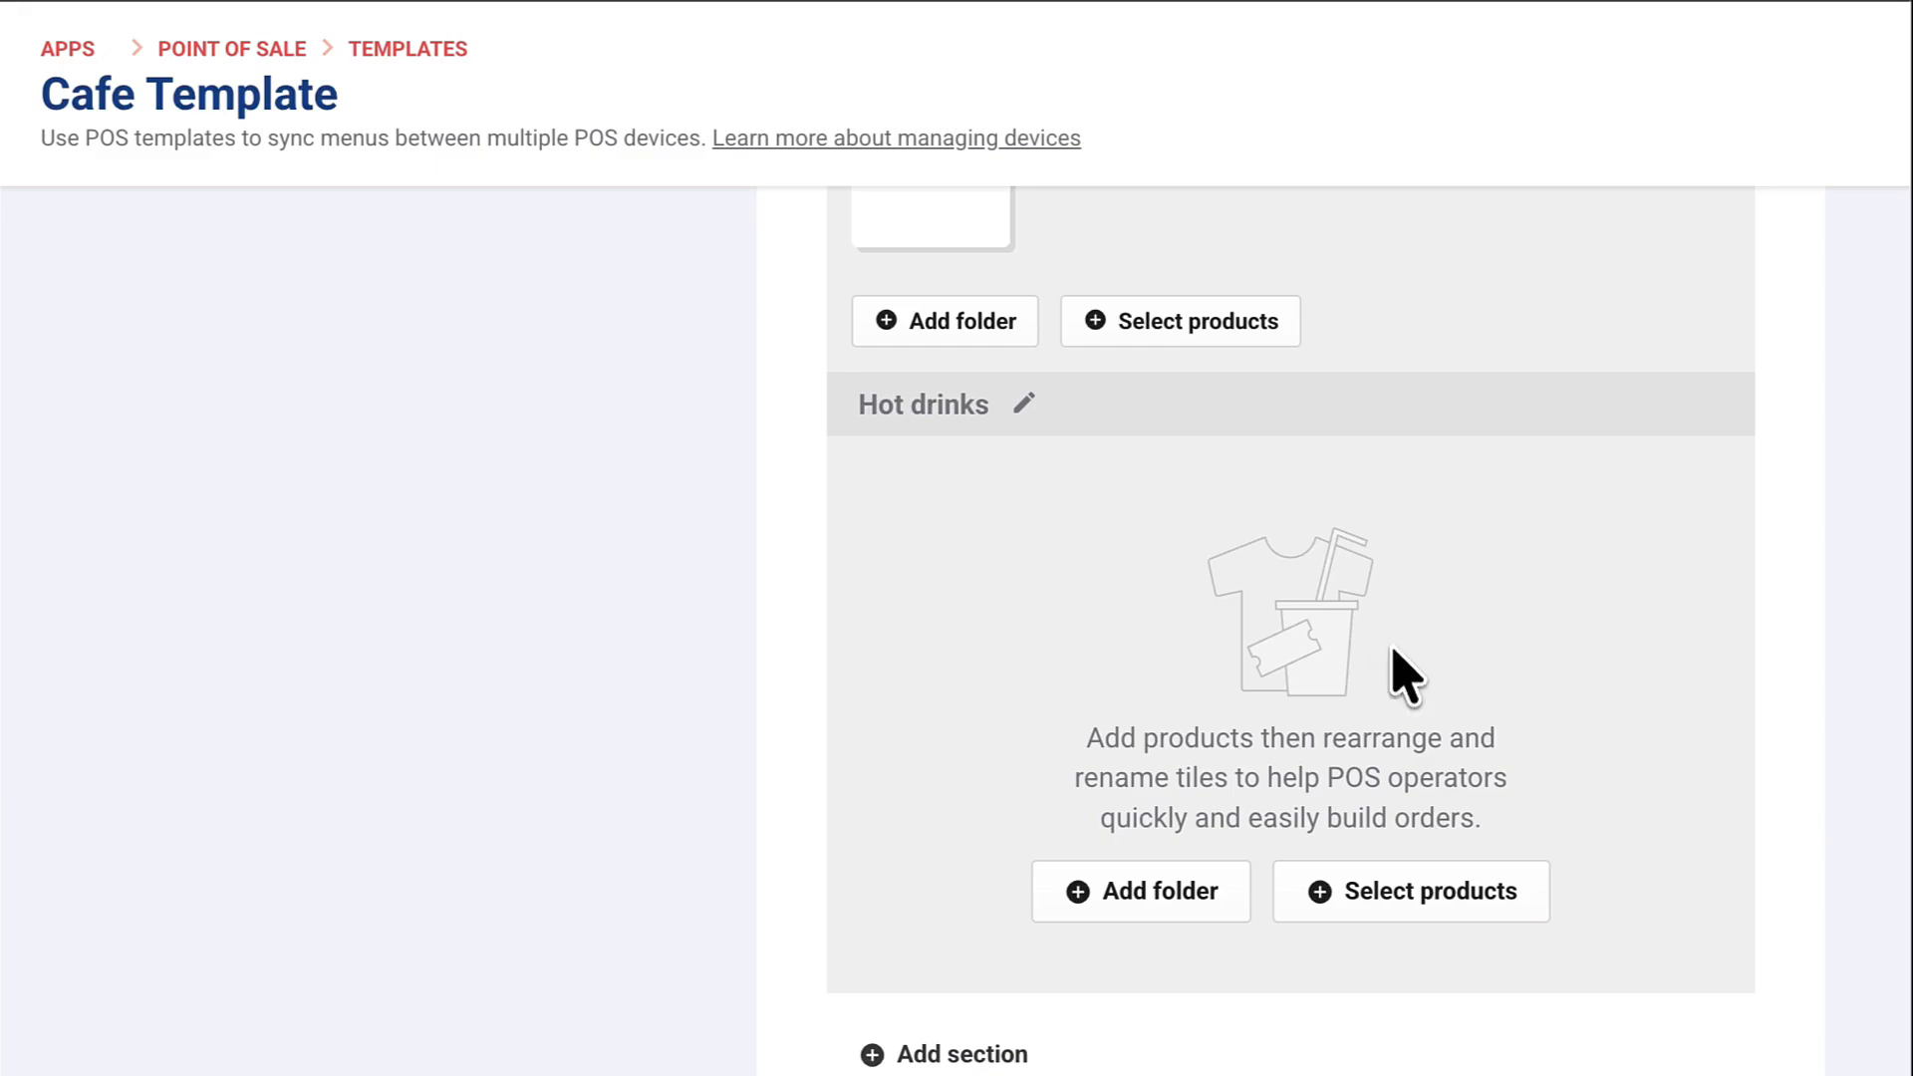
Fill the Hot drinks section with the products tagged Coffee and Tea.
click(1382, 909)
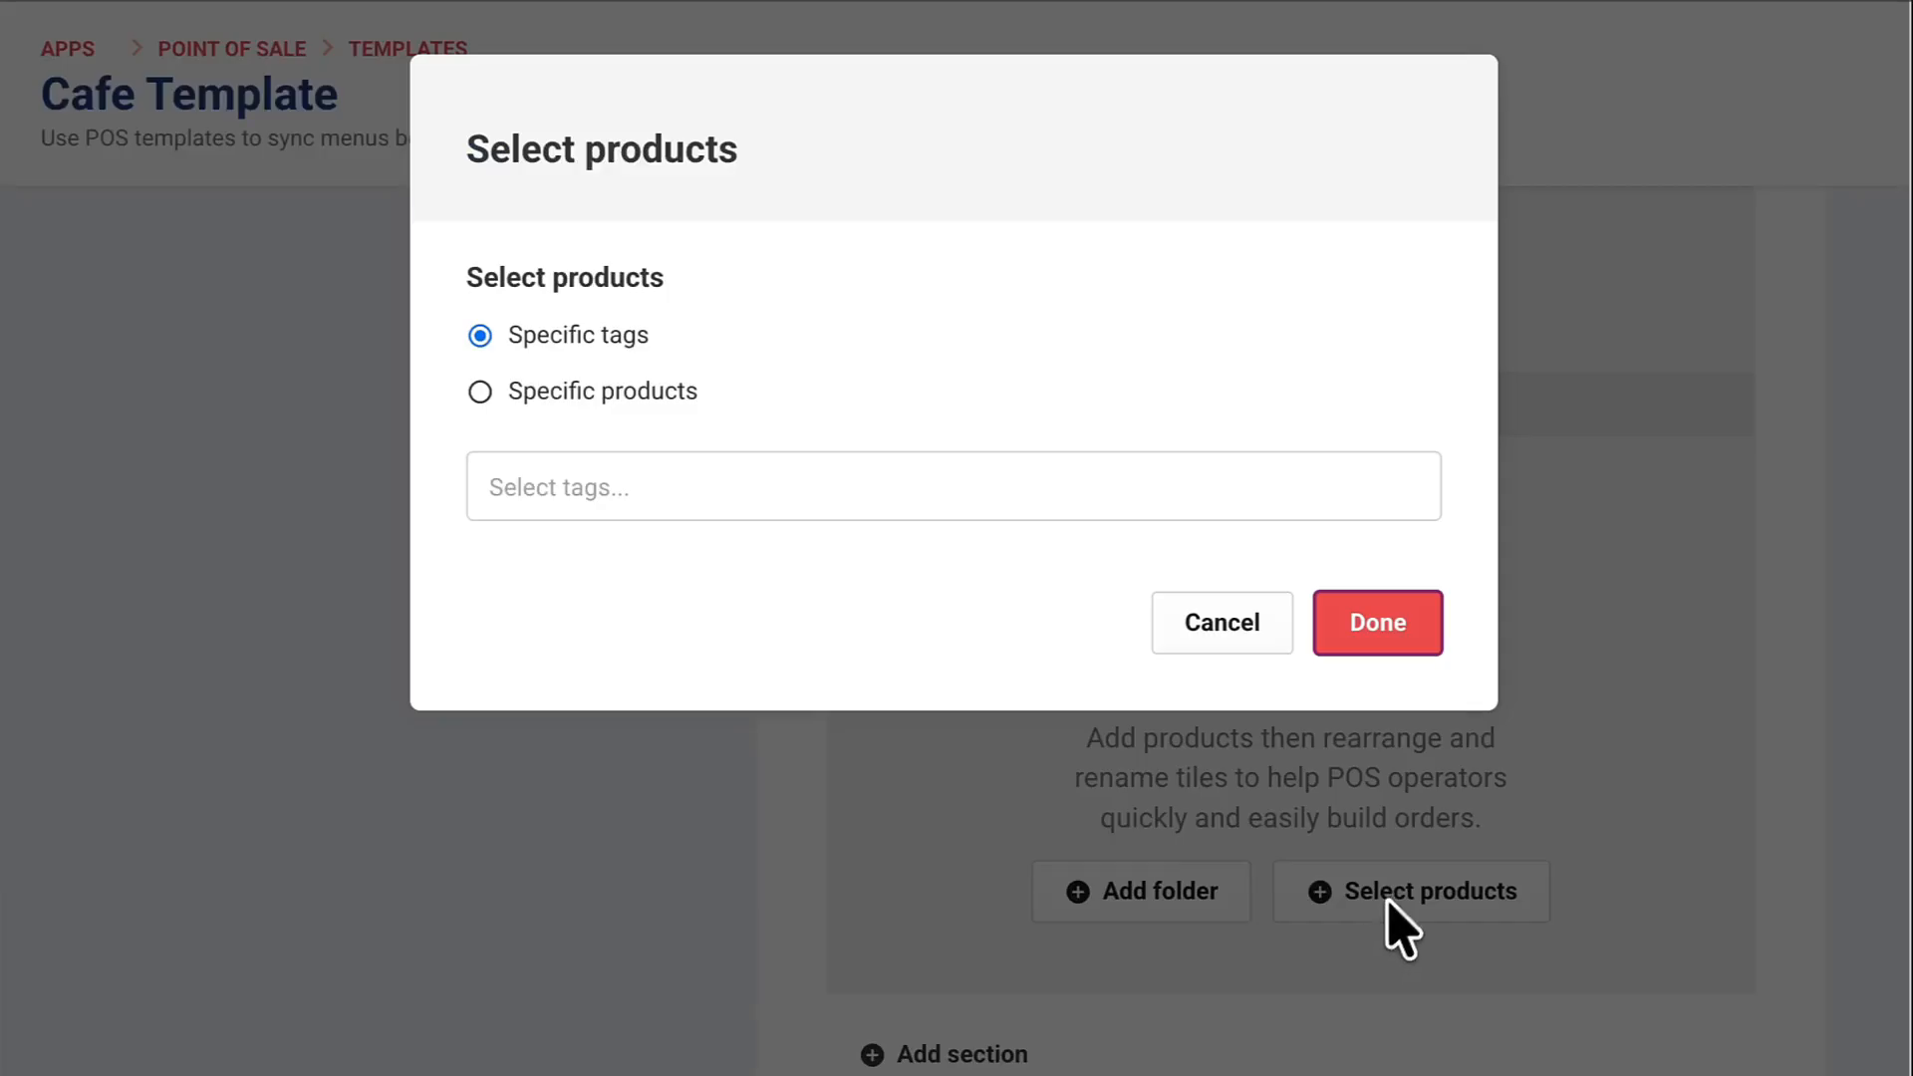
click(1385, 503)
text(Cof)
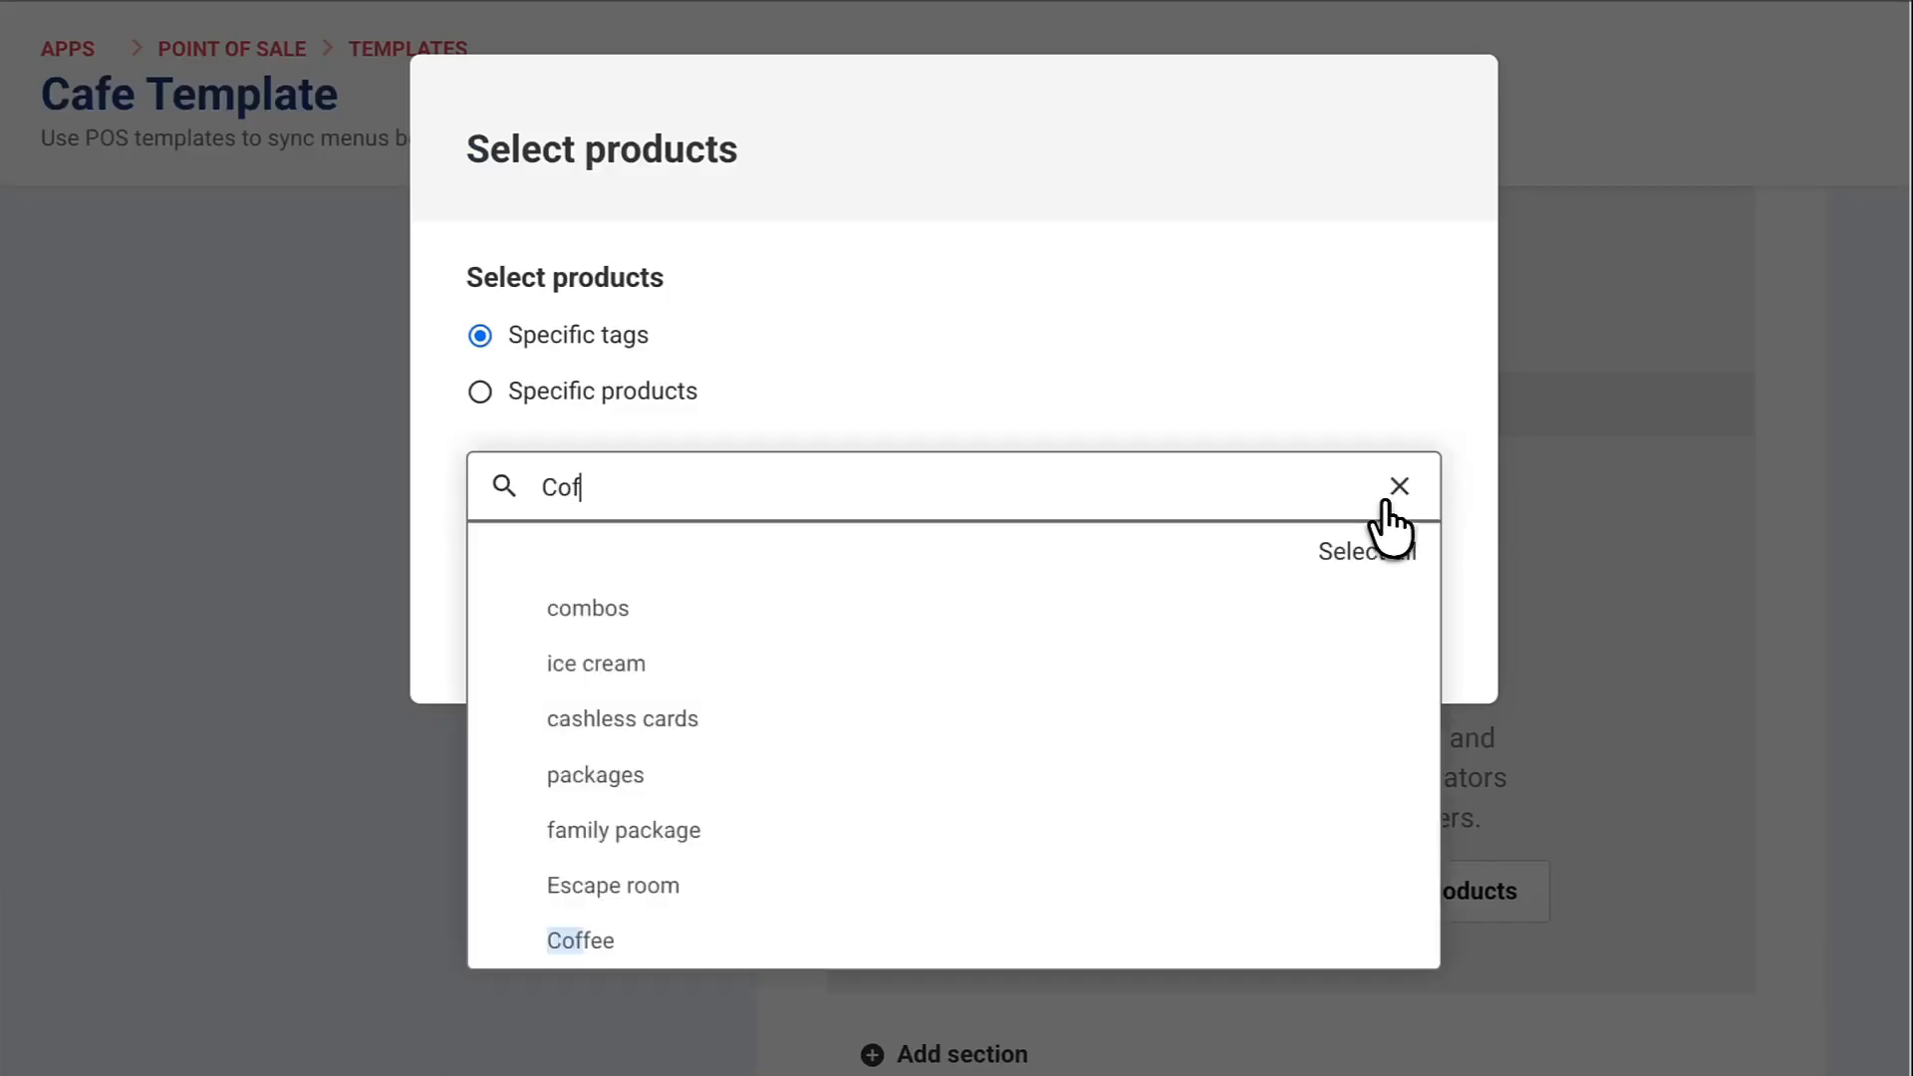
click(1376, 607)
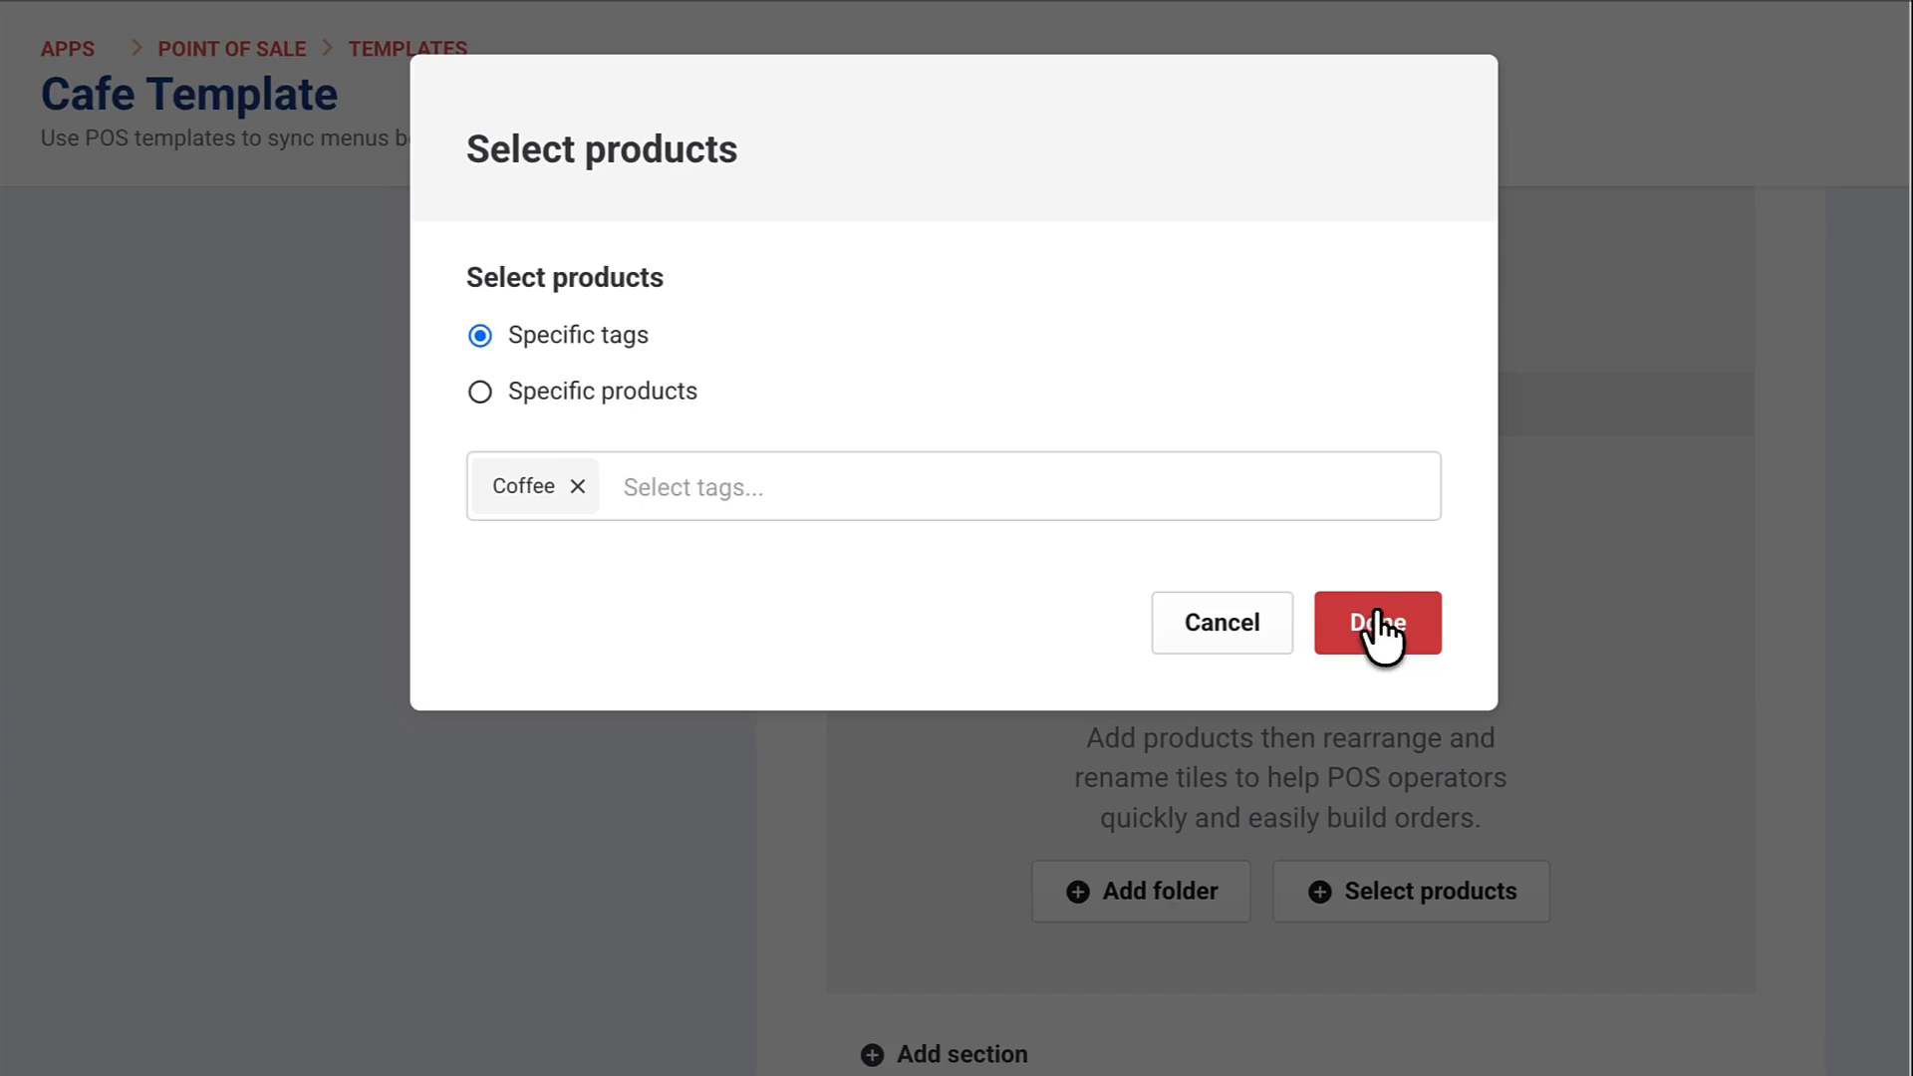
click(1358, 523)
text(tea)
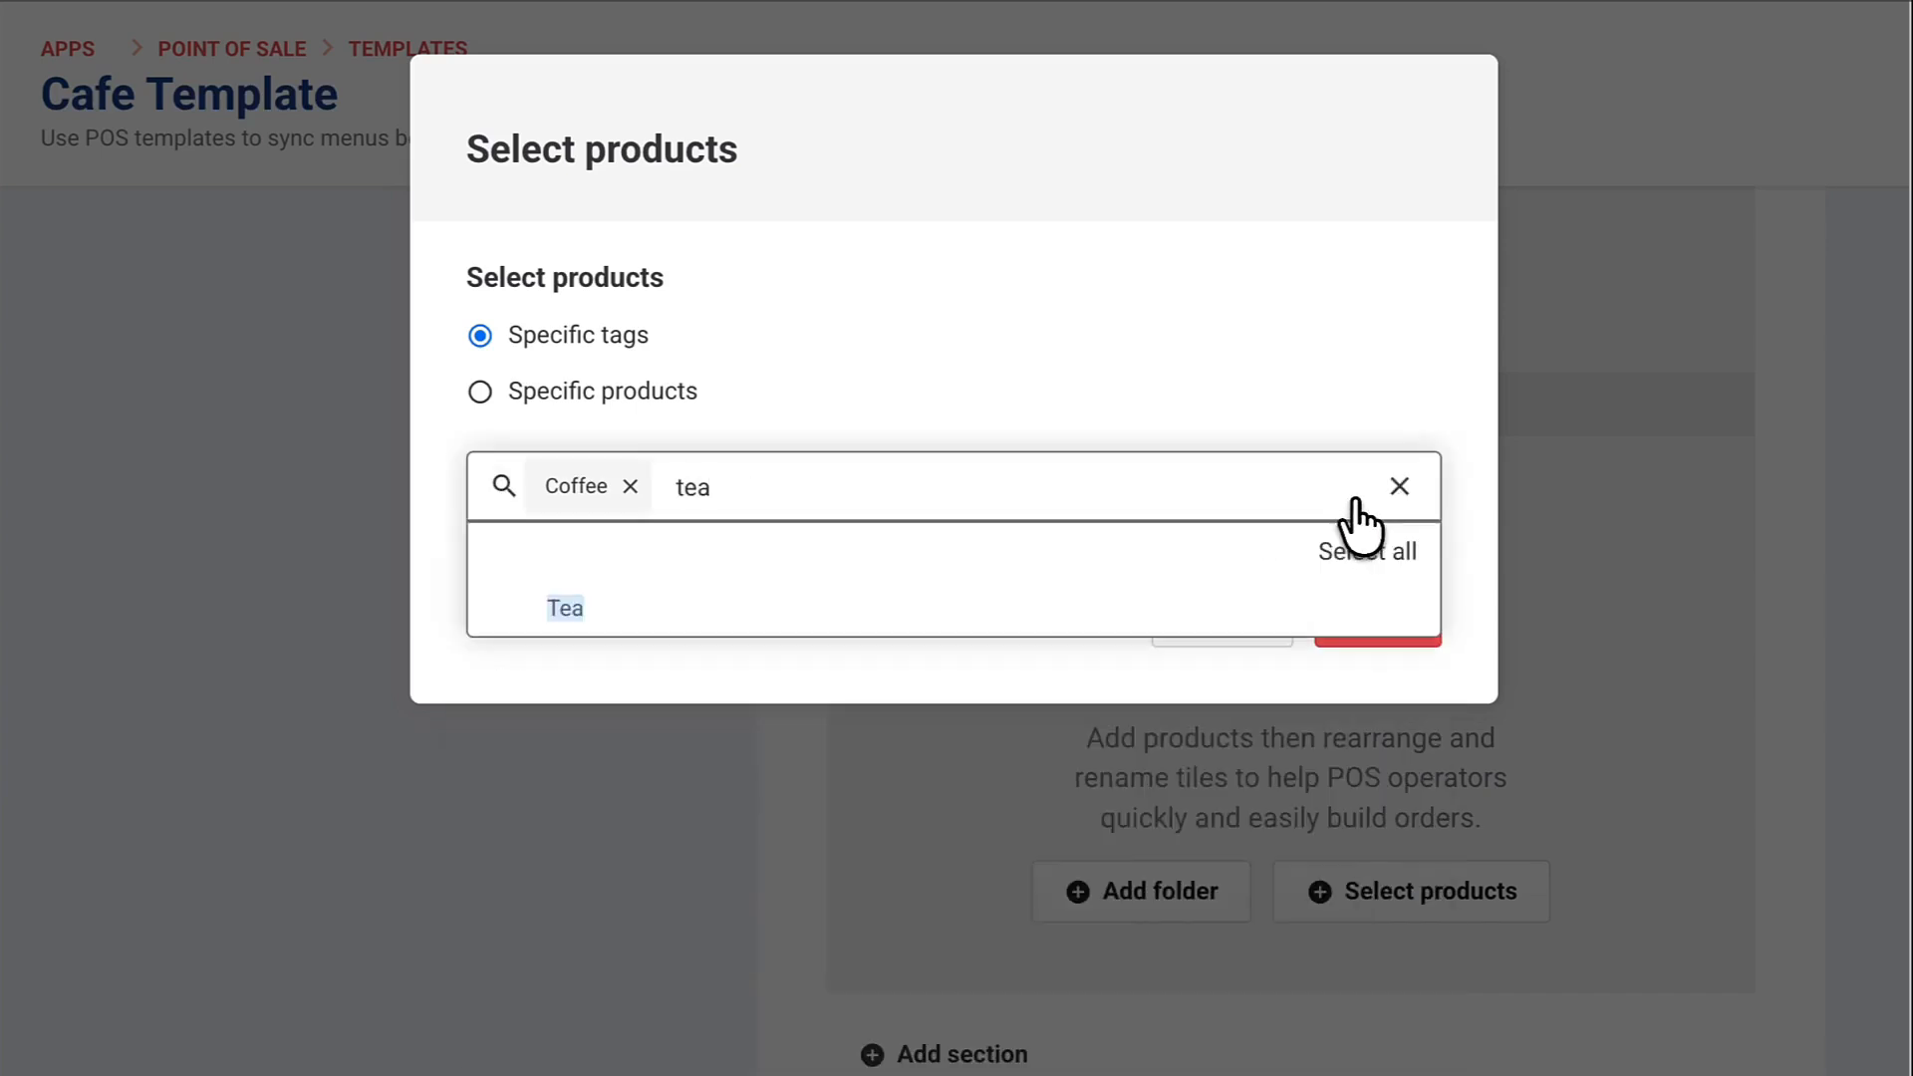
click(1357, 618)
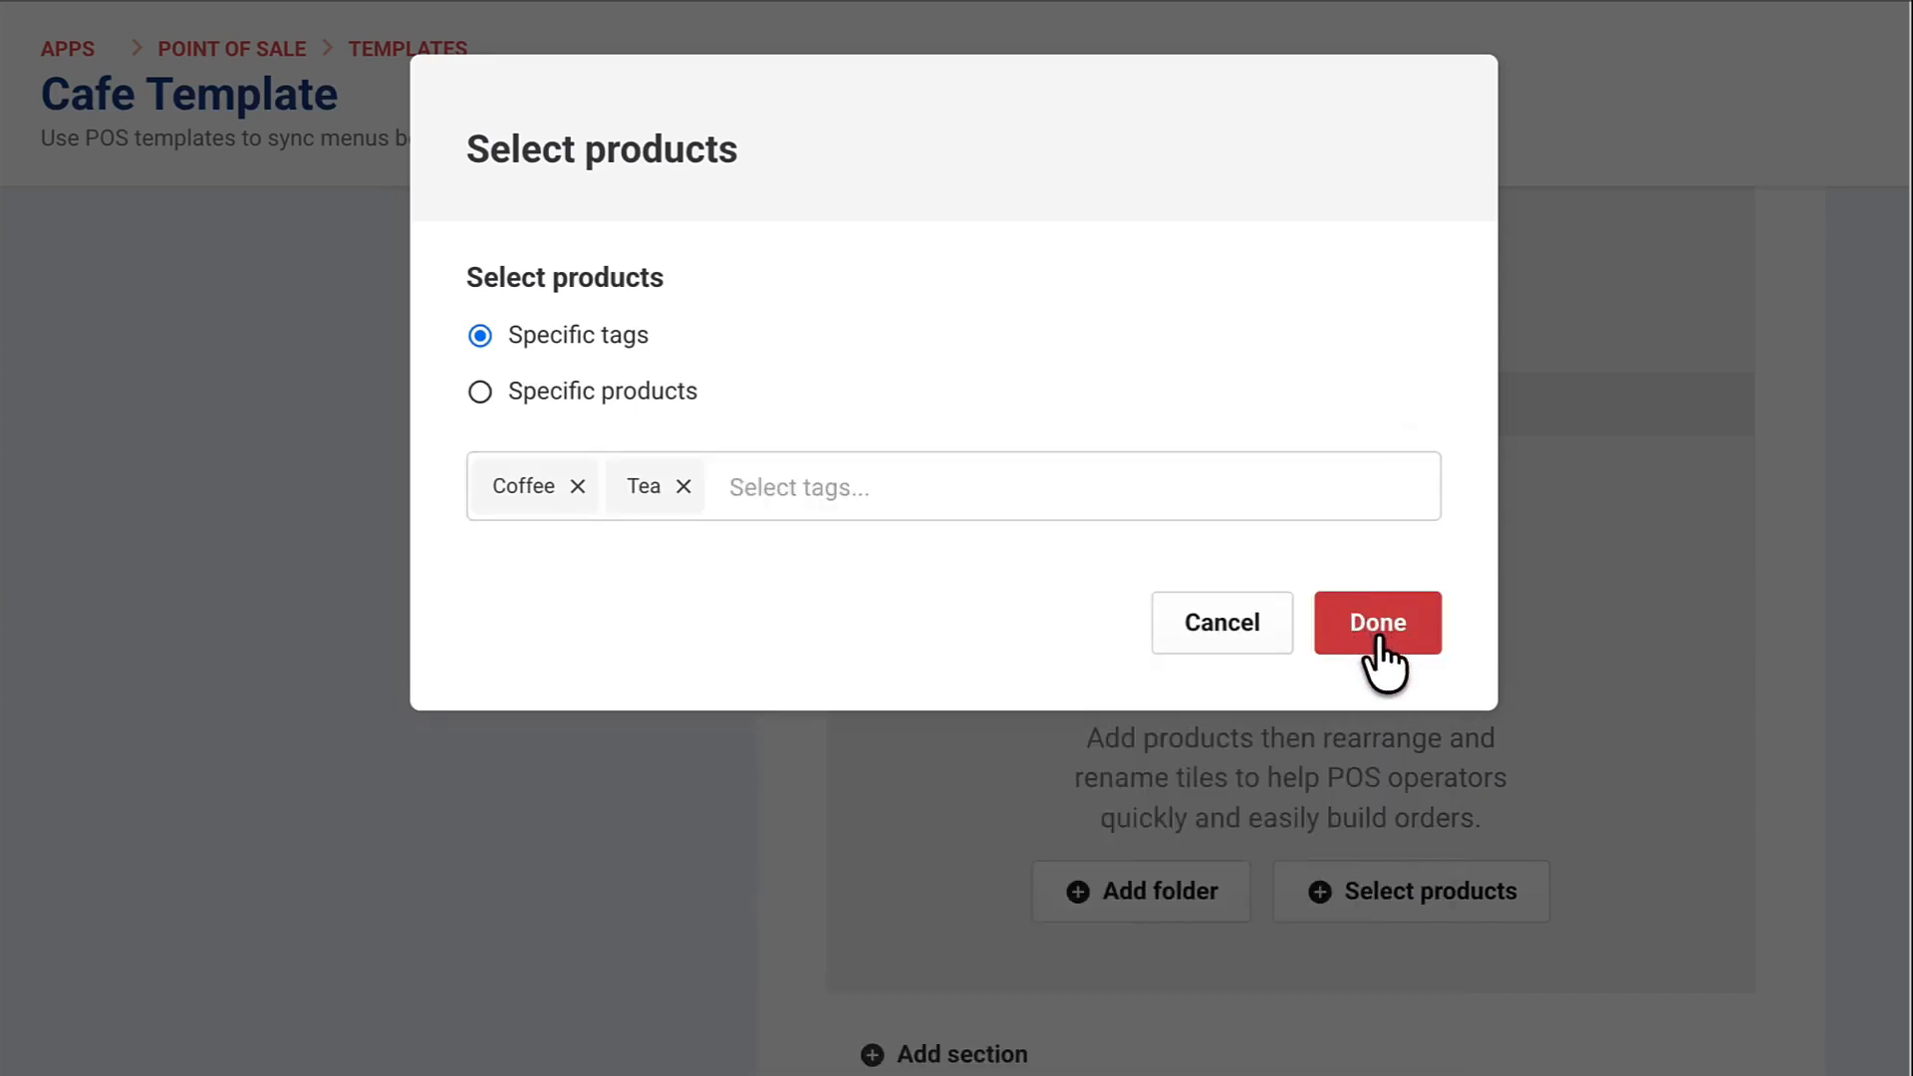
click(1379, 626)
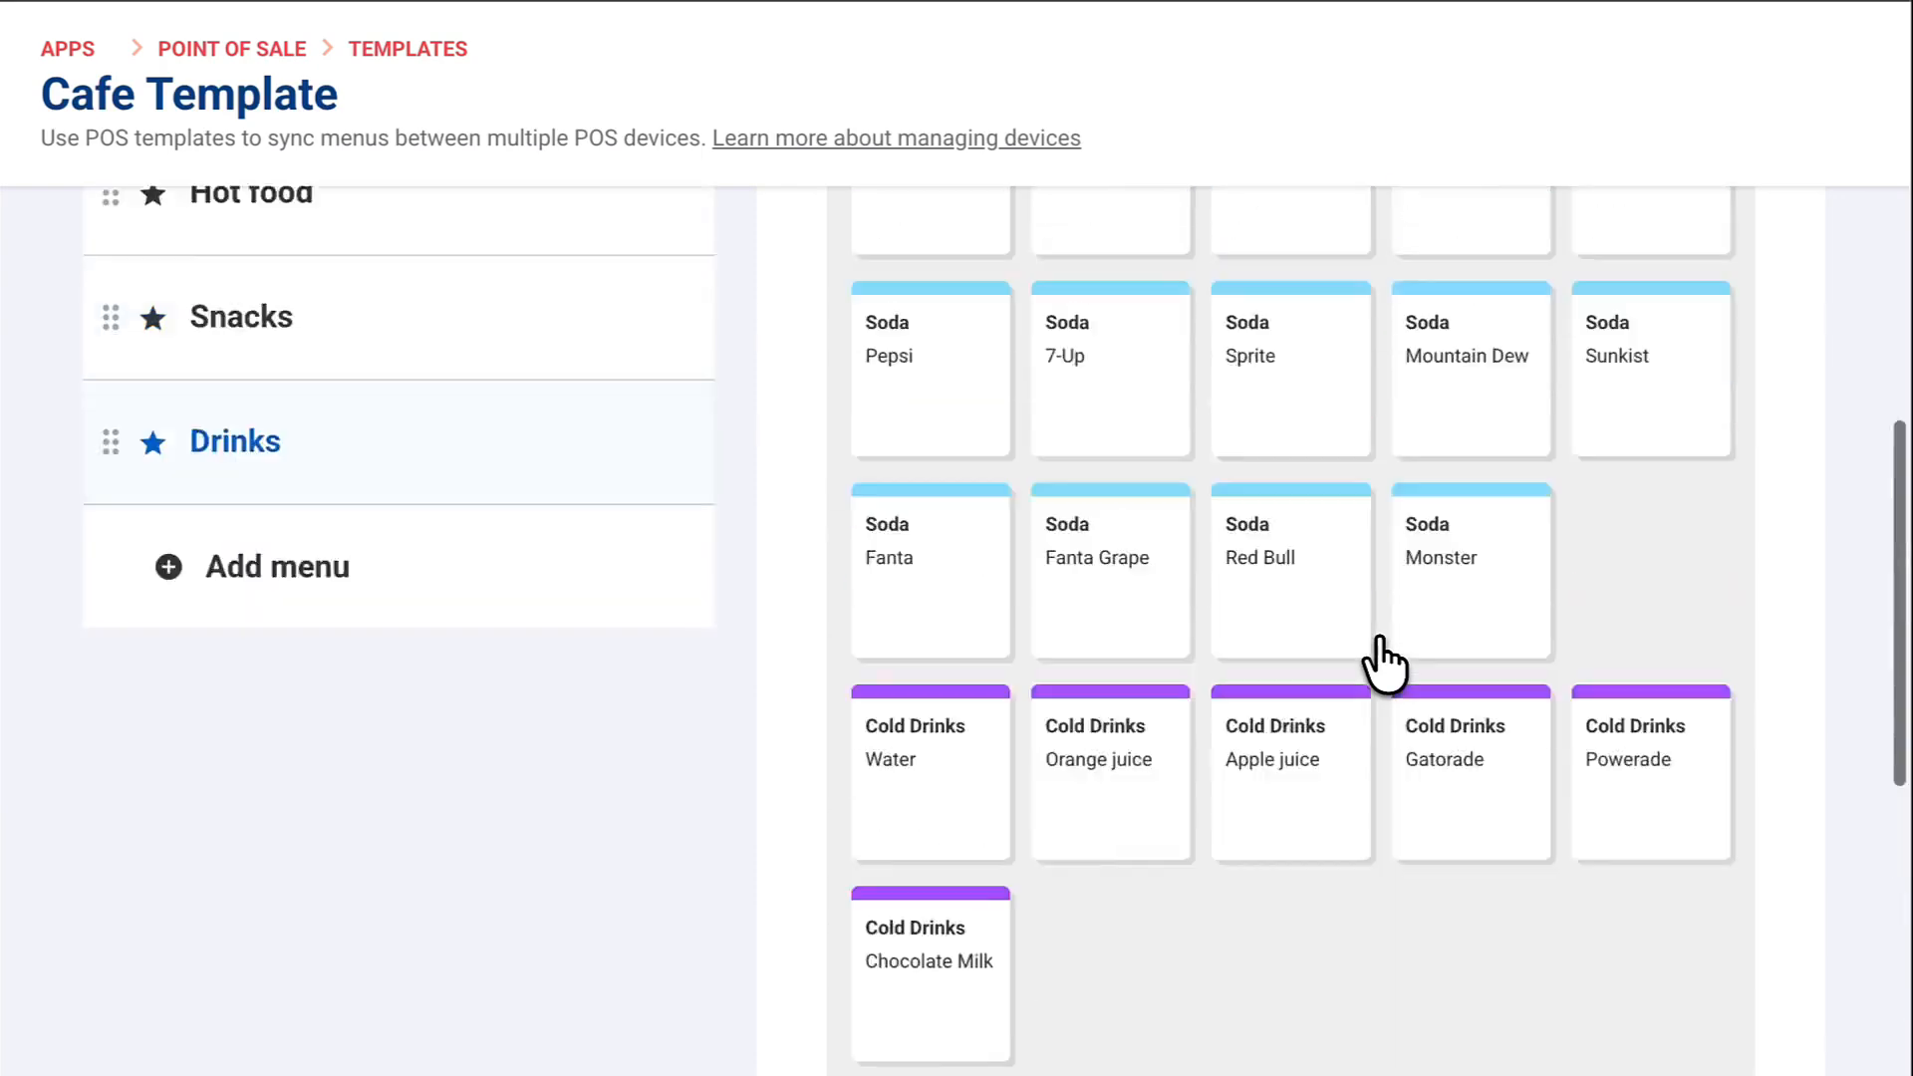
Switch to the POS, review the Cold drinks tiles in the Drinks menu and open the soda folder.
scroll(1383, 663, up, 7)
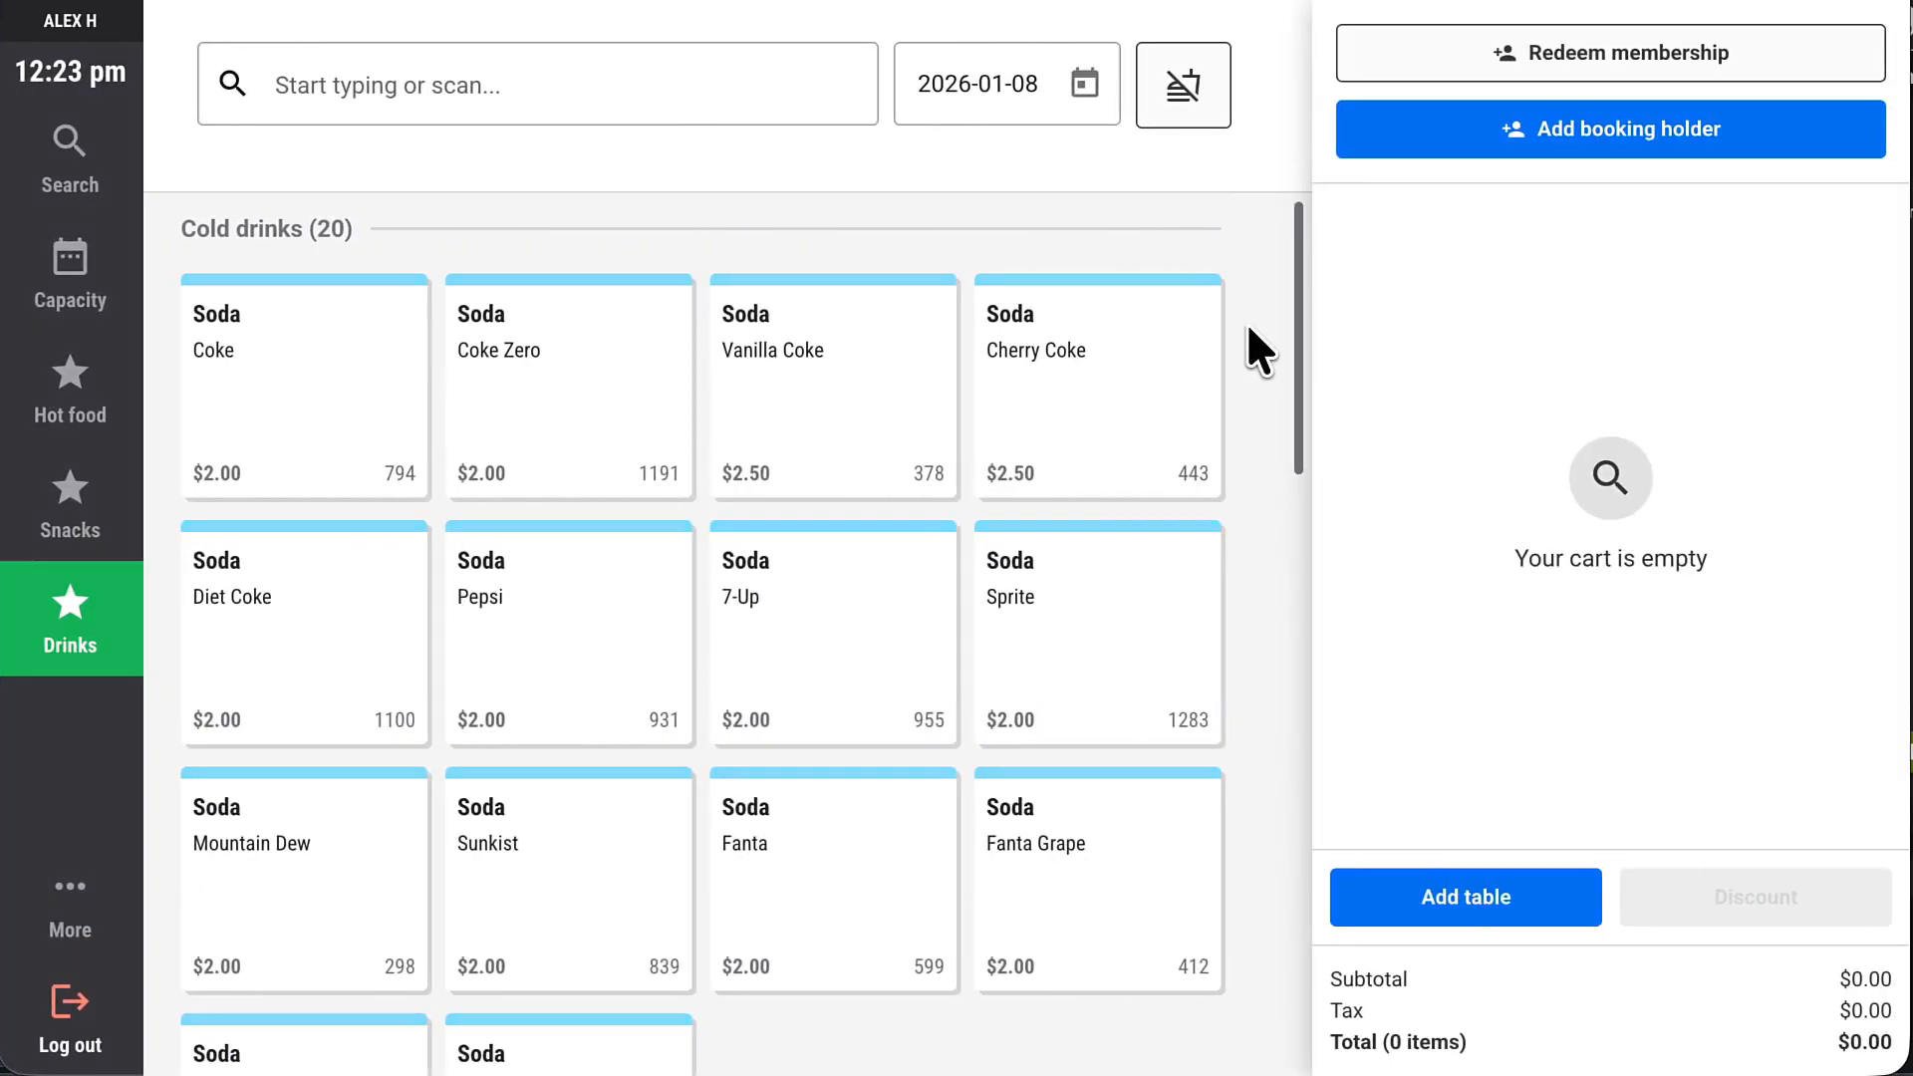
scroll(1248, 328, down, 6)
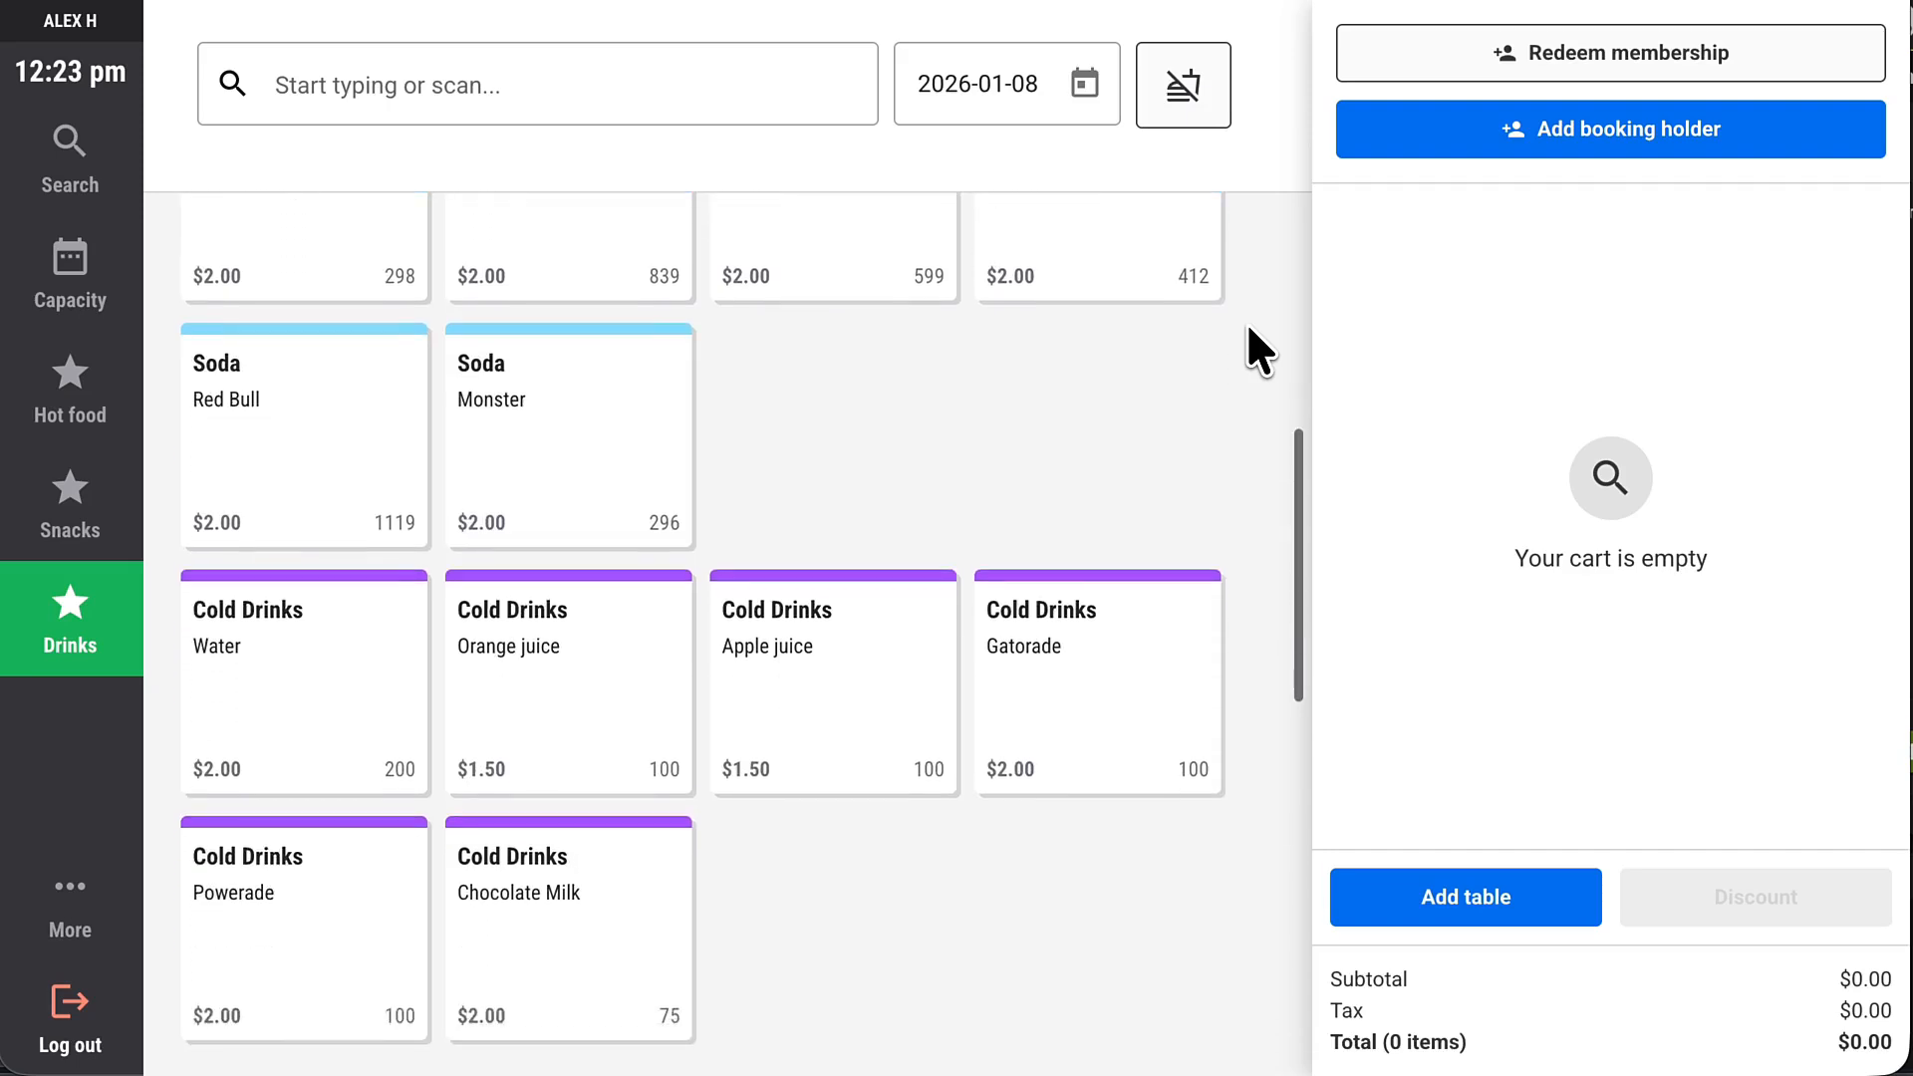
scroll(1248, 328, up, 3)
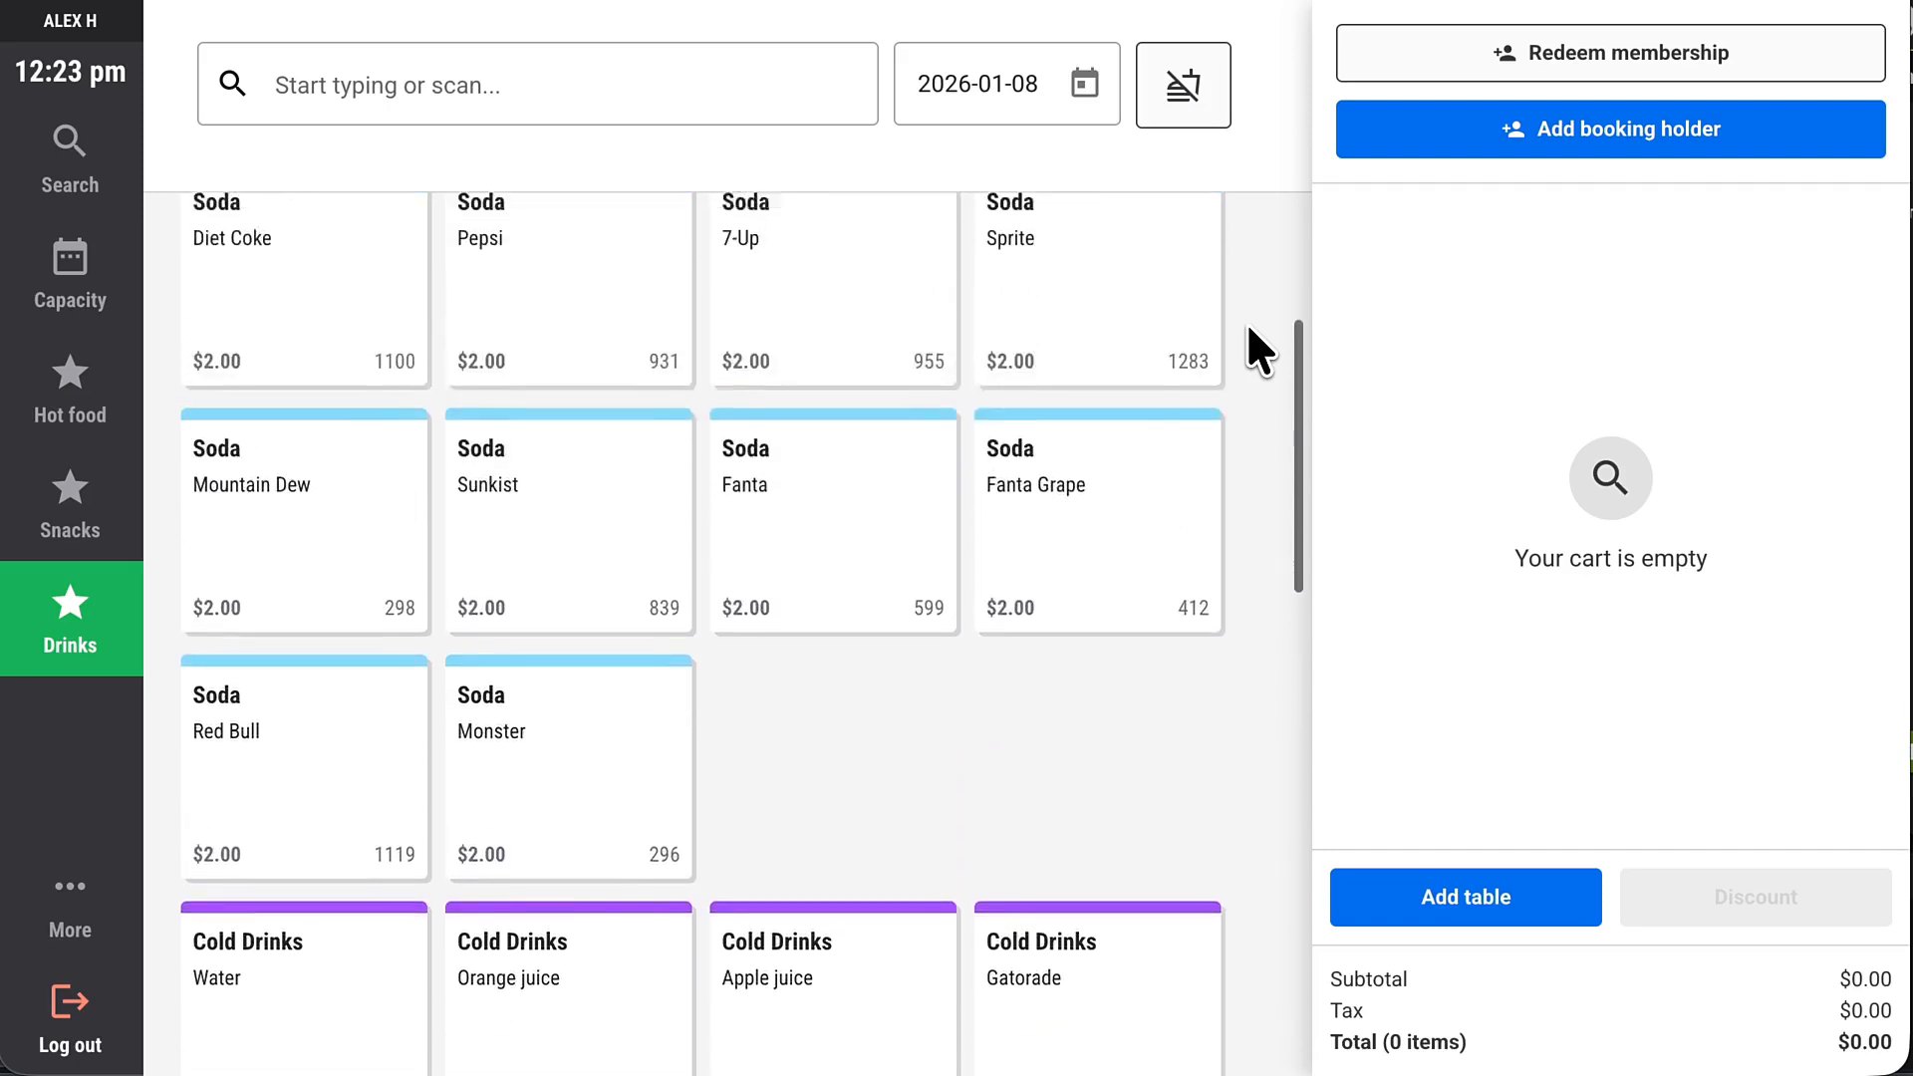
scroll(1248, 328, up, 3)
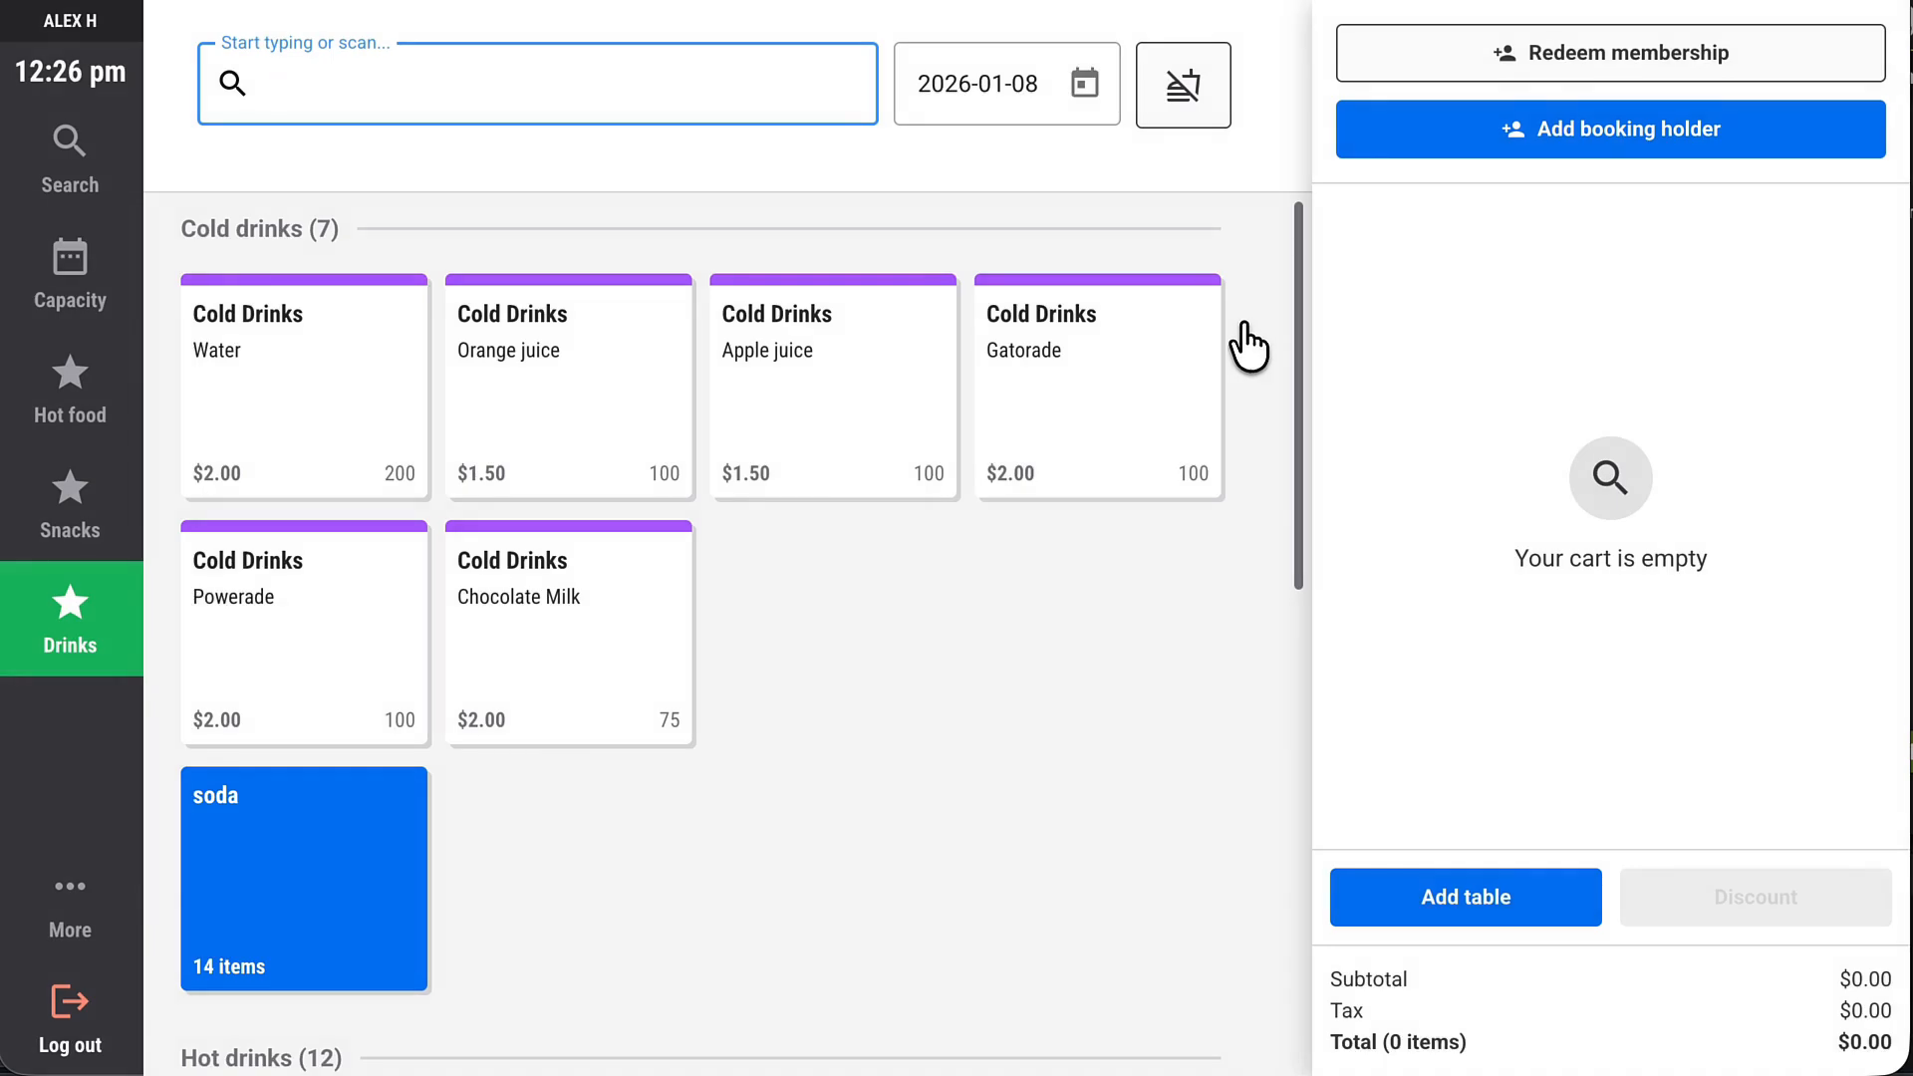
click(360, 877)
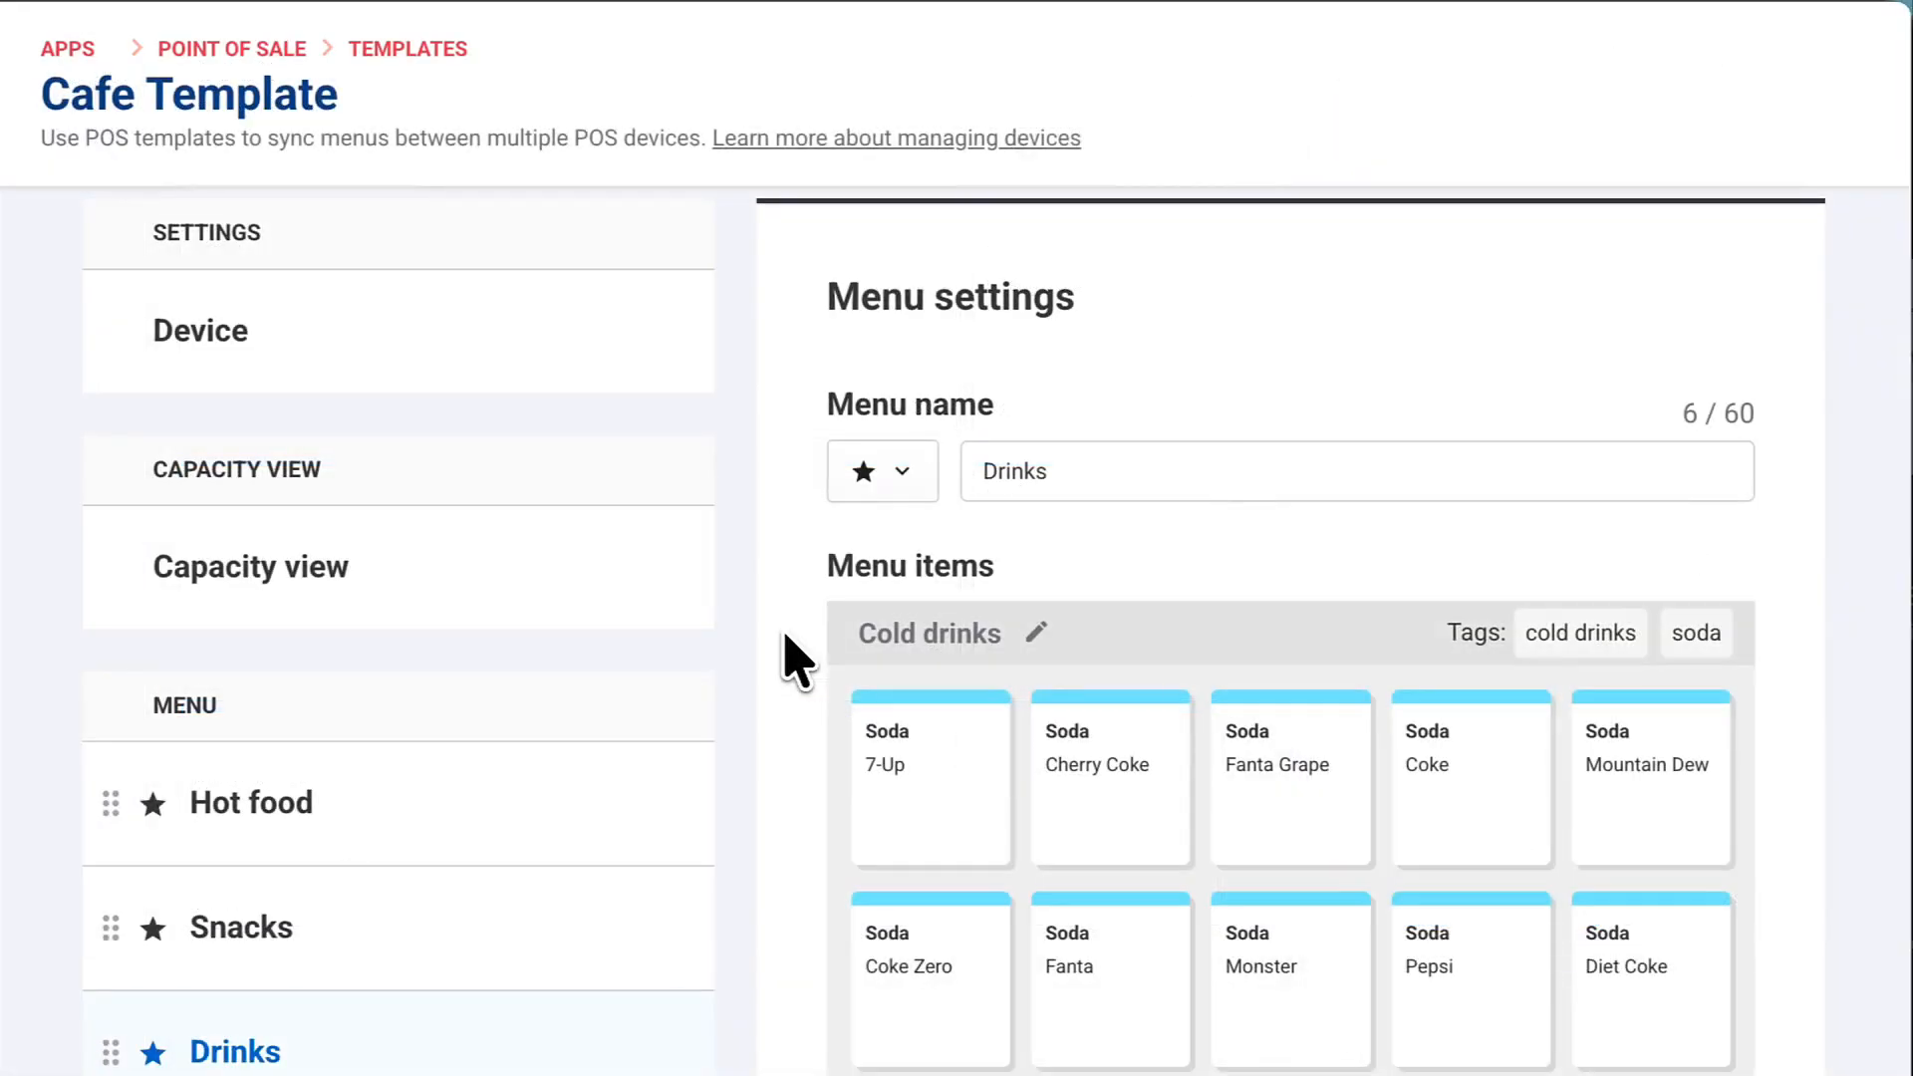
In the Cafe Template, remove the soda tag from the Cold drinks section's product selection.
scroll(792, 662, down, 7)
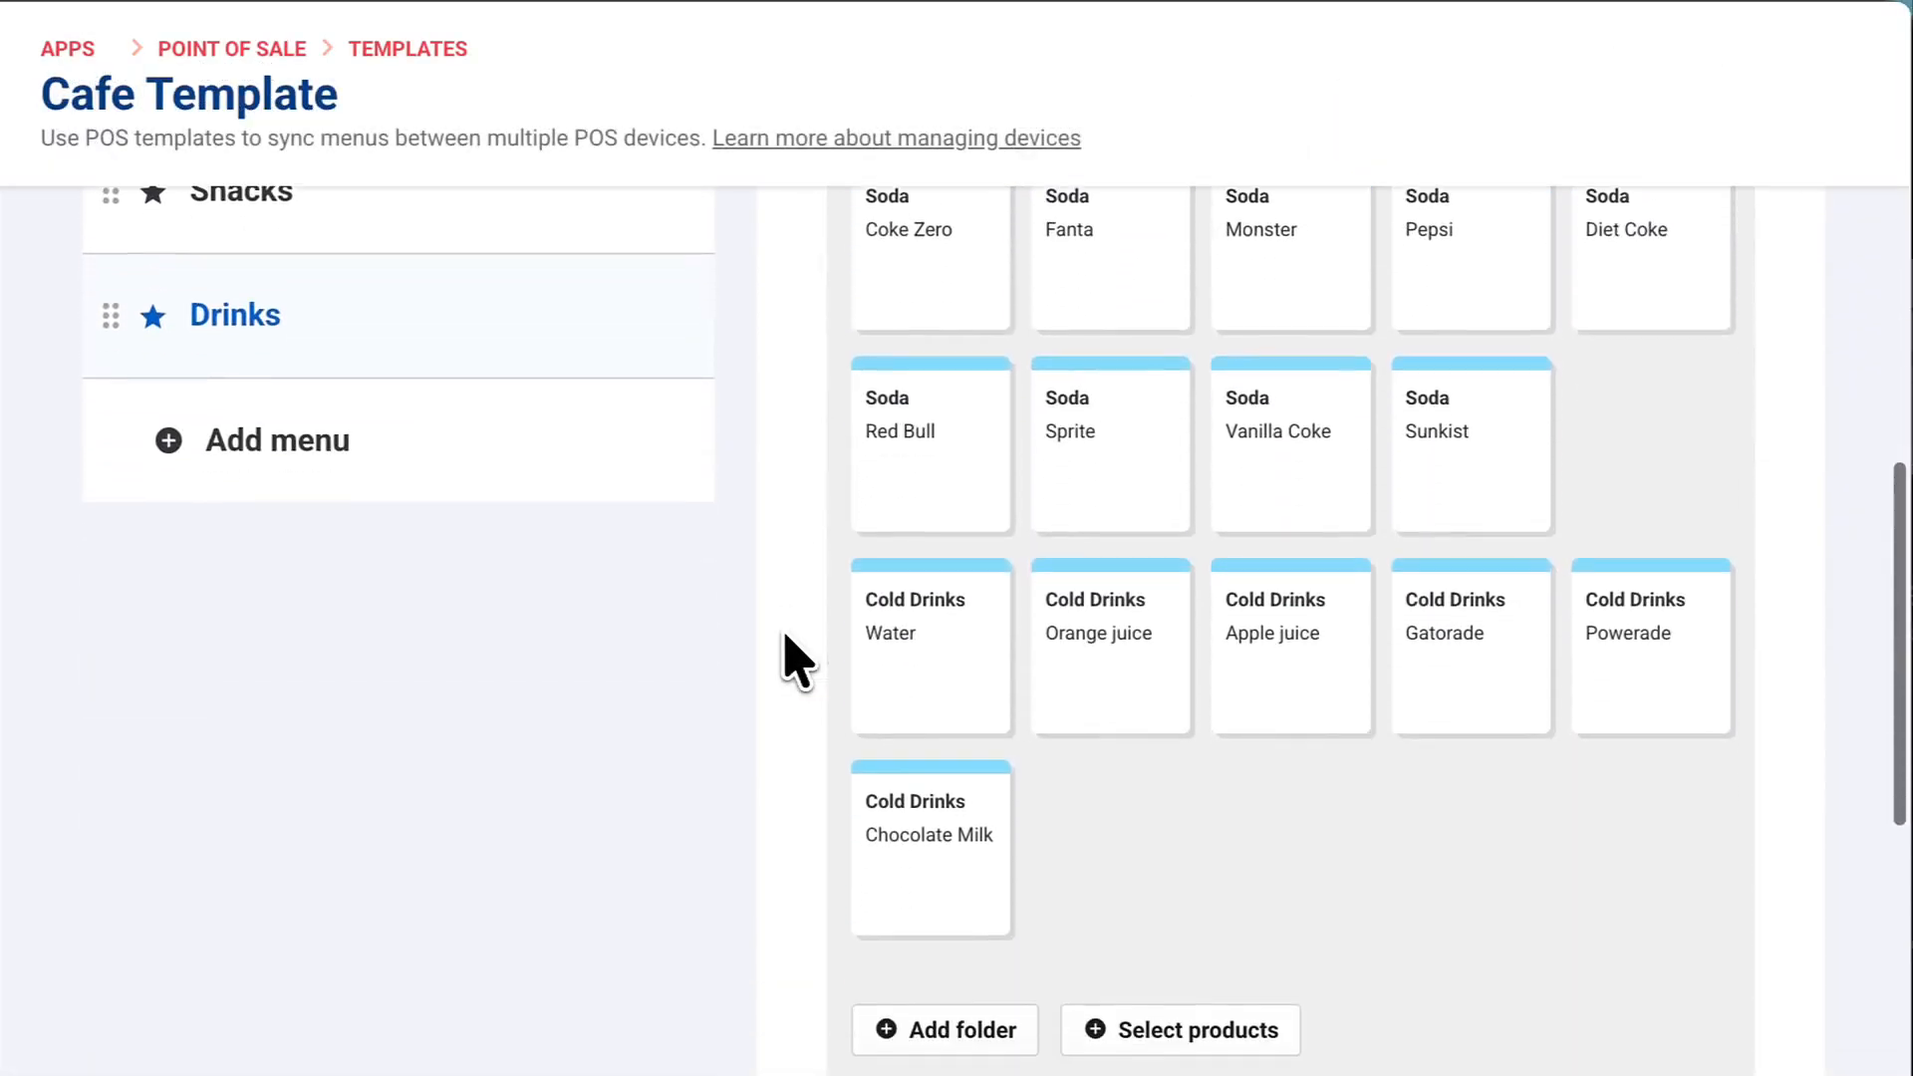
click(1203, 1036)
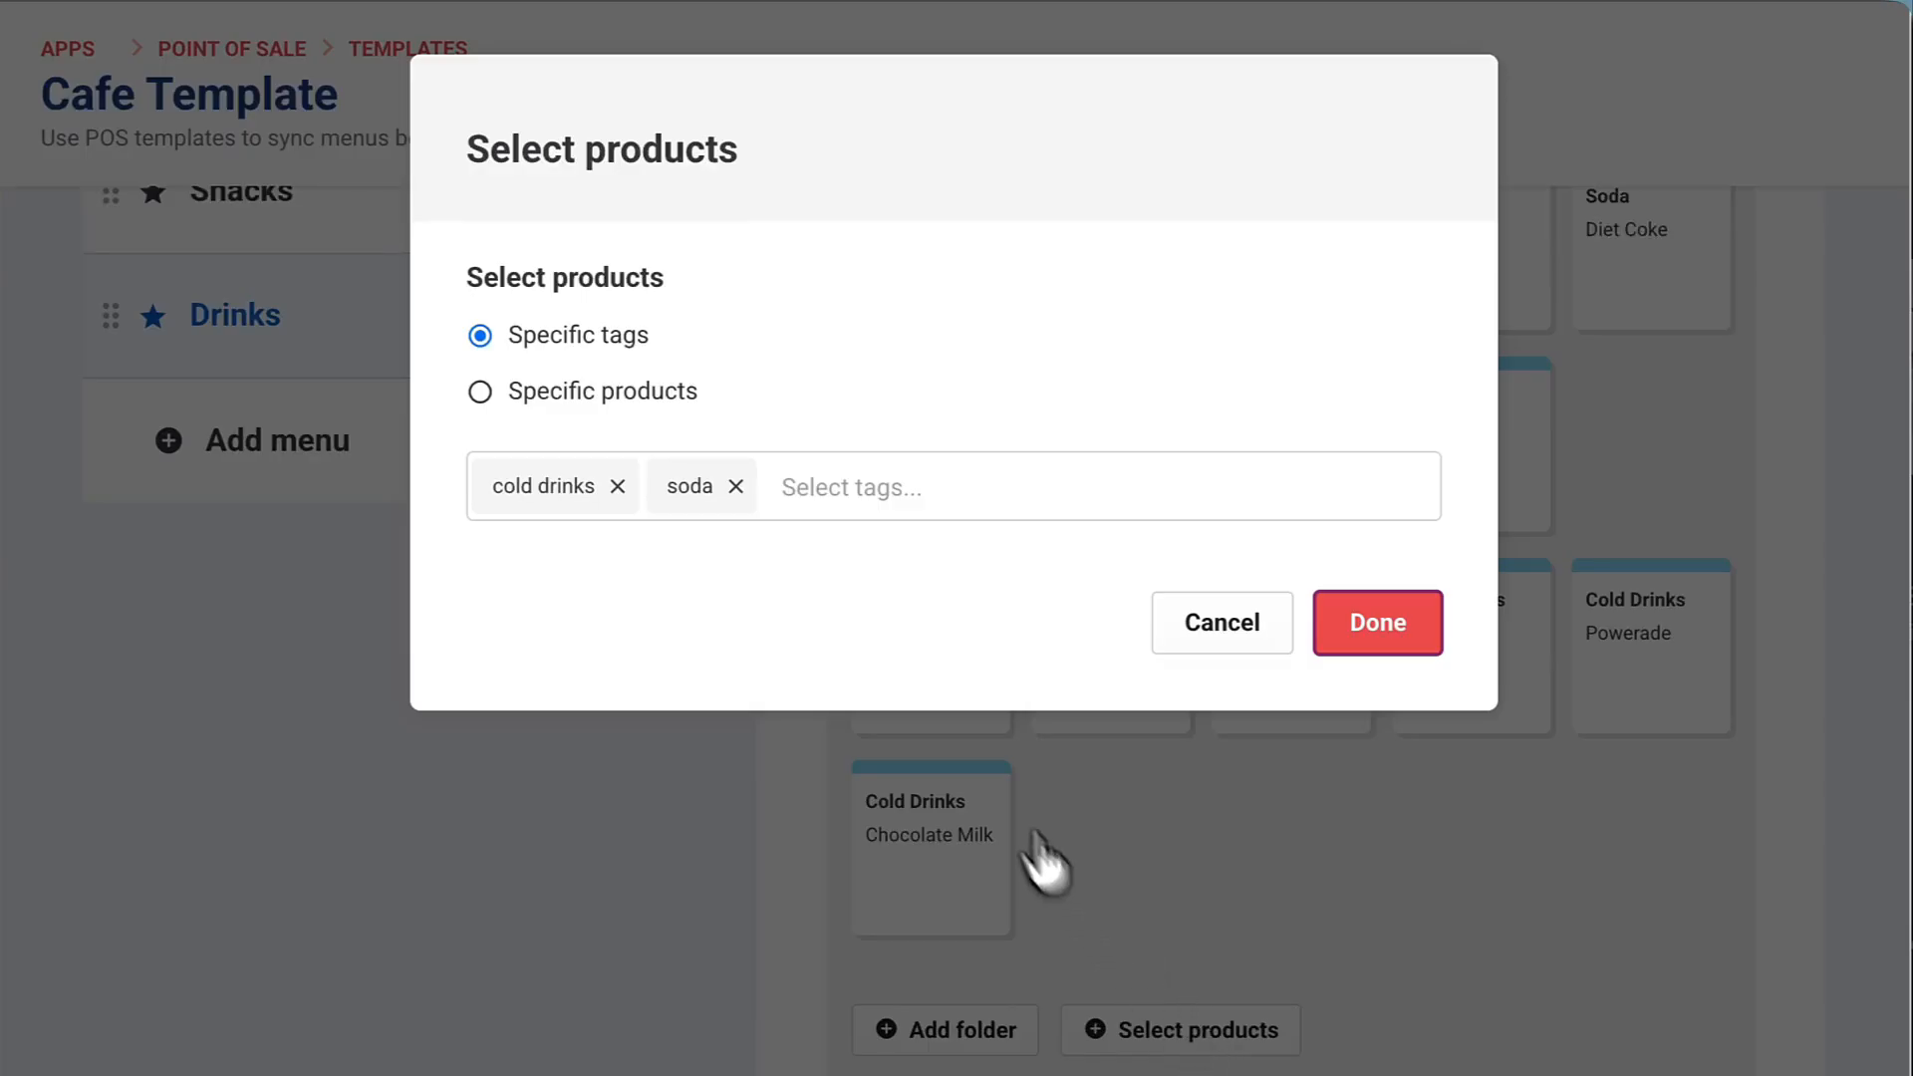
click(736, 486)
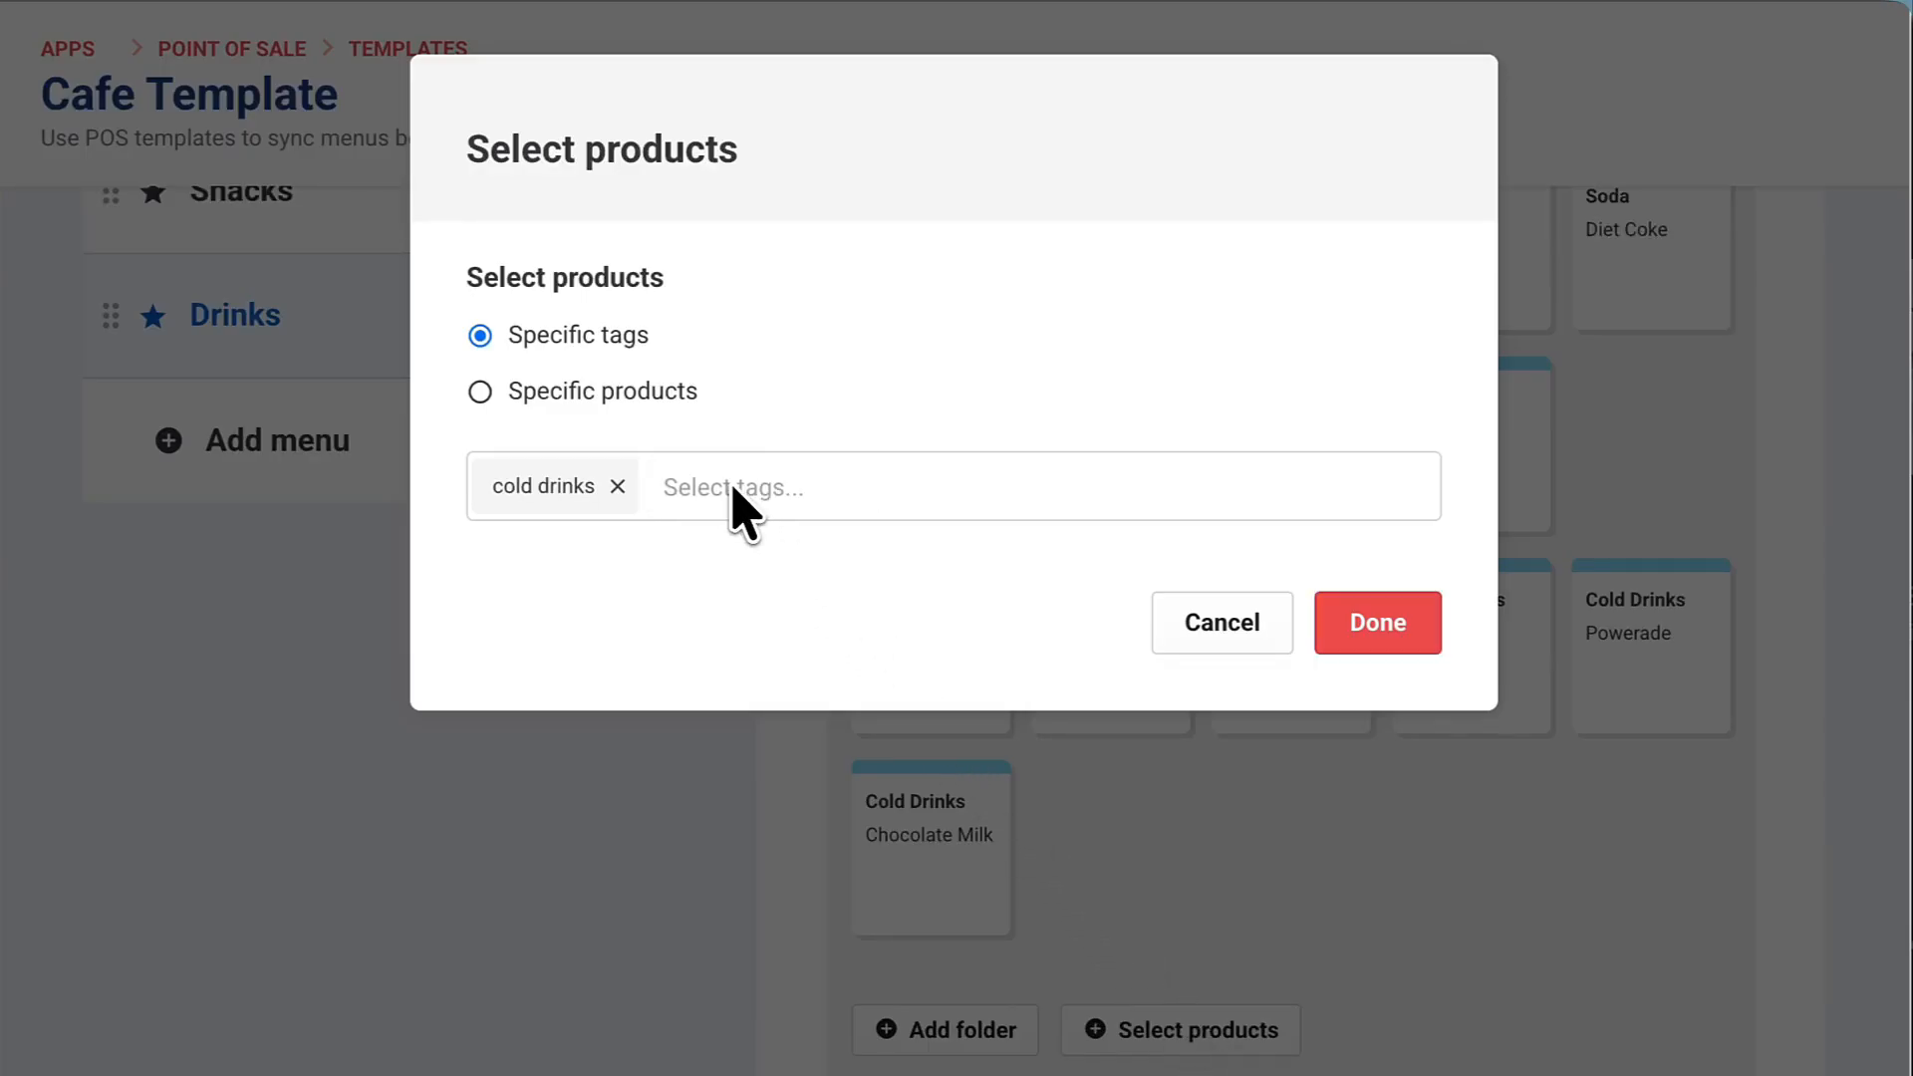
click(1351, 643)
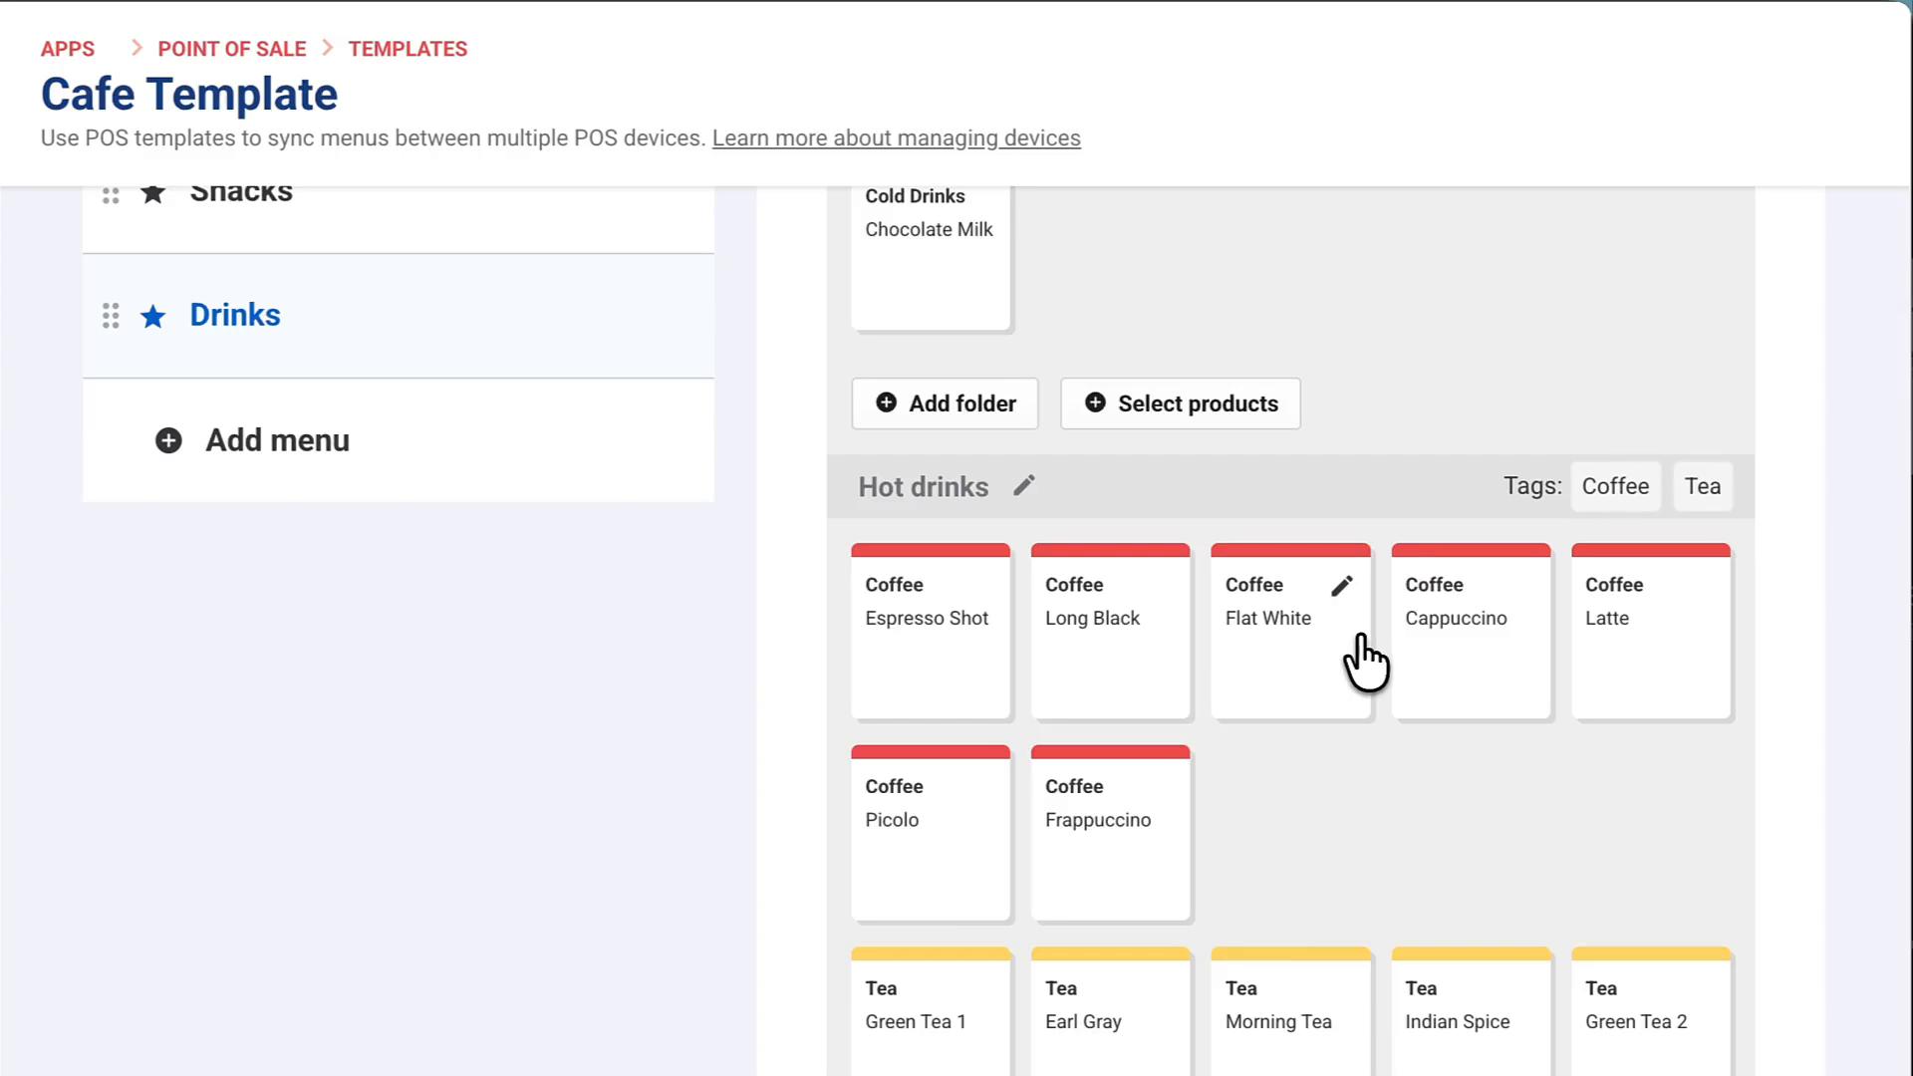
Start a new folder in the Cold drinks section, named Soda and with a bright blue tile color.
scroll(1365, 663, up, 5)
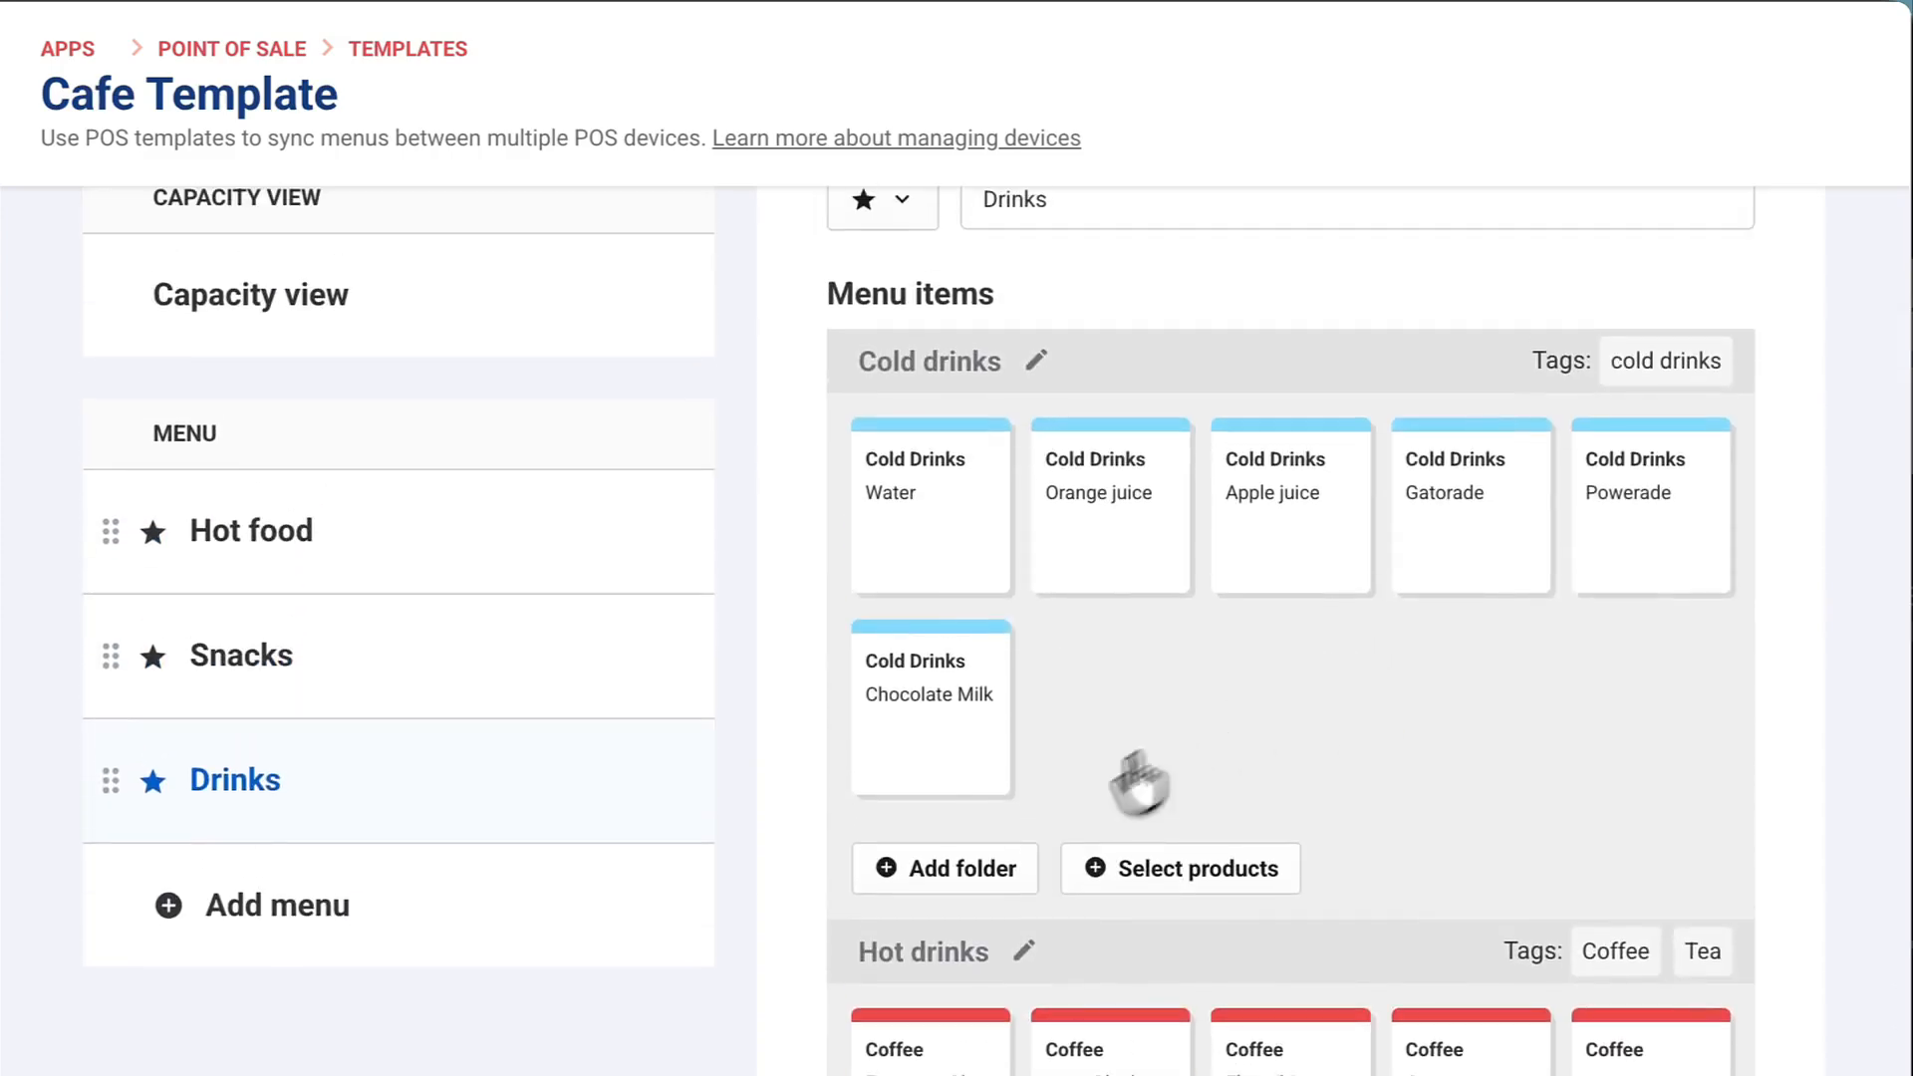
click(952, 874)
text(Soda)
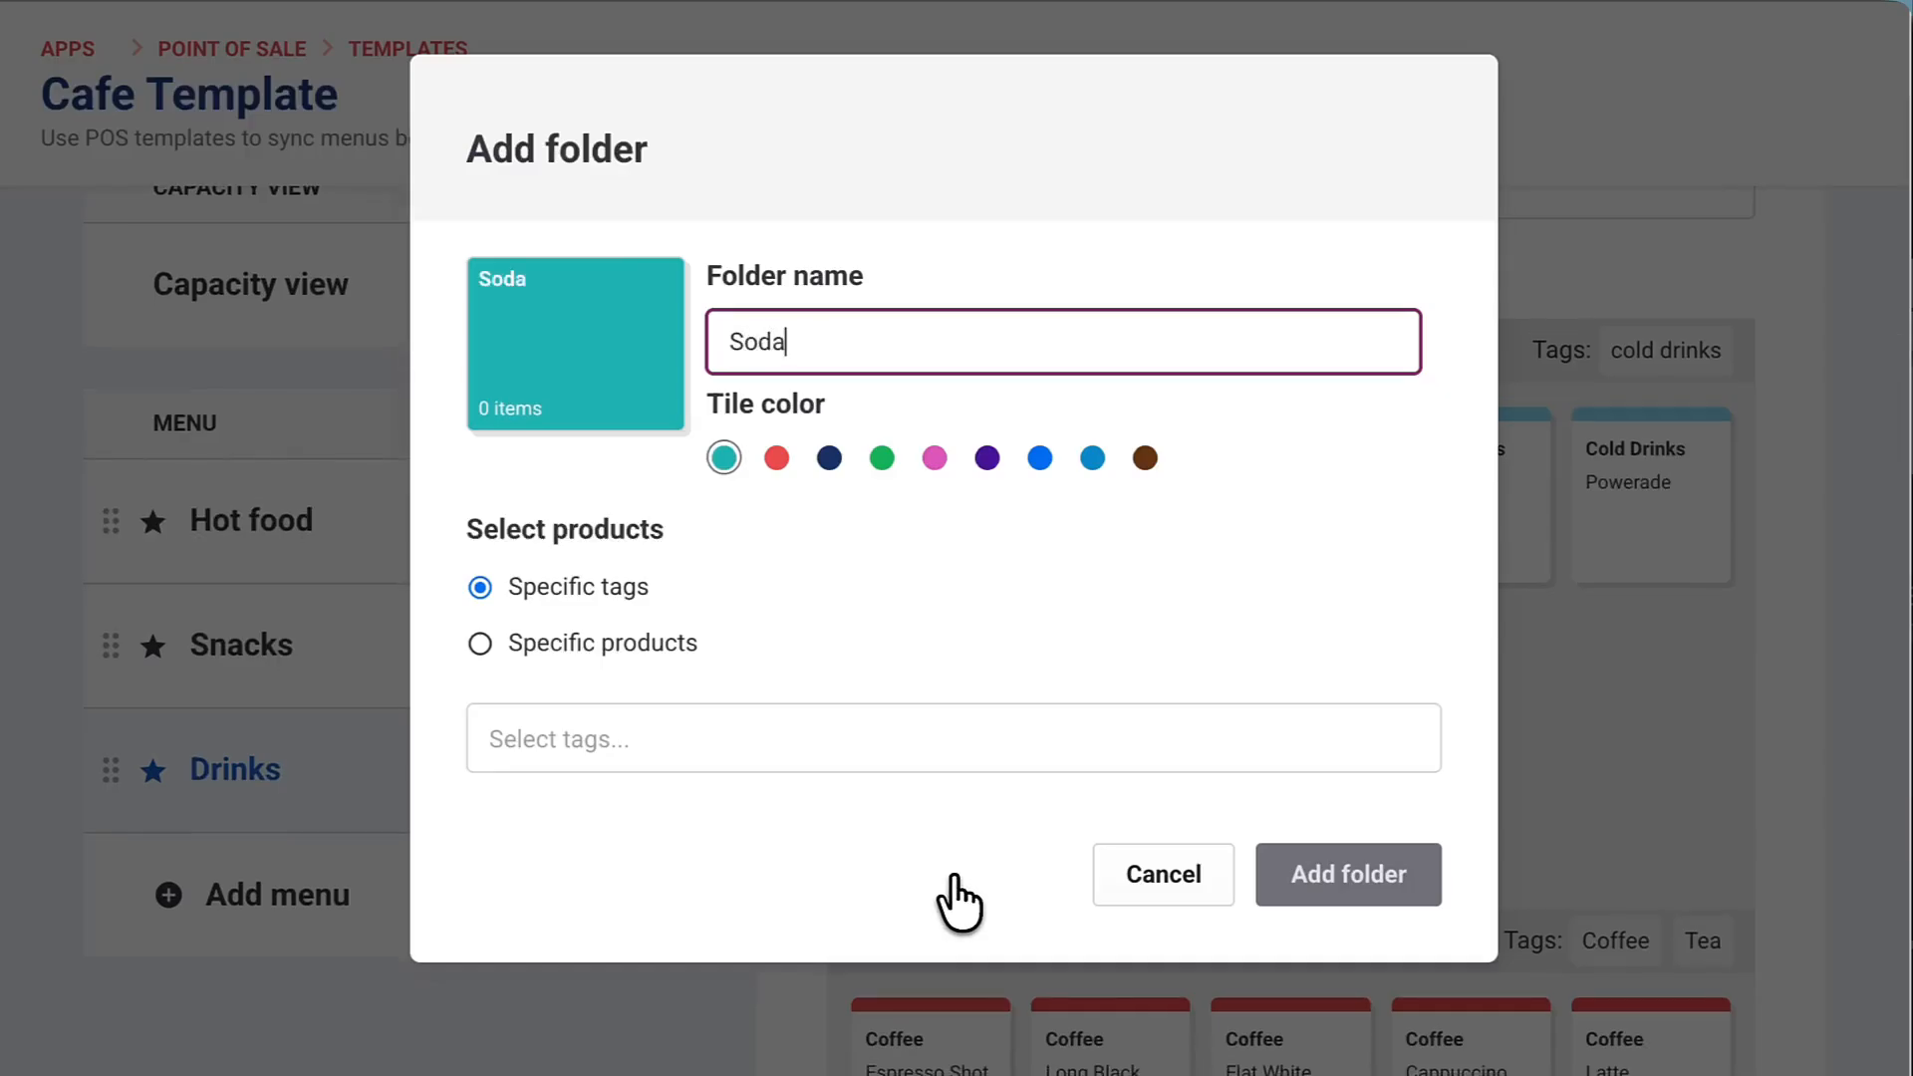
click(1039, 458)
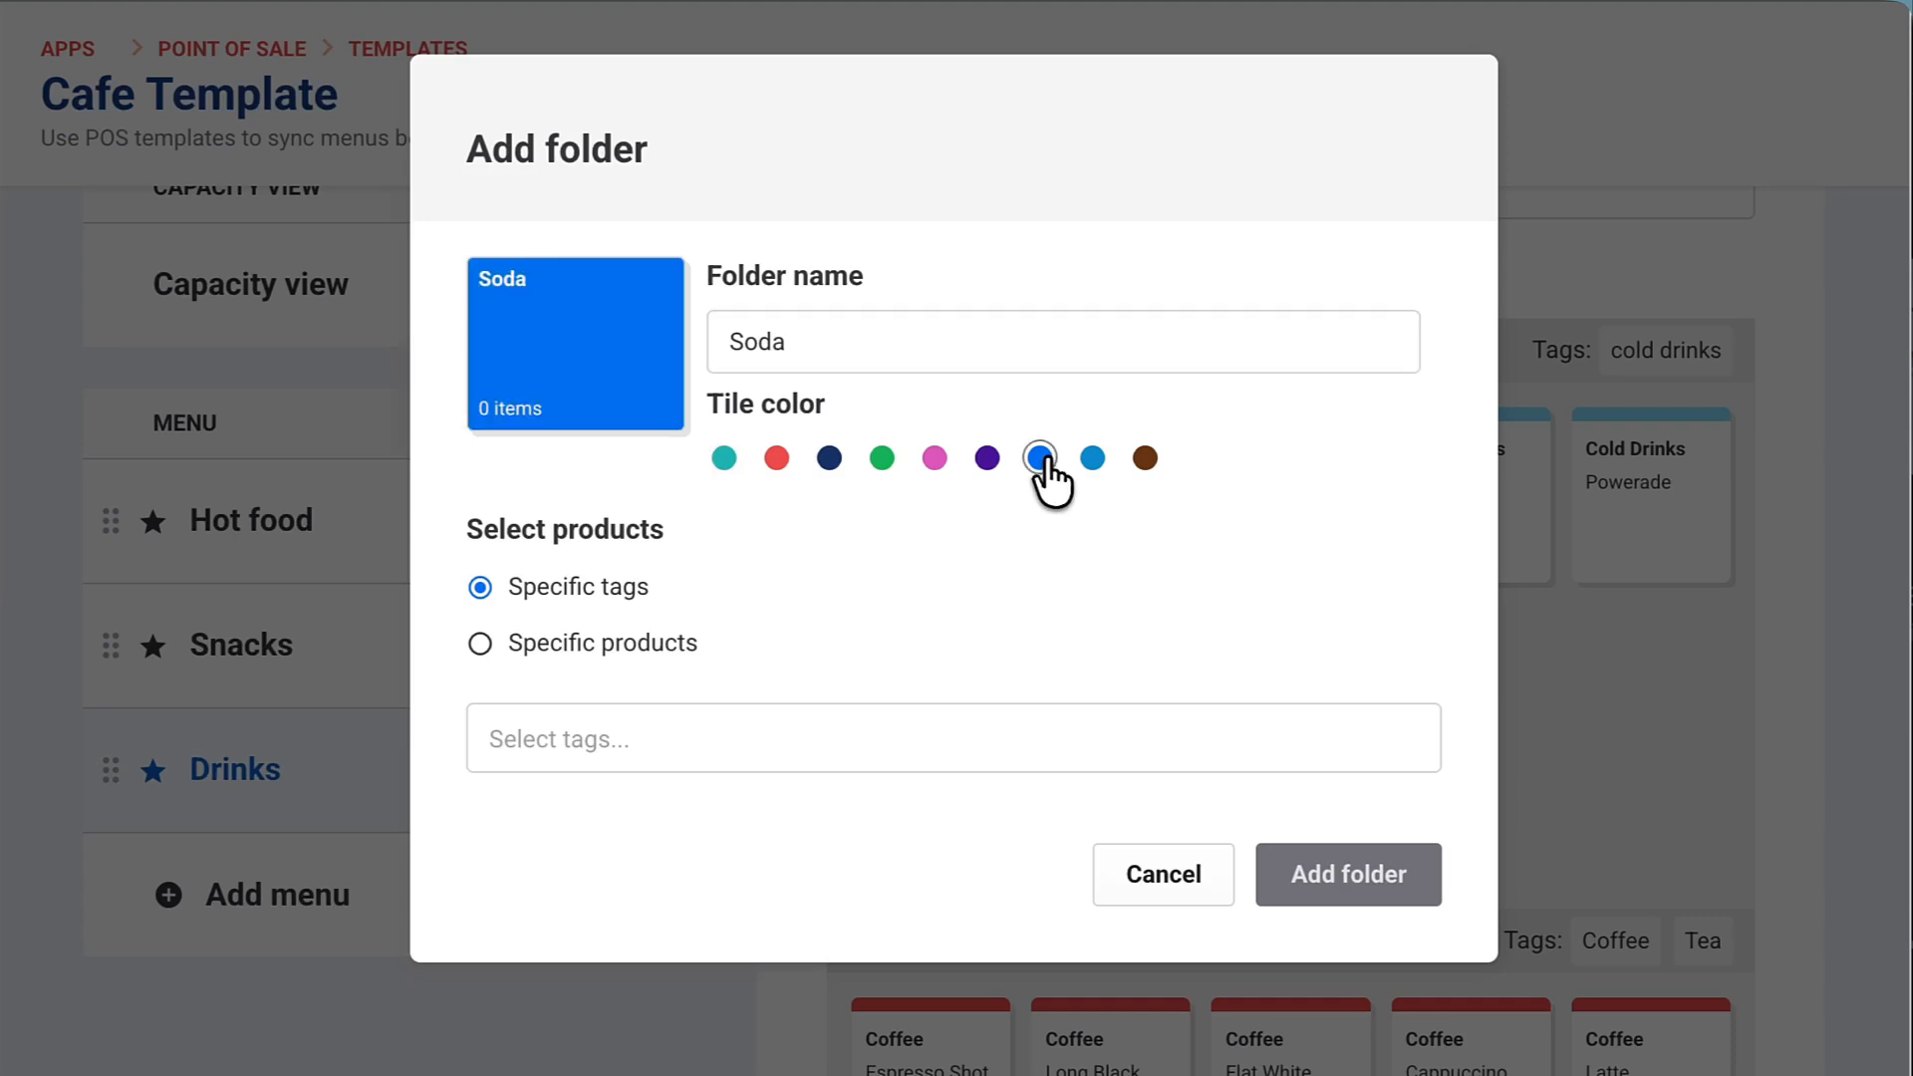
Fill the Soda folder with the products tagged soda, add it to the section and save the template.
click(1038, 747)
text(soda)
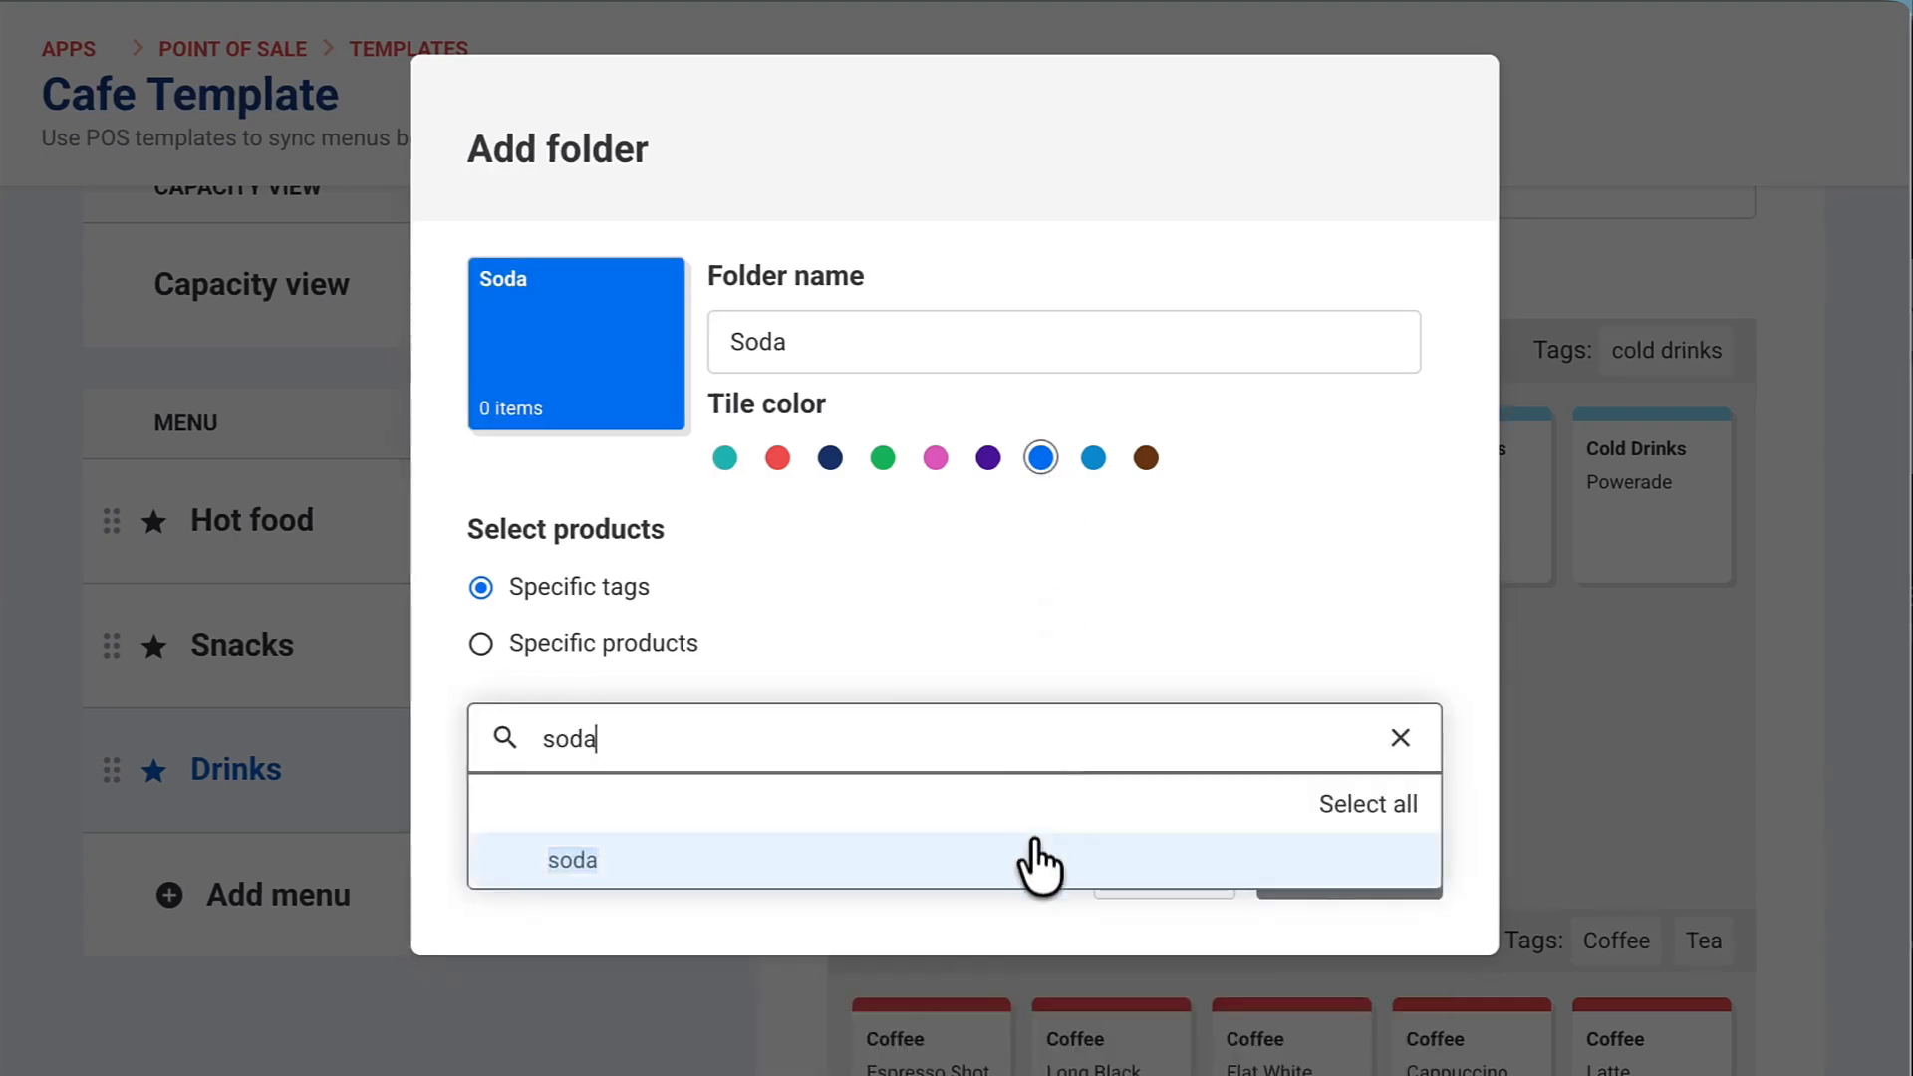
click(1038, 859)
scroll(1025, 876, down, 6)
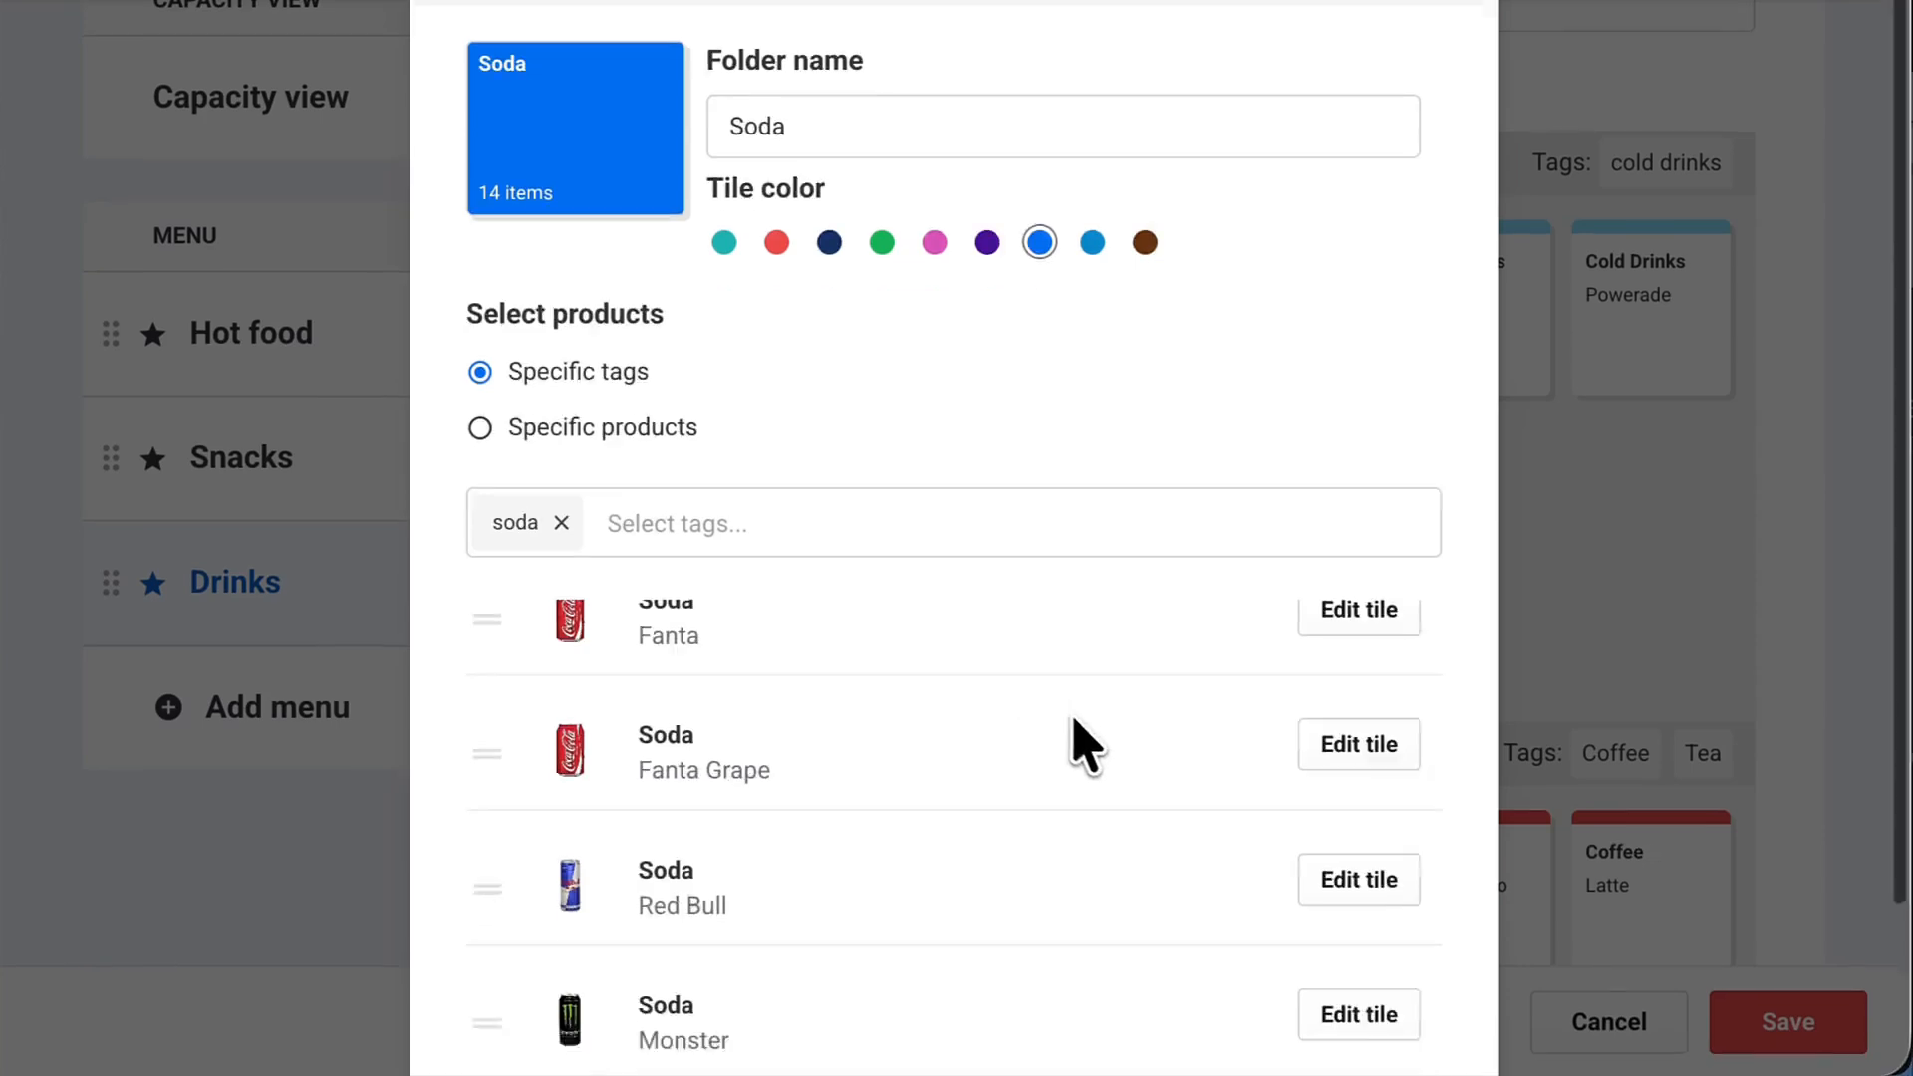
scroll(1086, 747, down, 2)
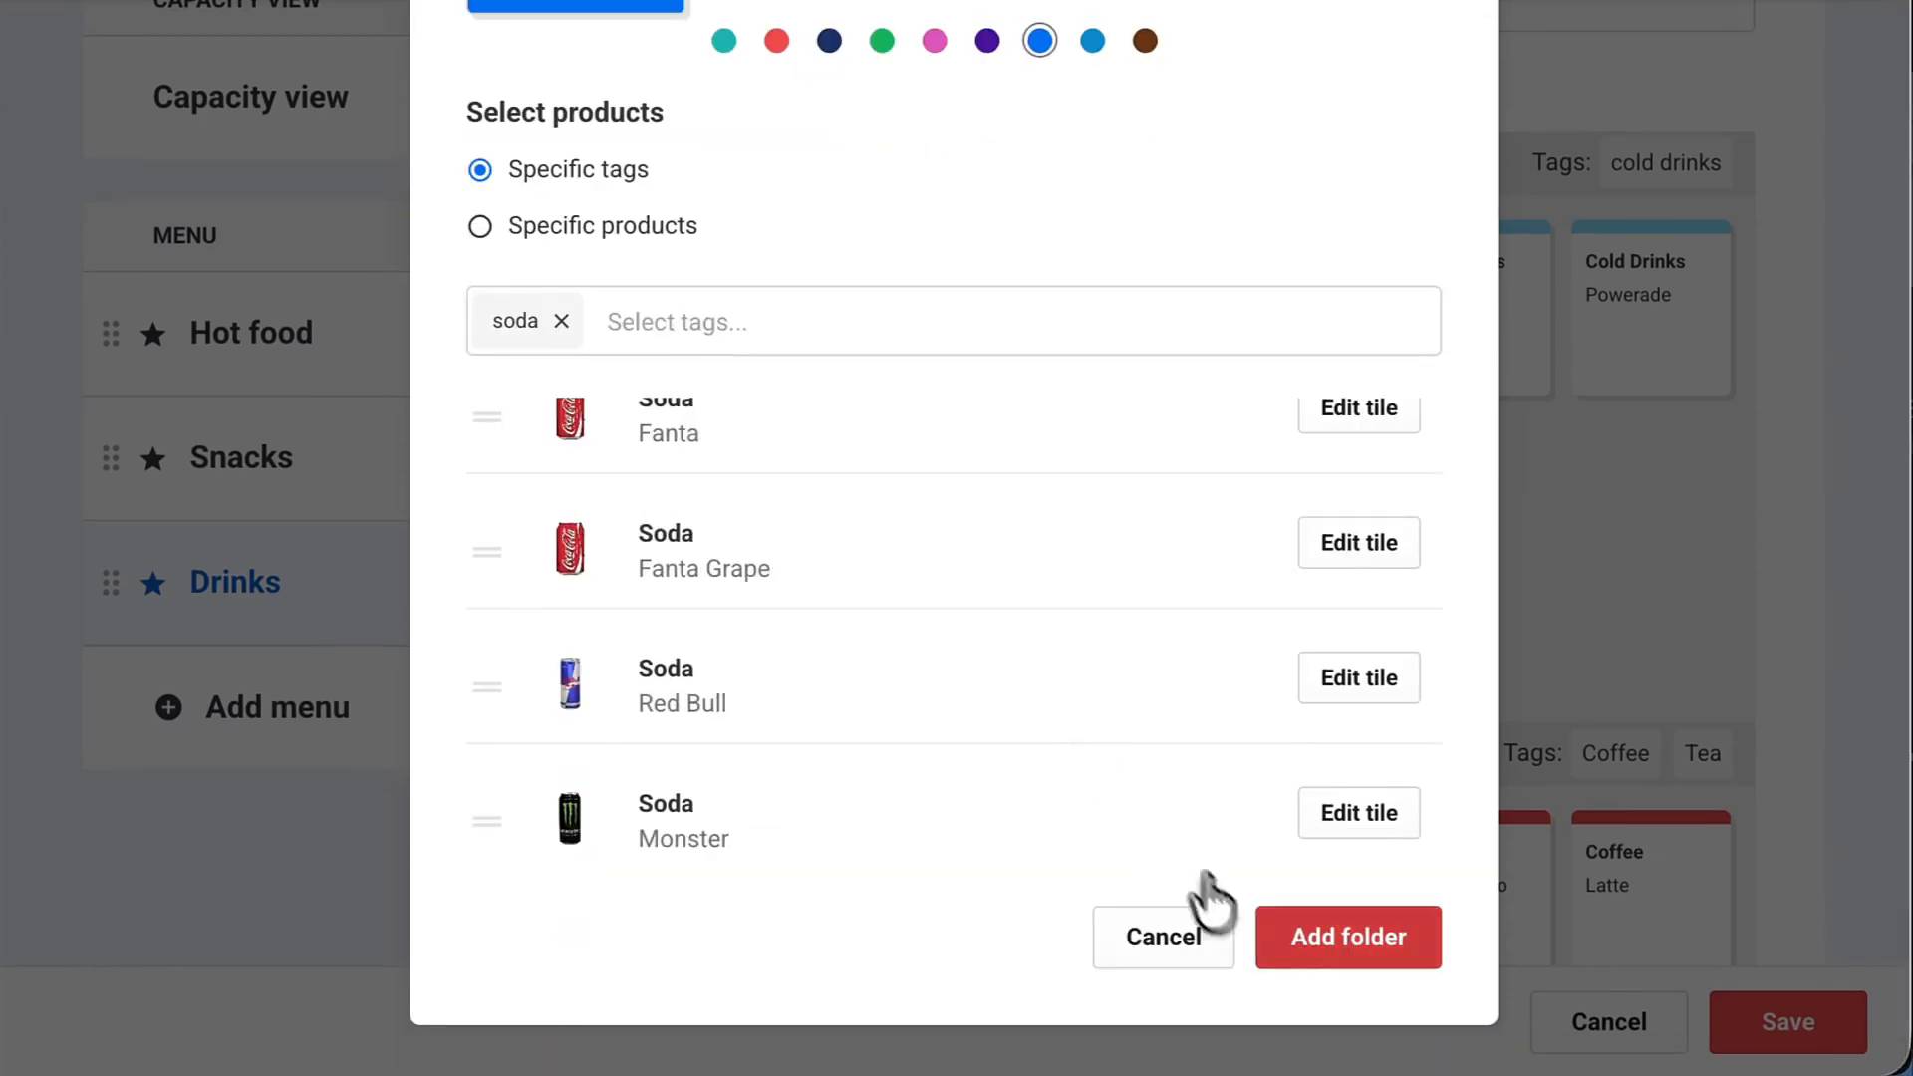
click(1301, 956)
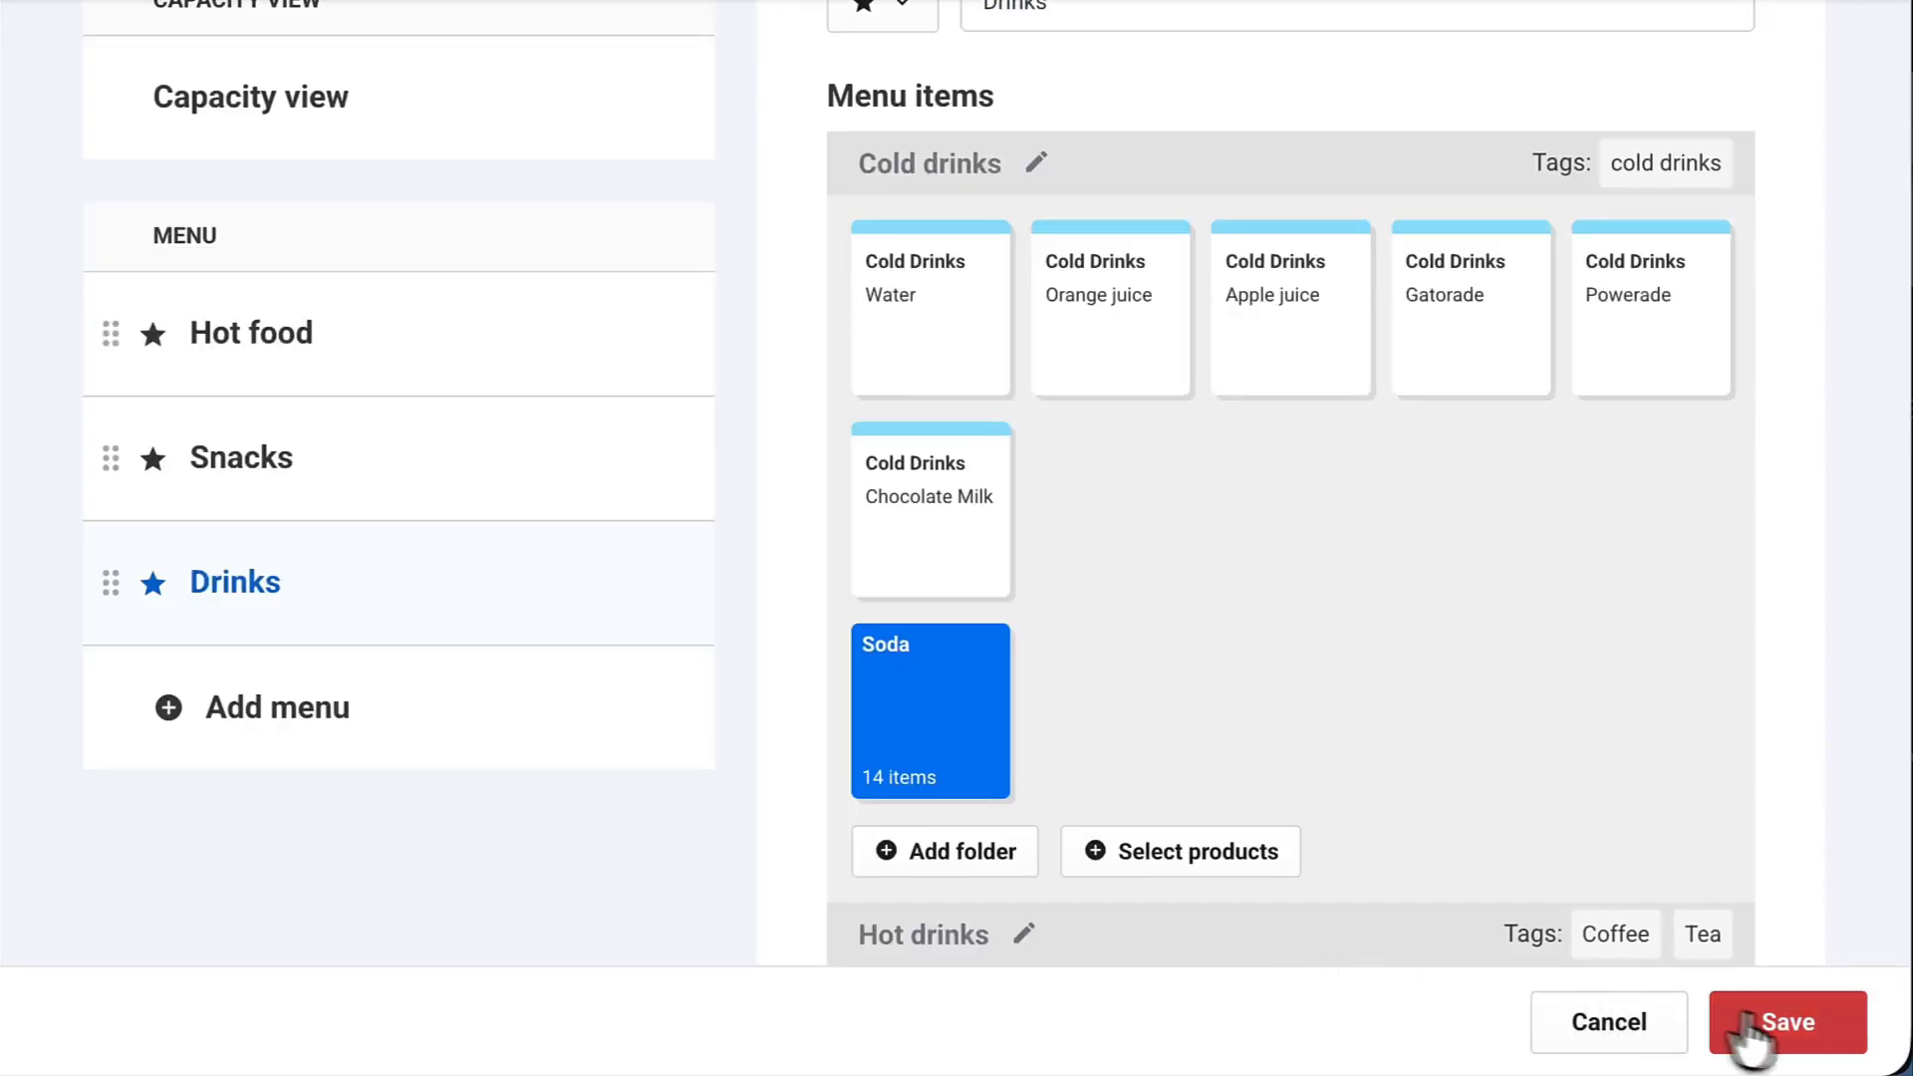
click(1828, 1043)
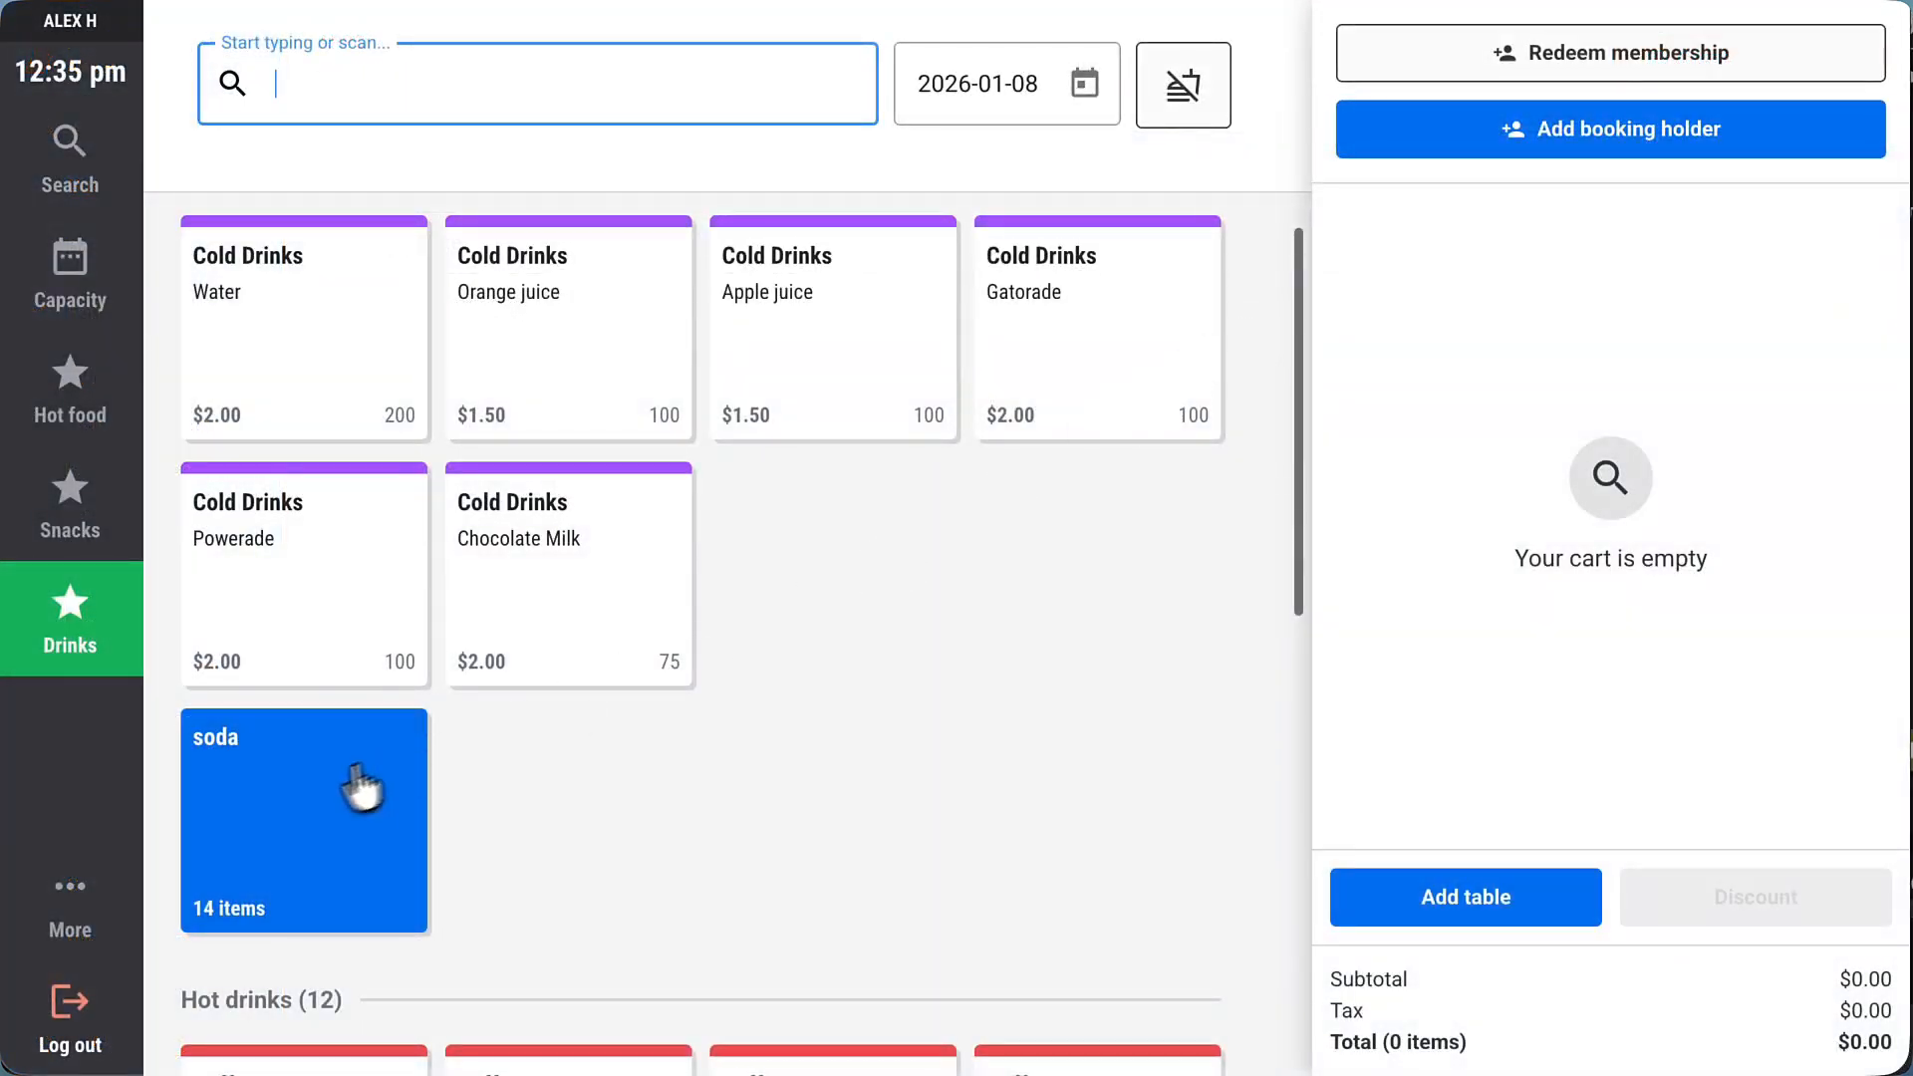
Switch to the POS, open the soda folder in the Drinks menu to view its items, and close it.
click(305, 792)
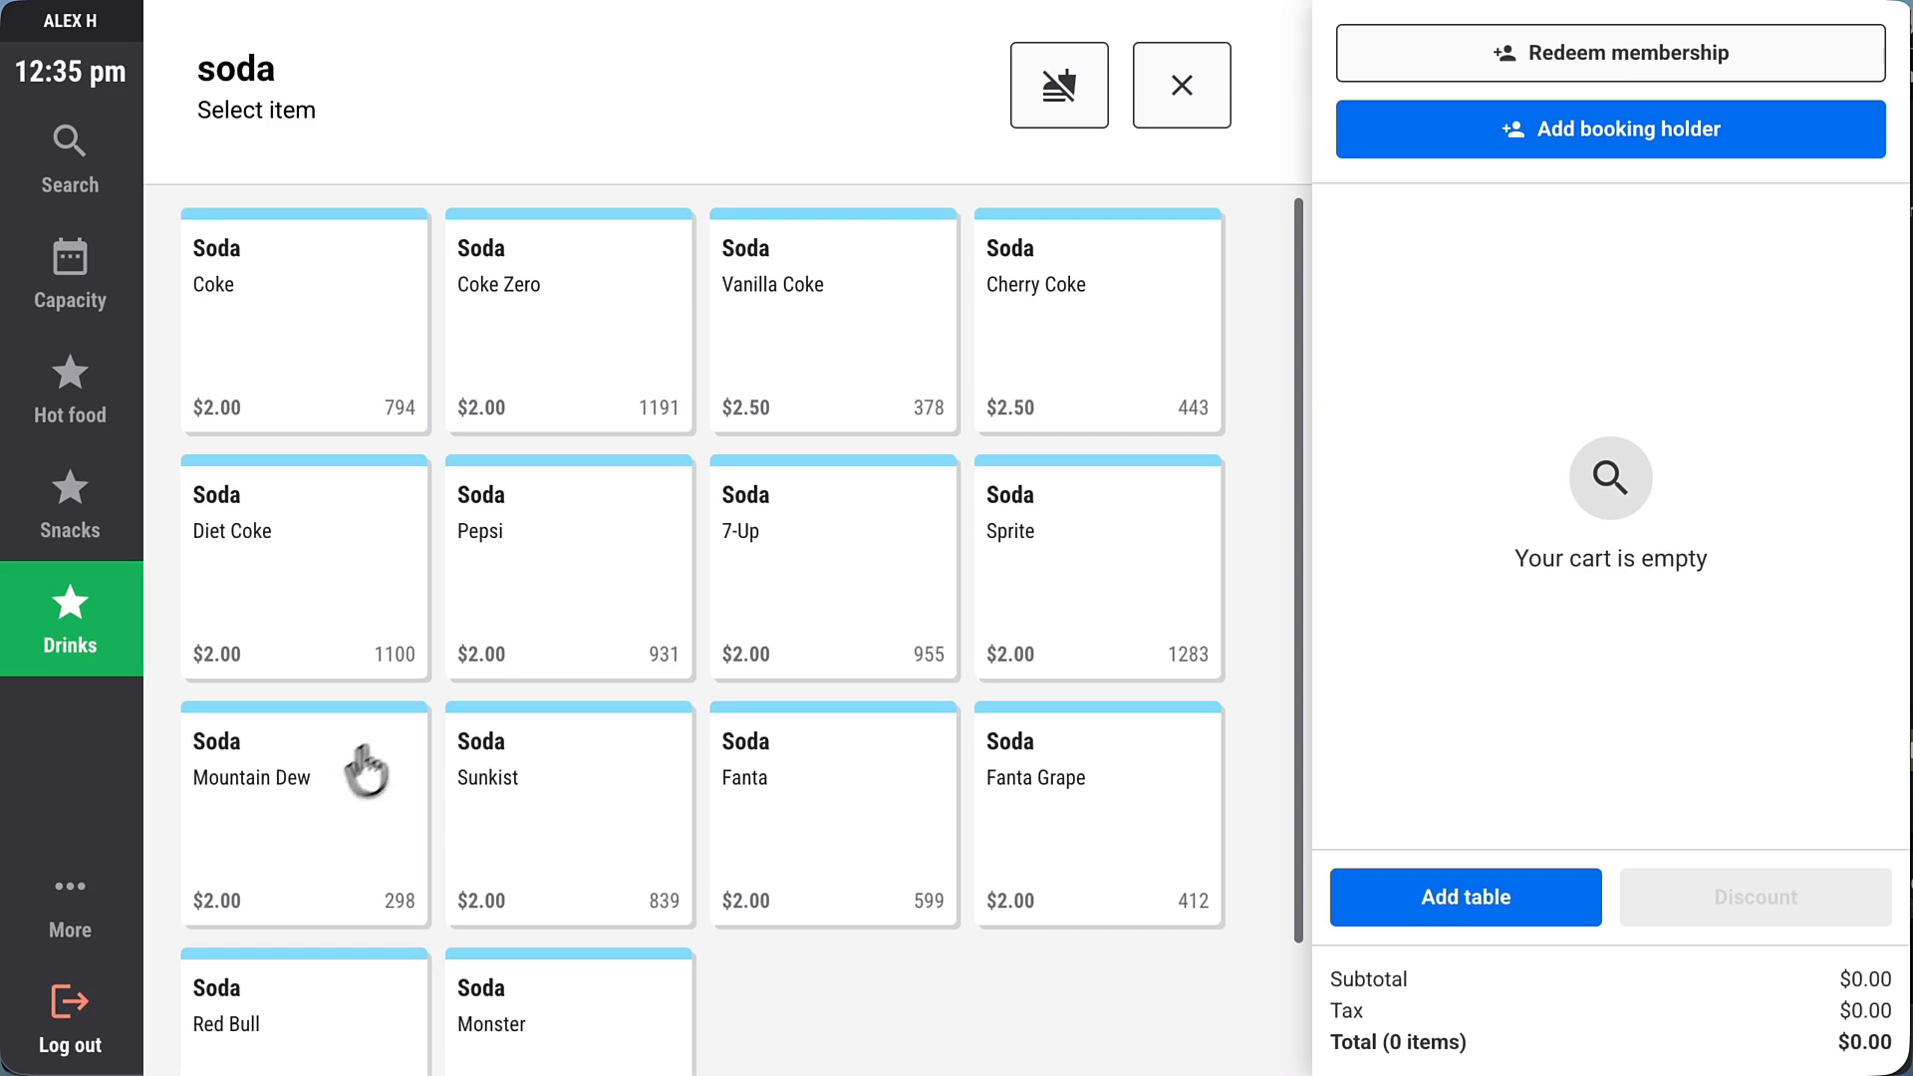
click(1182, 127)
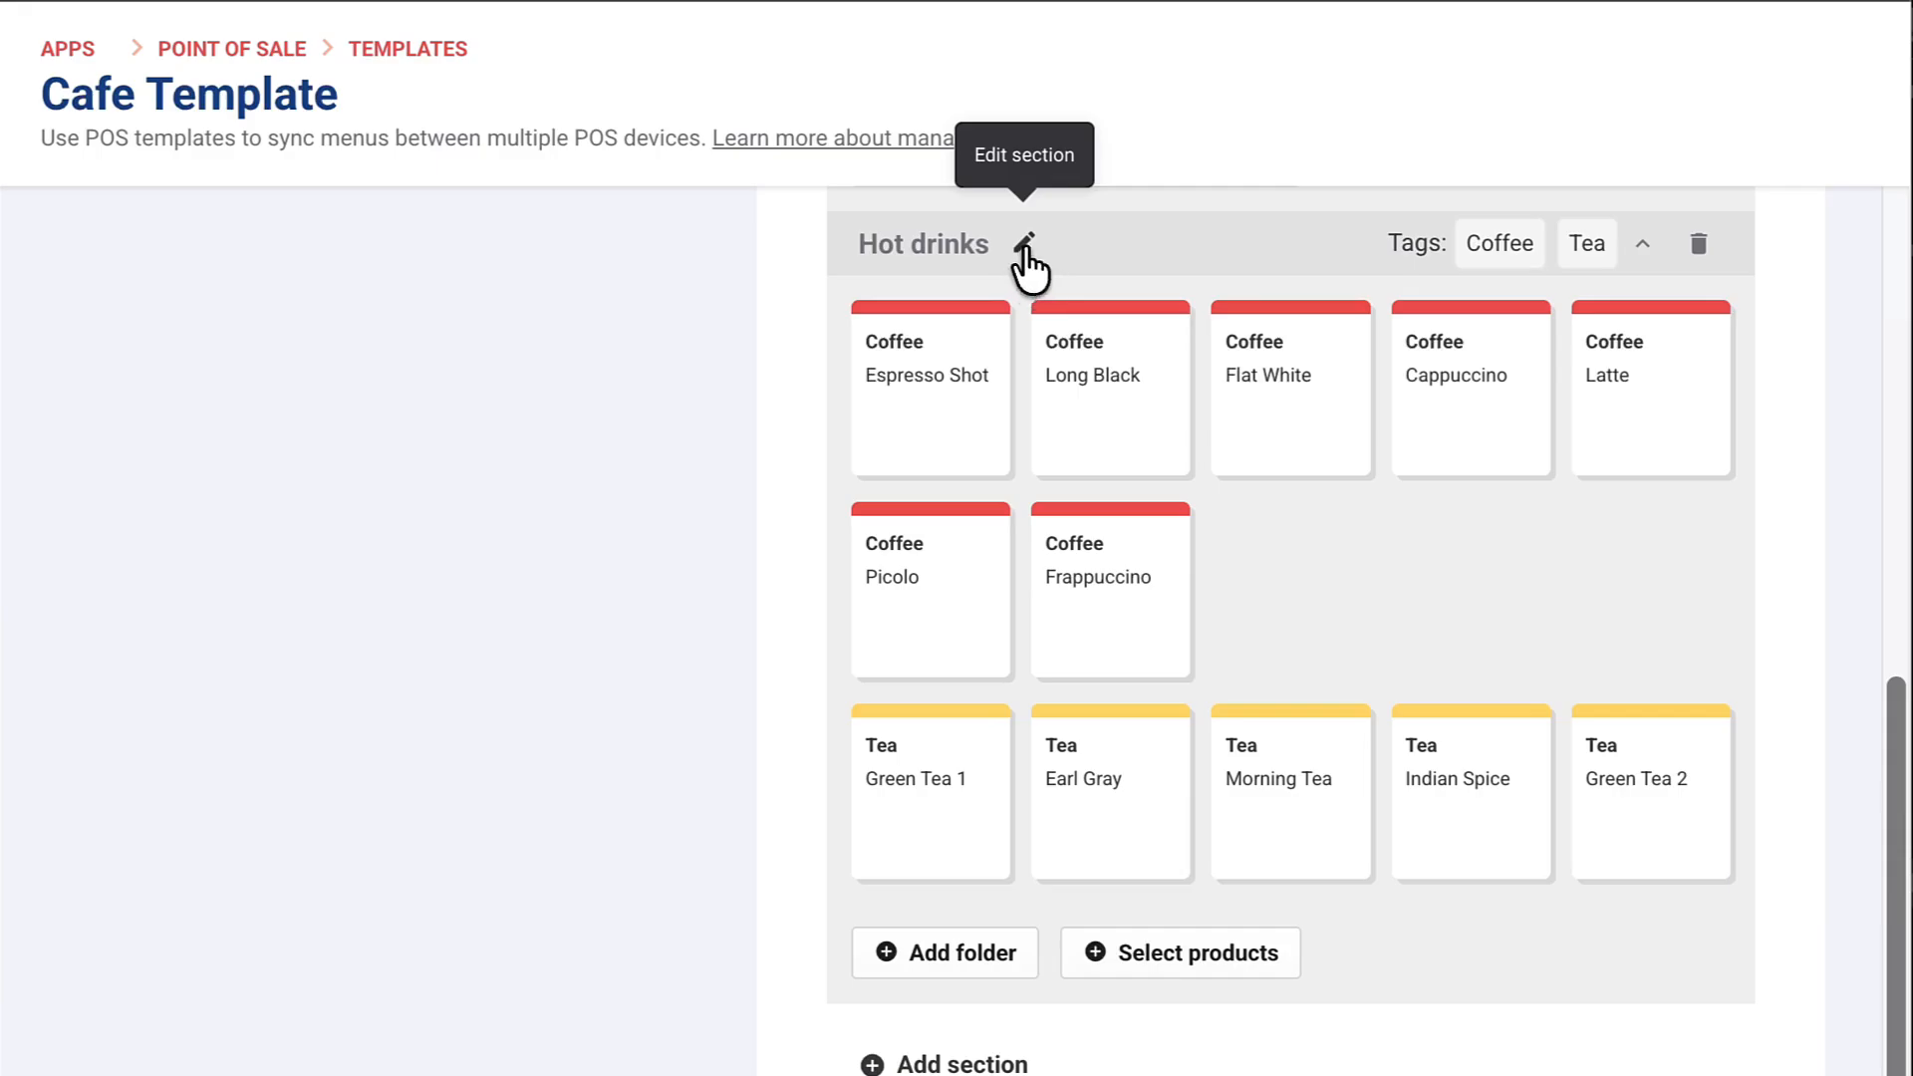
In the Cafe Template, set the Hot drinks section's tile arrangement to Wrap tiles.
click(1025, 243)
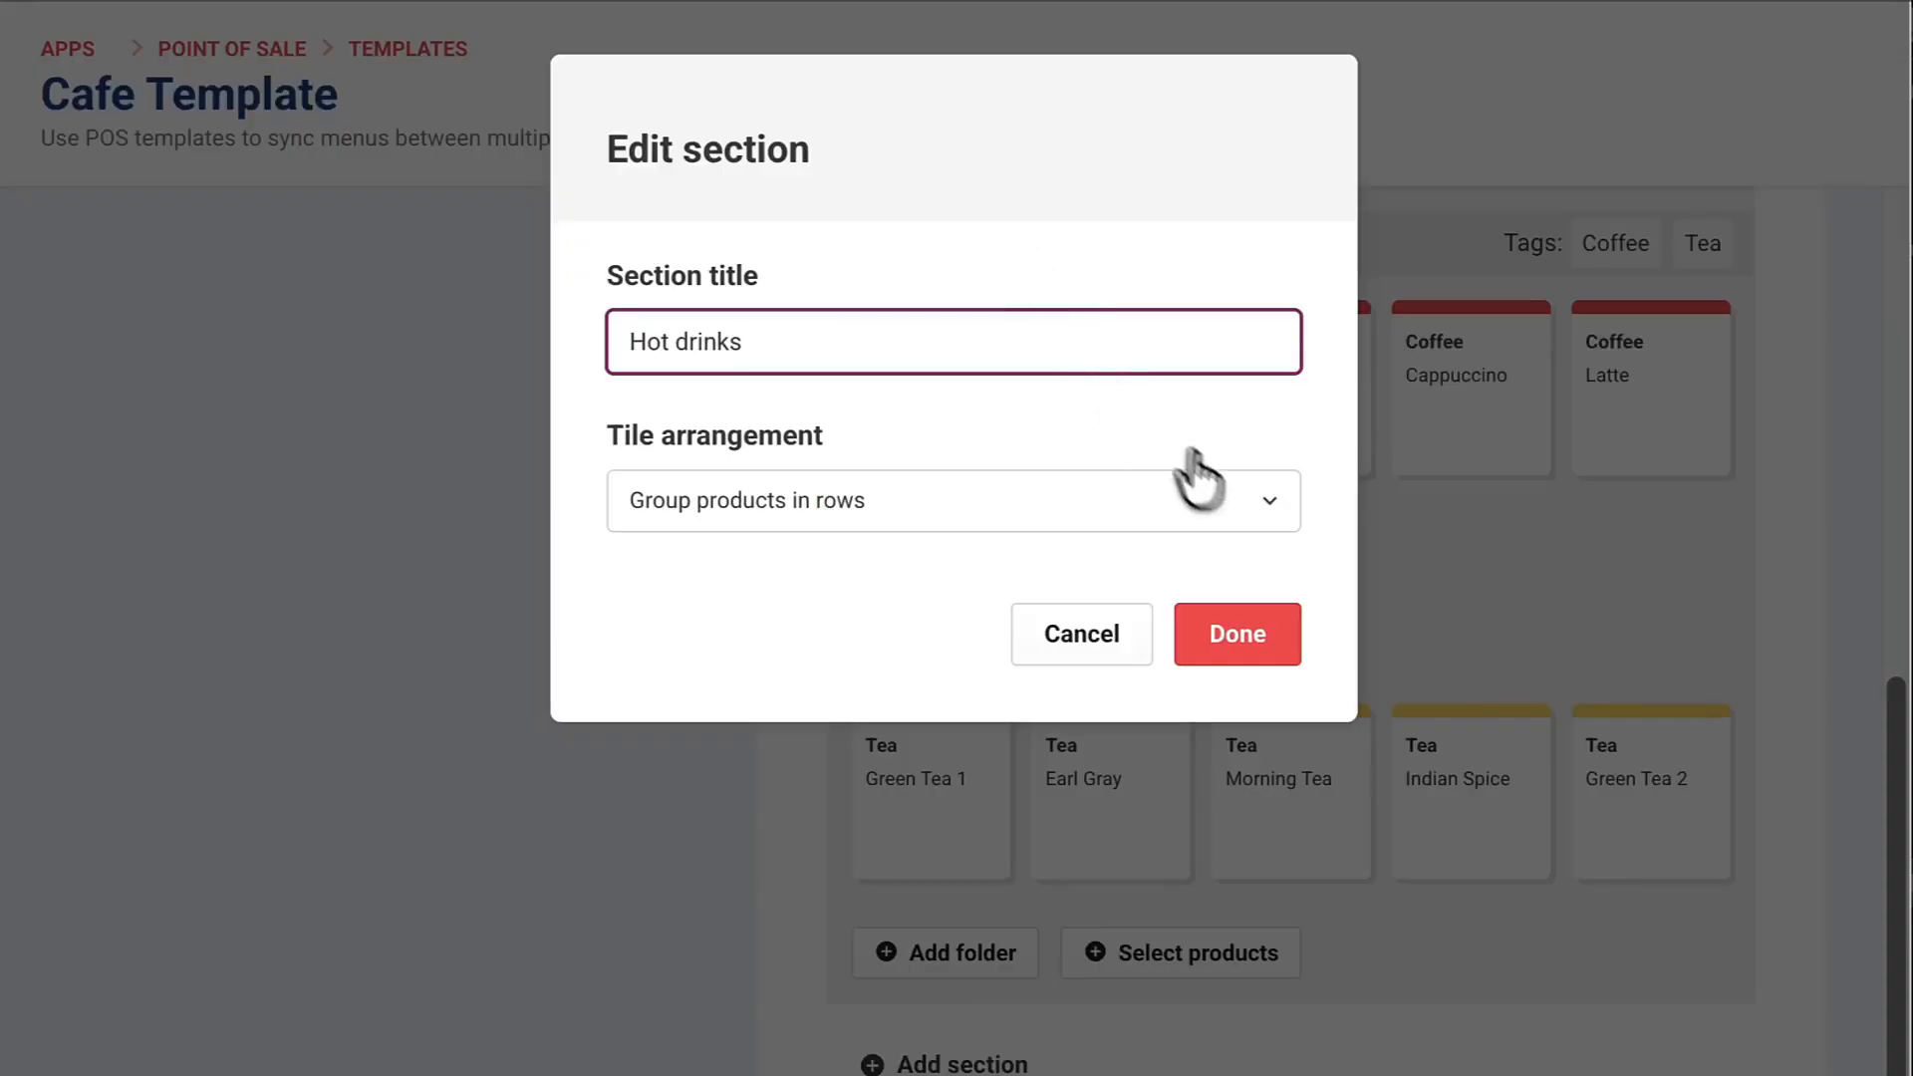
click(1266, 503)
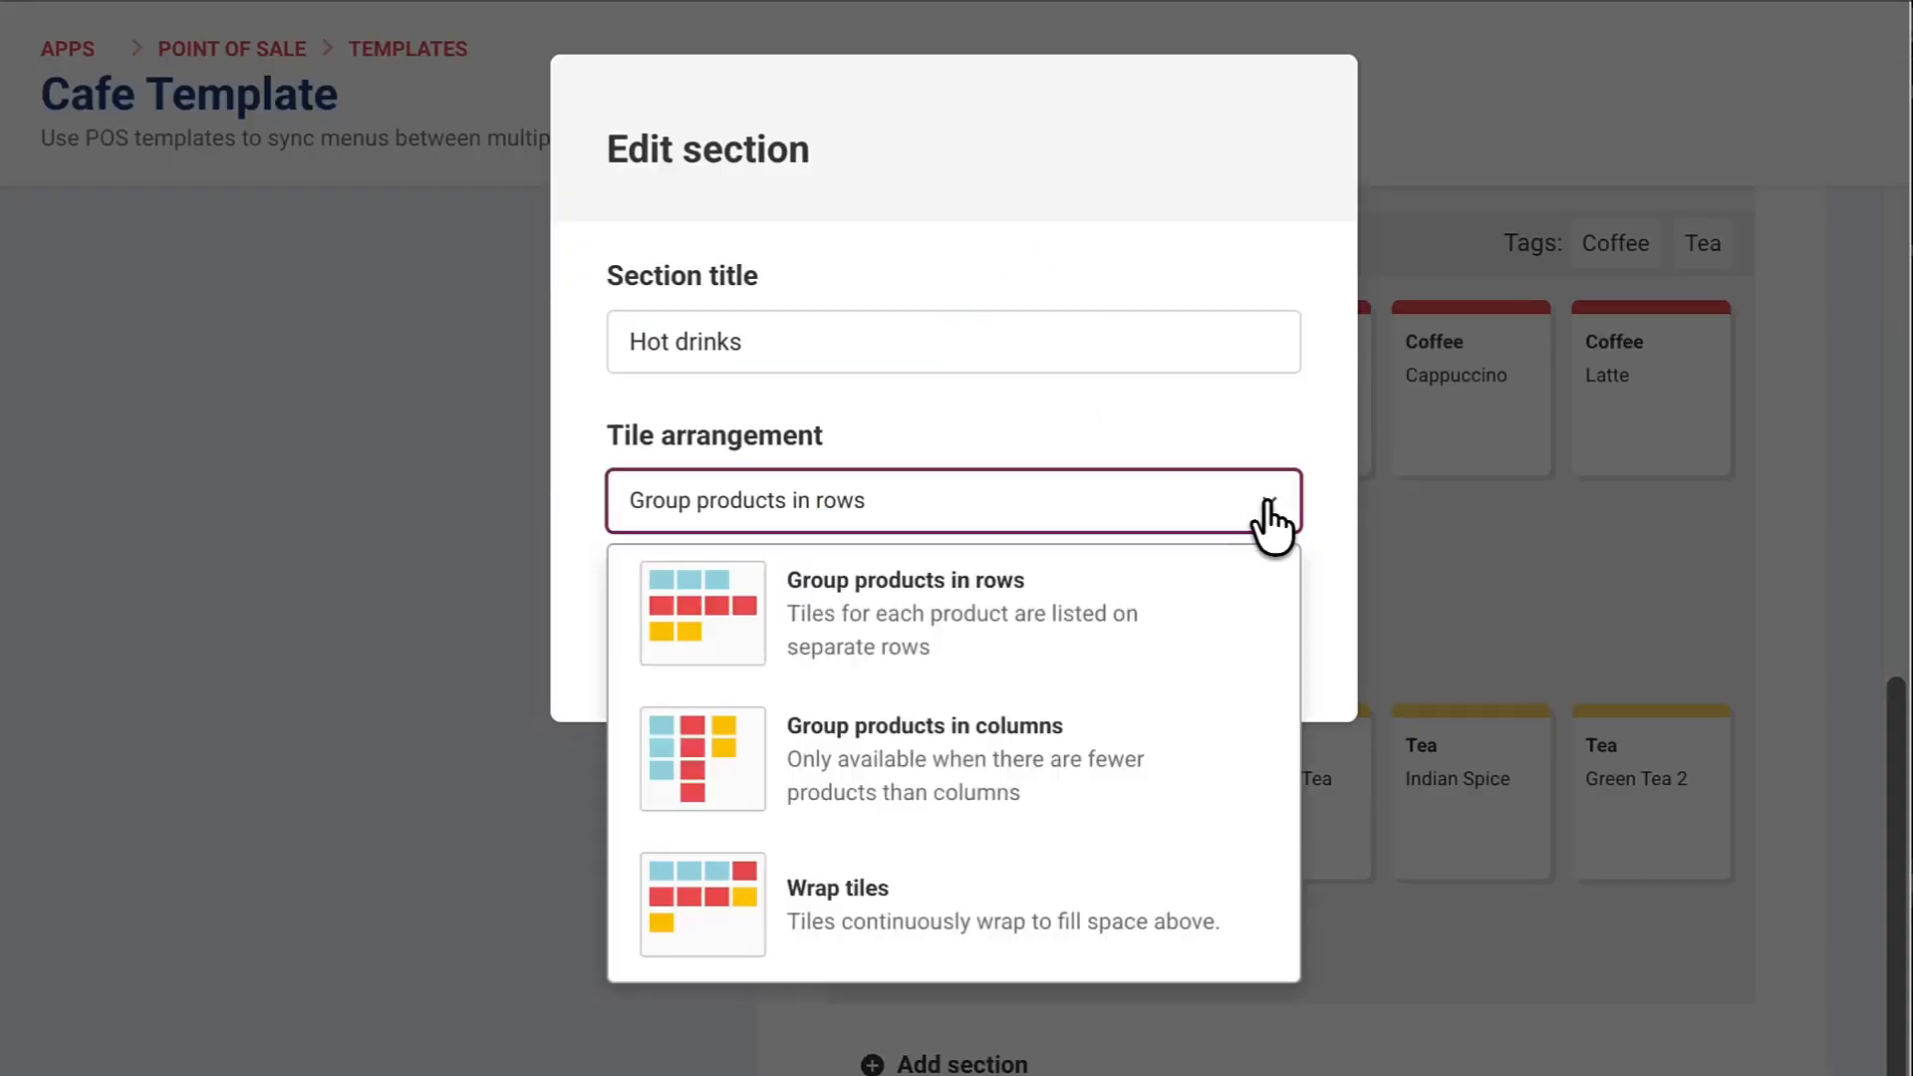
click(1203, 623)
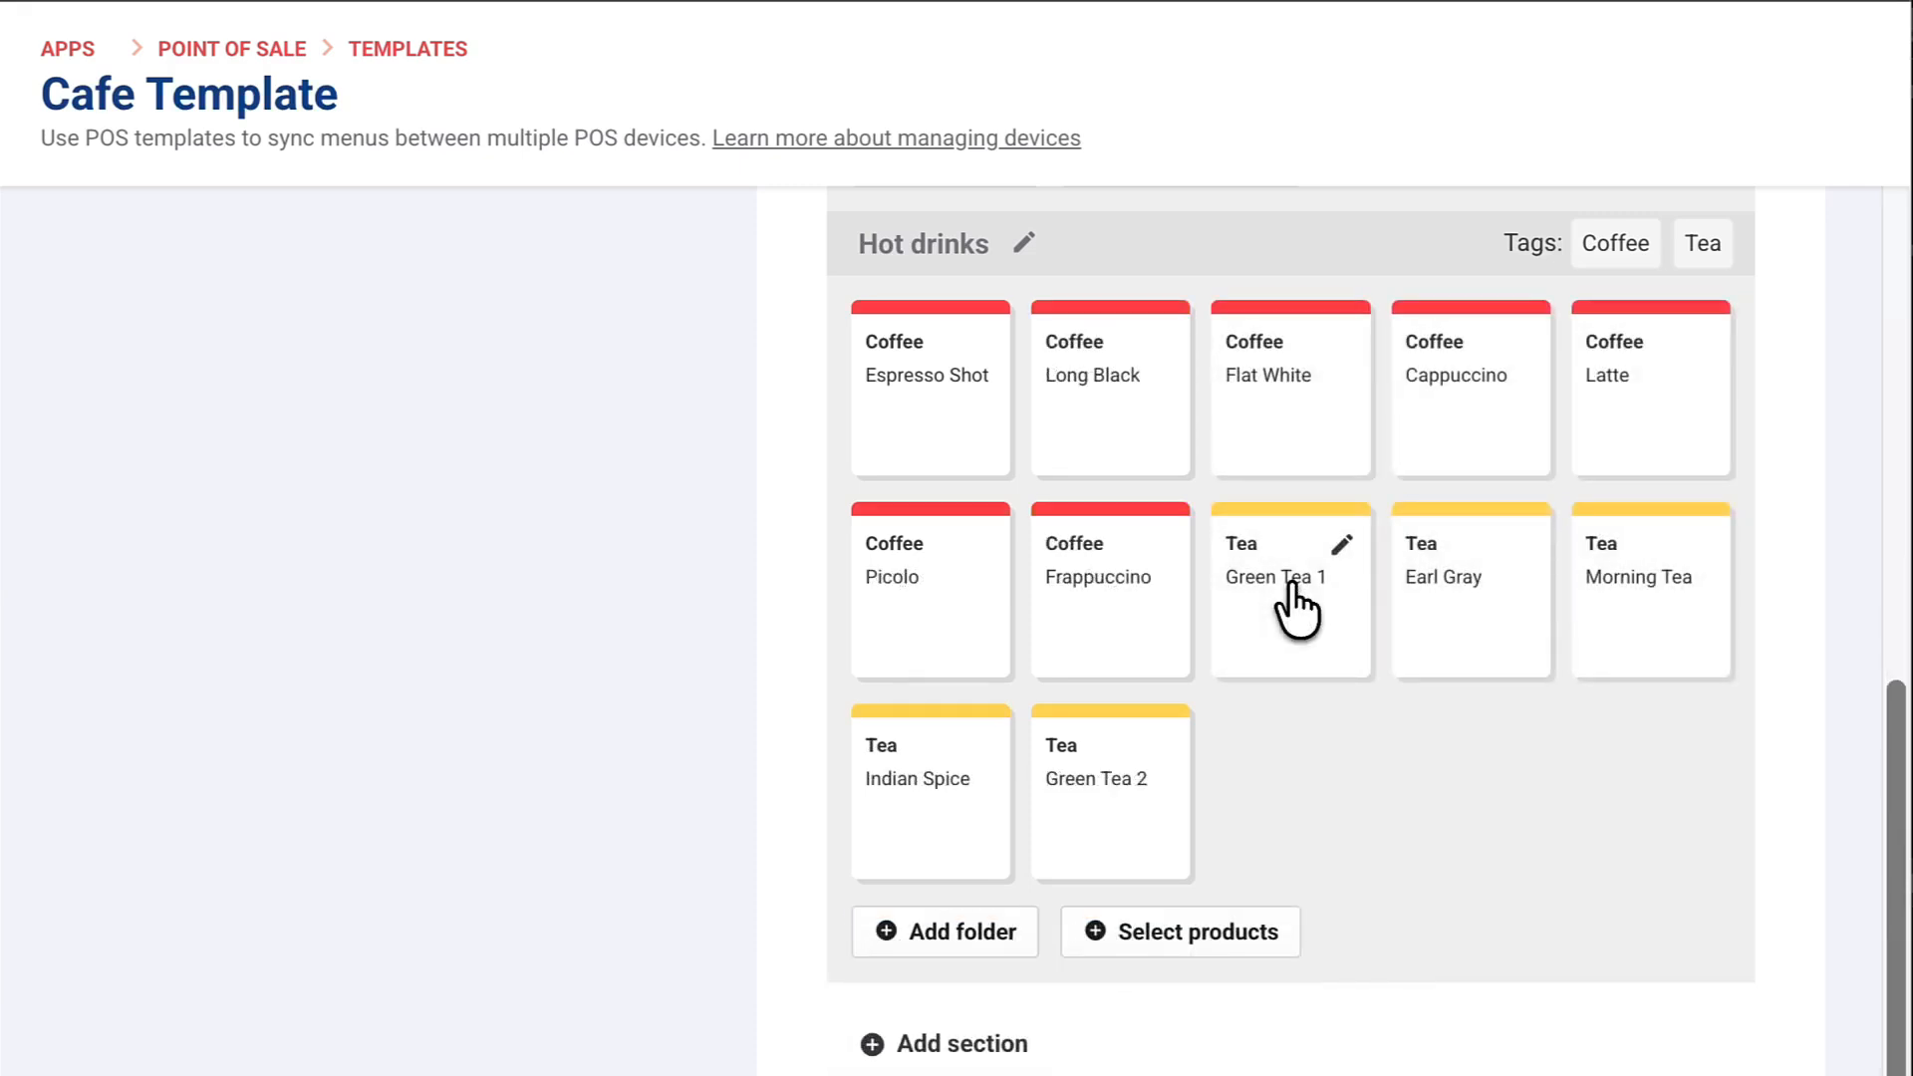
In the Hot food menu, make the Cheeseburger tile use its image and update the style to all Hamburgers variants.
scroll(1295, 608, up, 10)
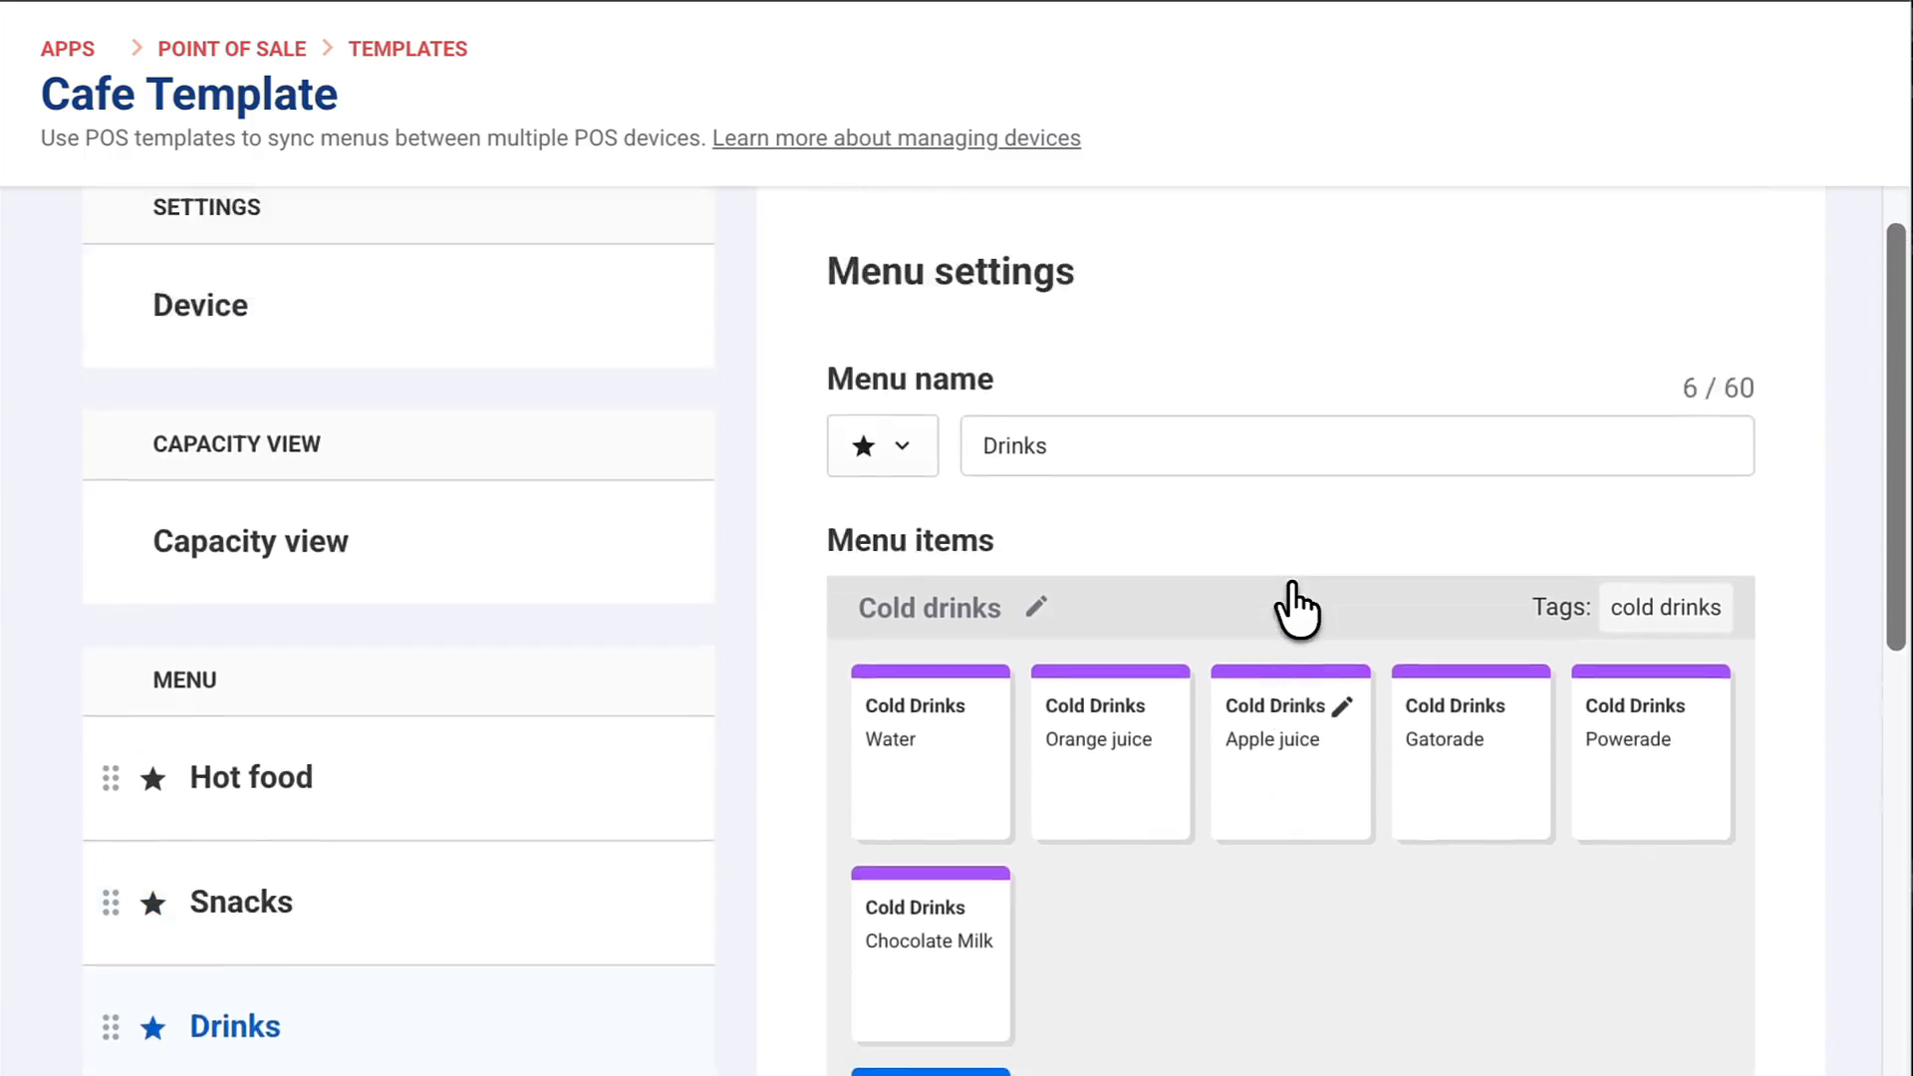
scroll(1296, 608, up, 1)
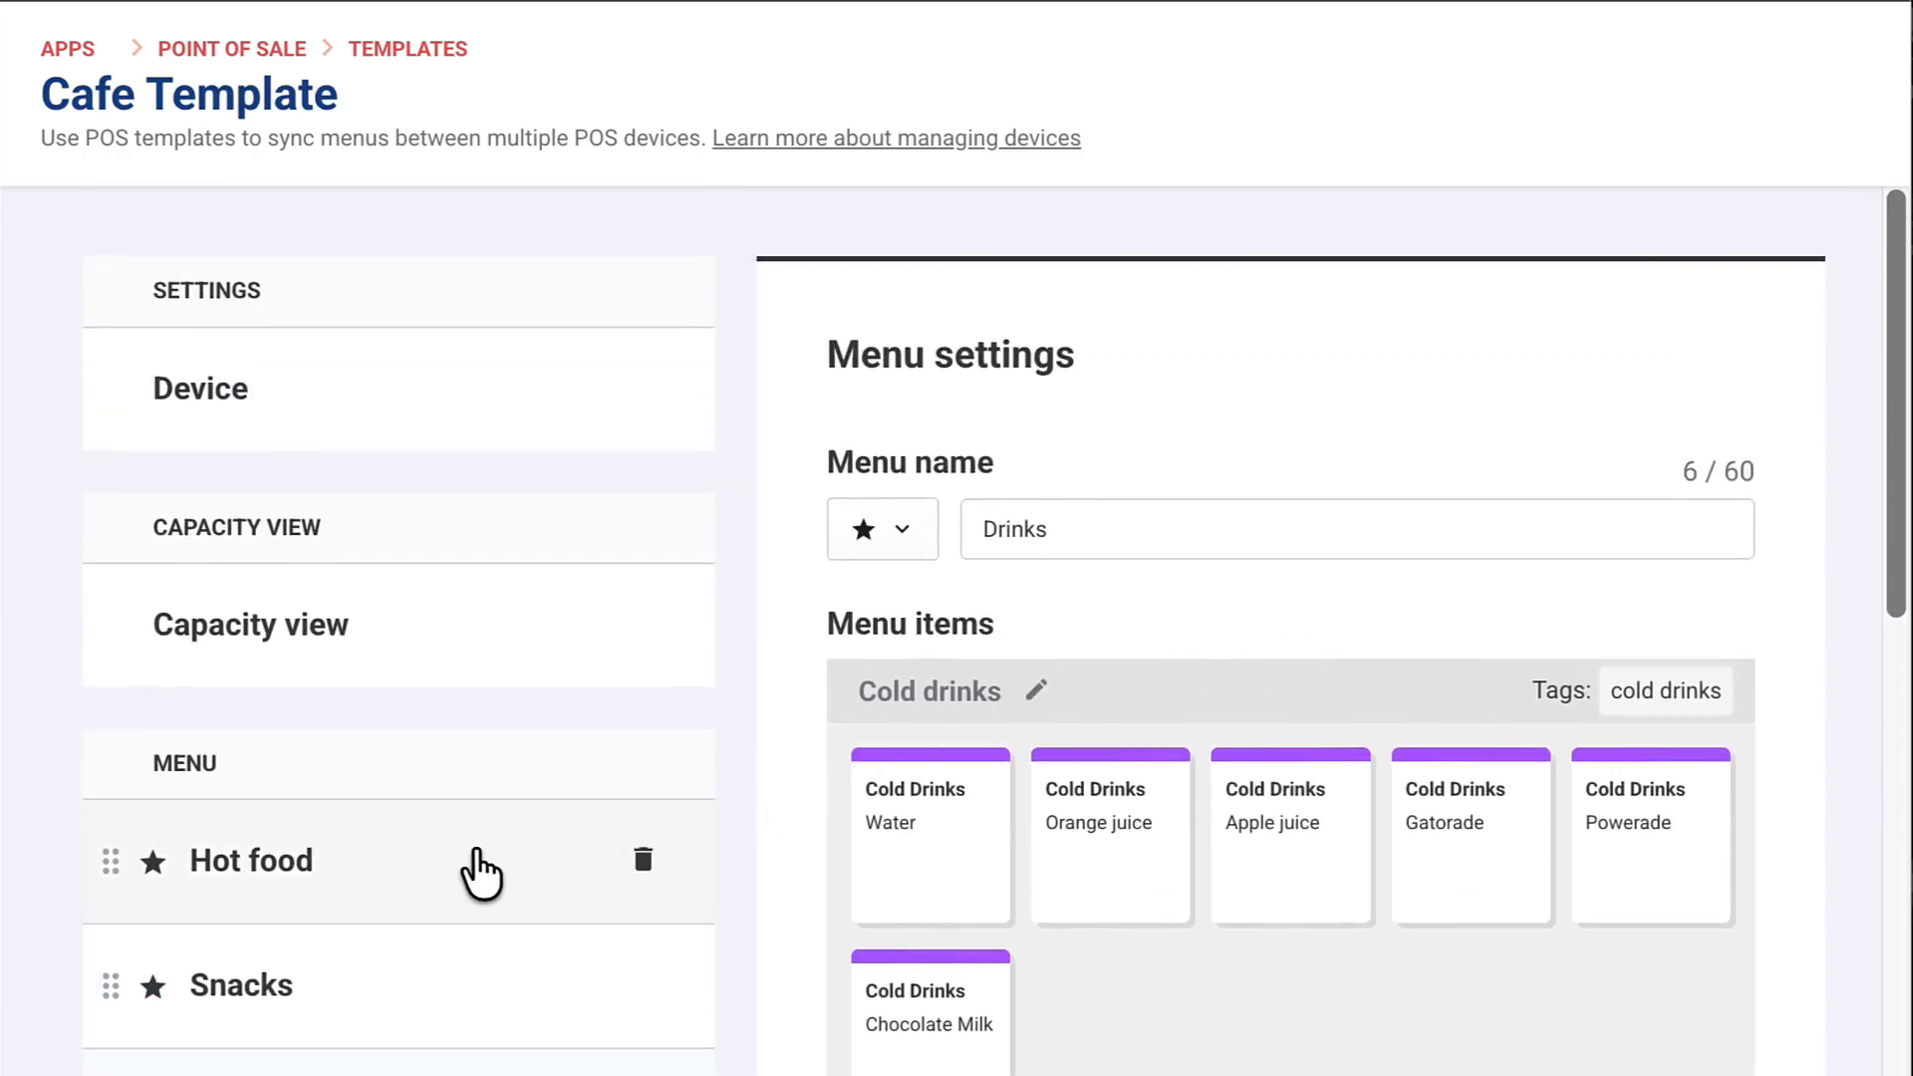
click(479, 871)
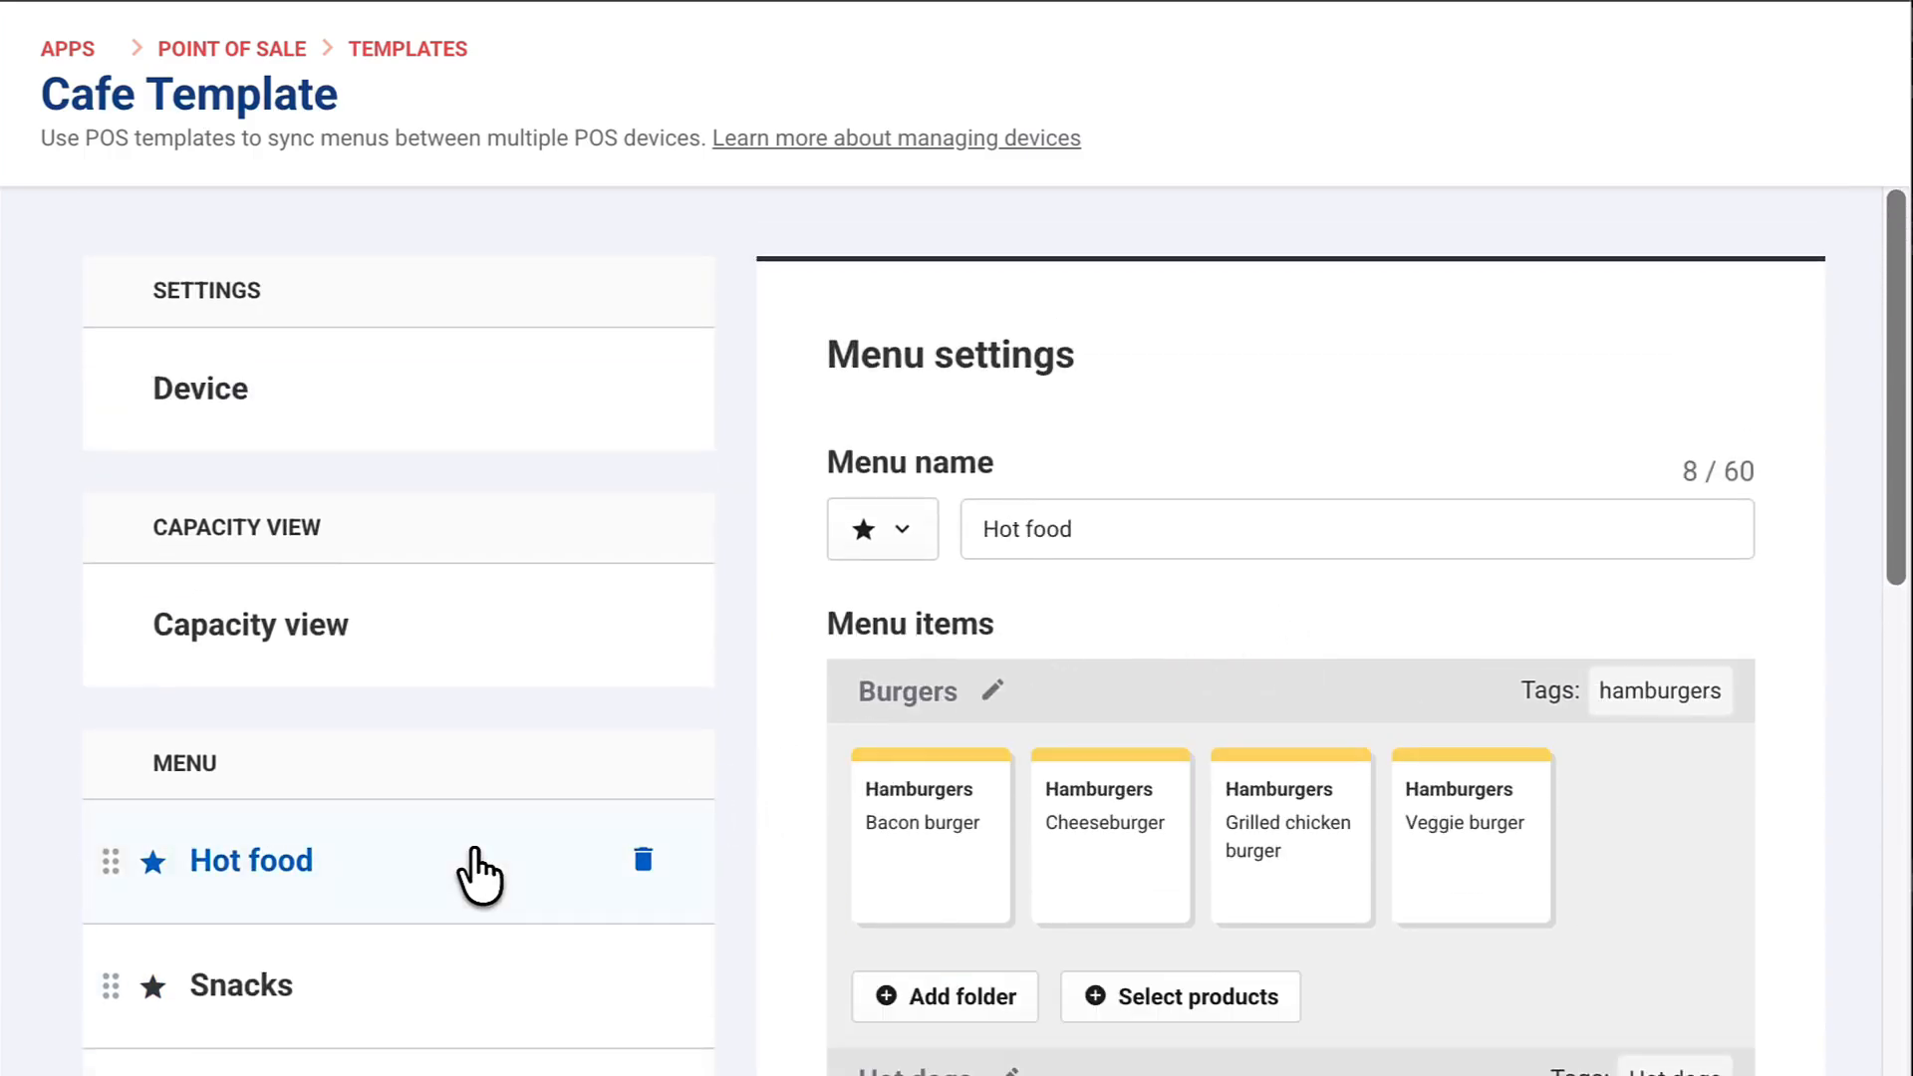
click(1095, 865)
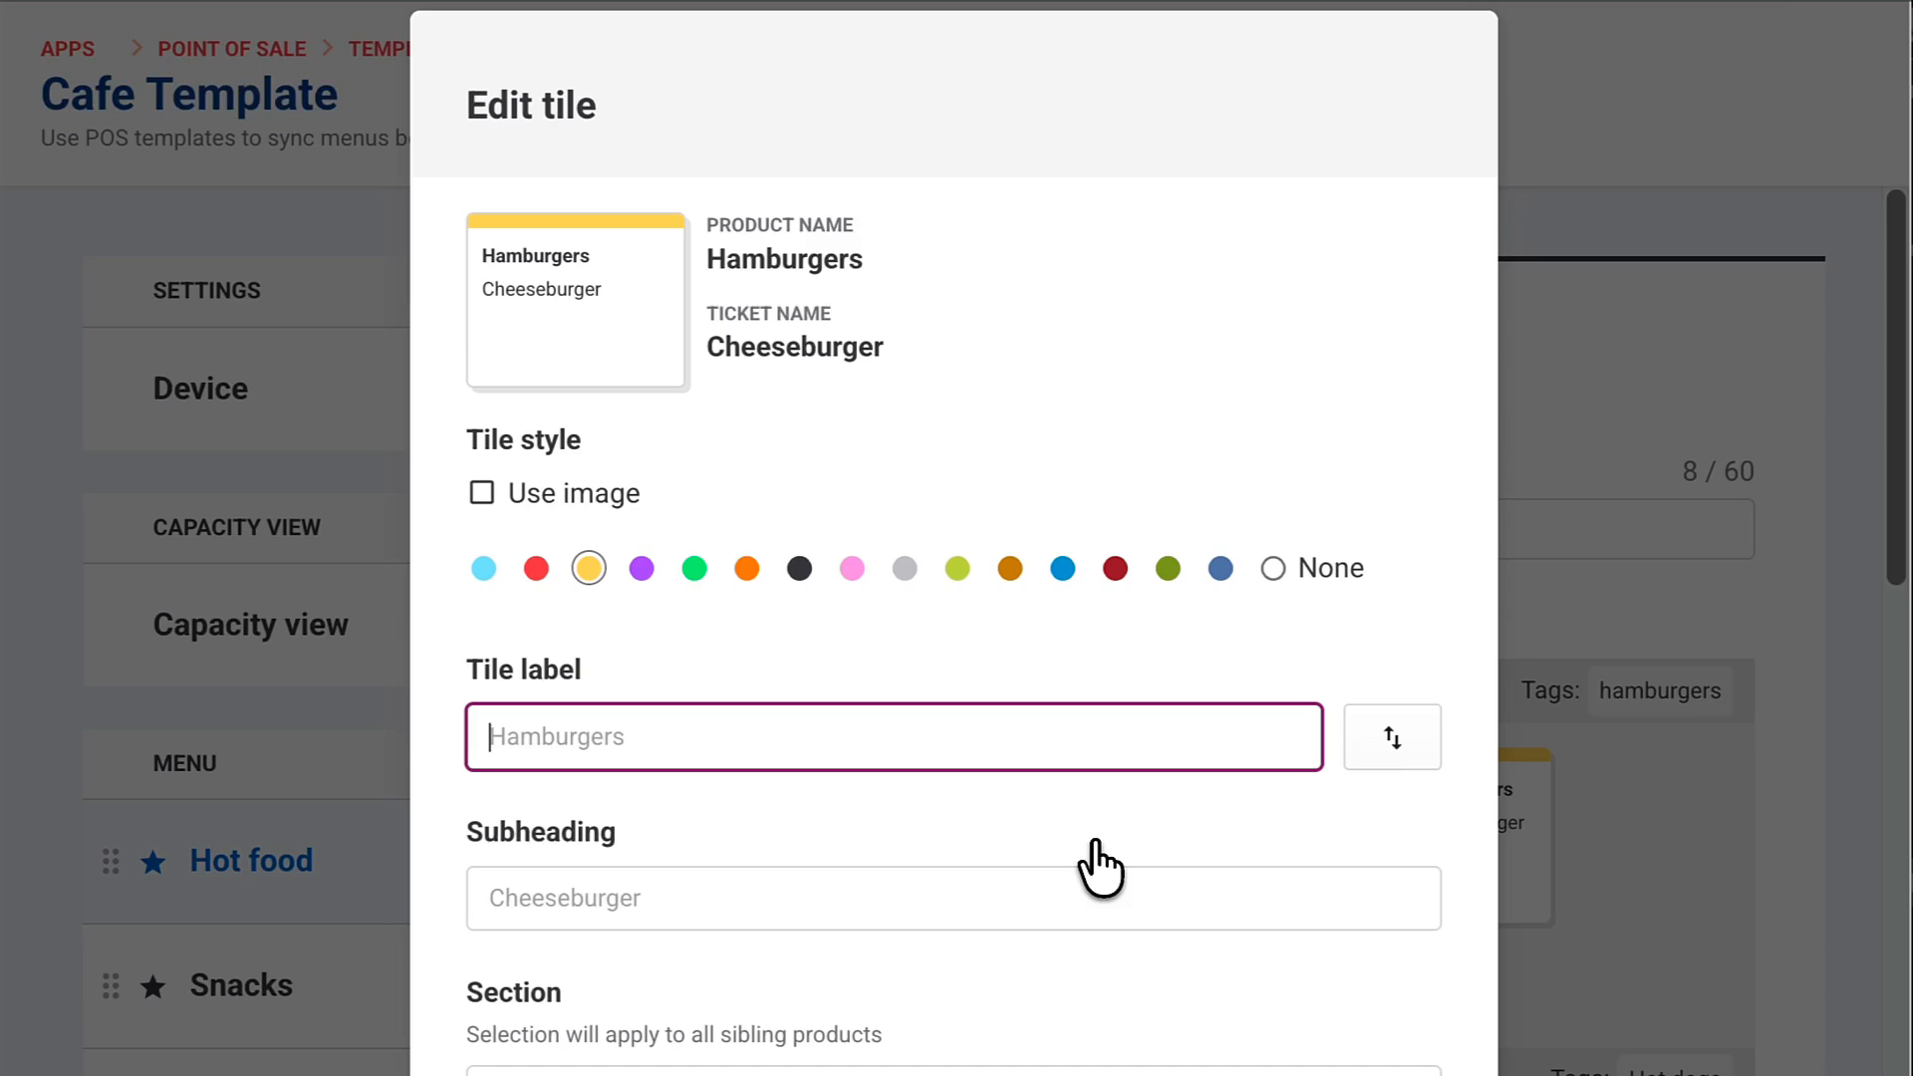
click(483, 495)
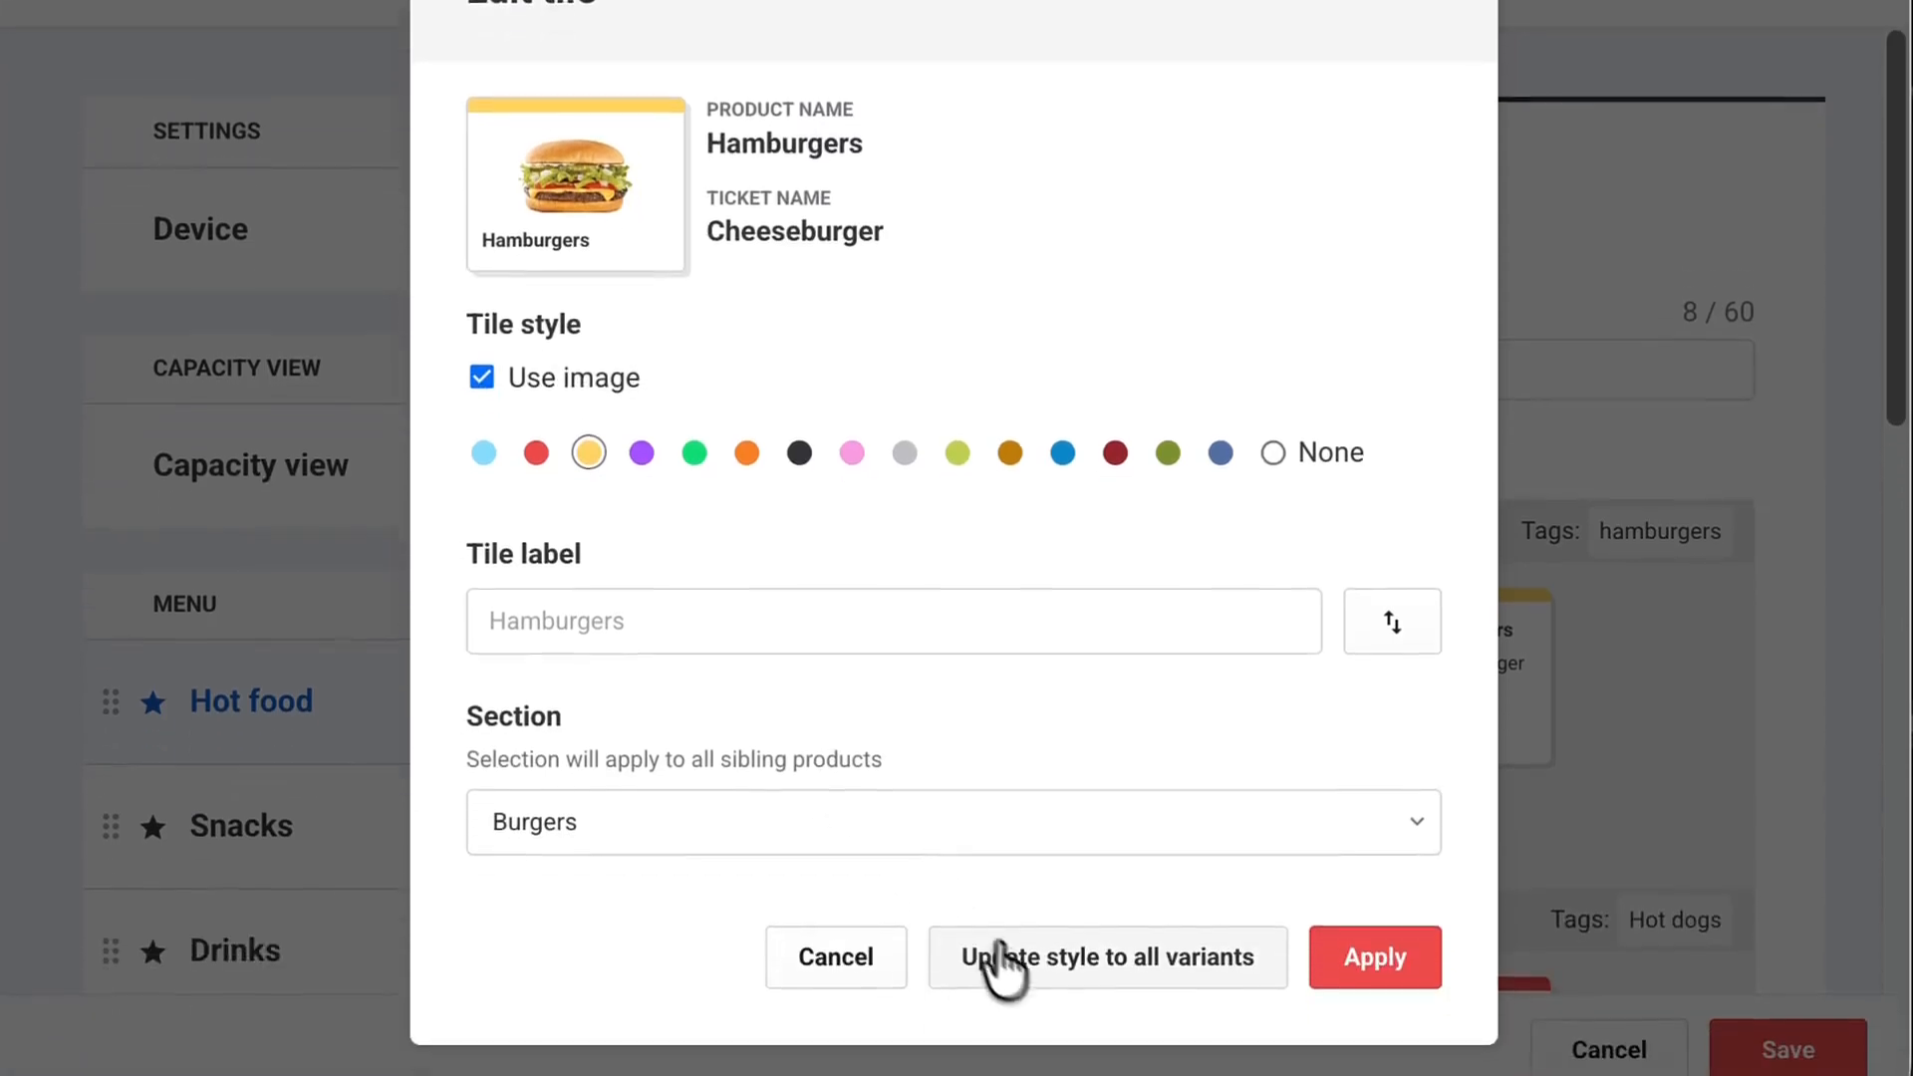
click(1043, 961)
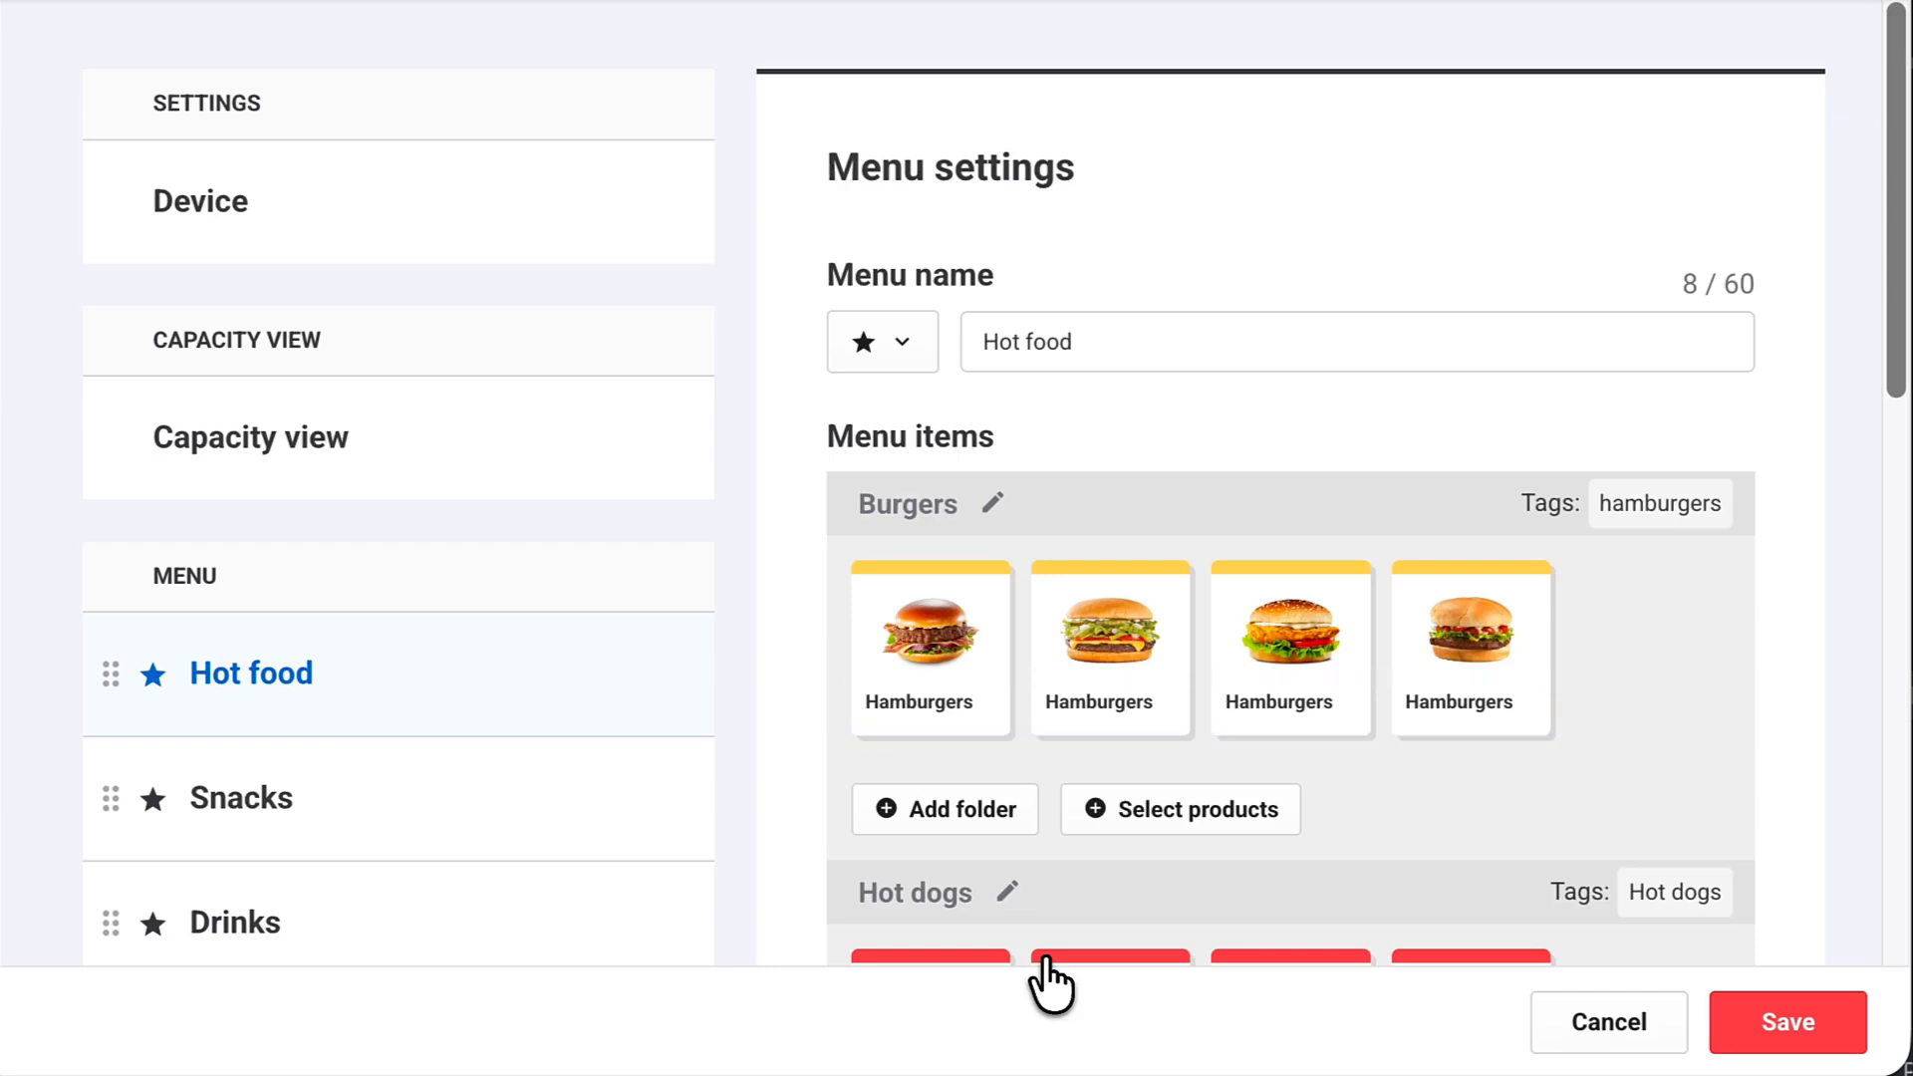
Copy the ticket name Cheeseburger into the Cheeseburger tile's label, apply it and save the template.
mouse_move(1076, 747)
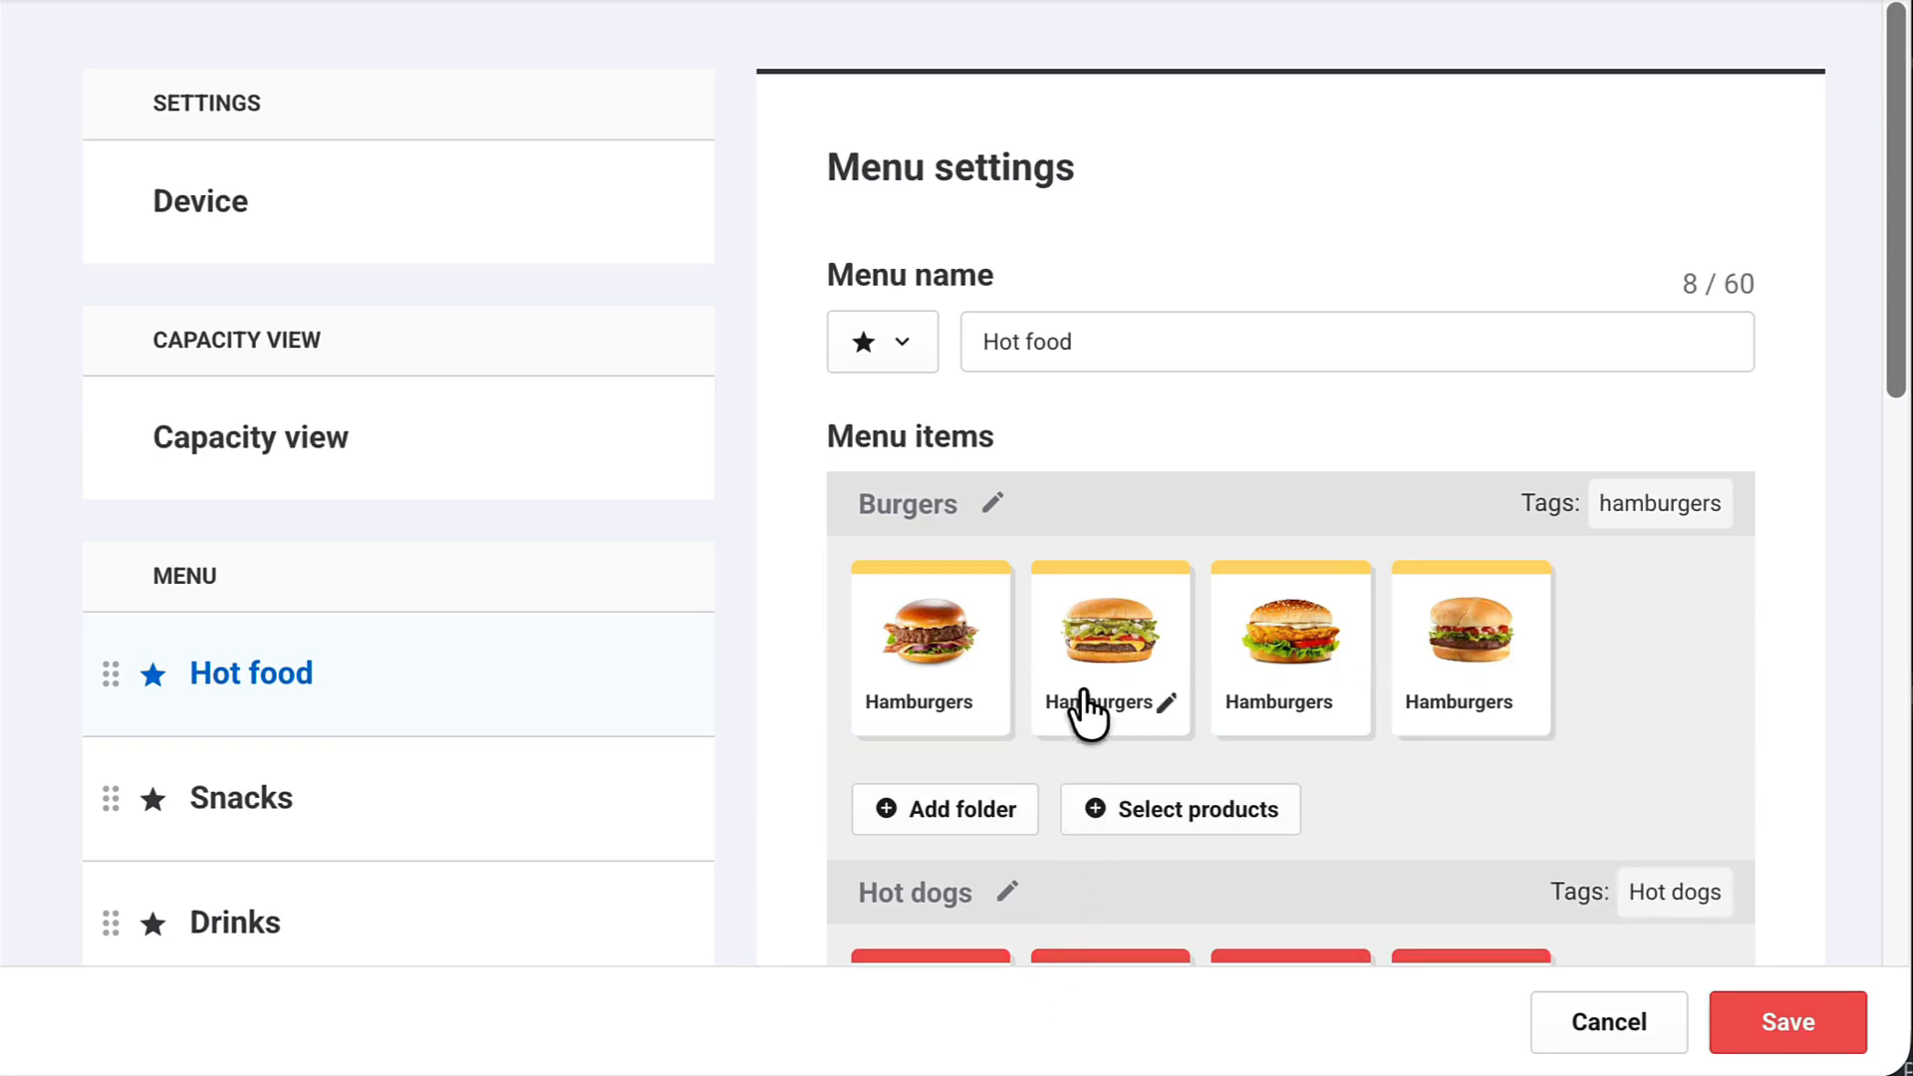
click(1089, 713)
drag(884, 204, 711, 210)
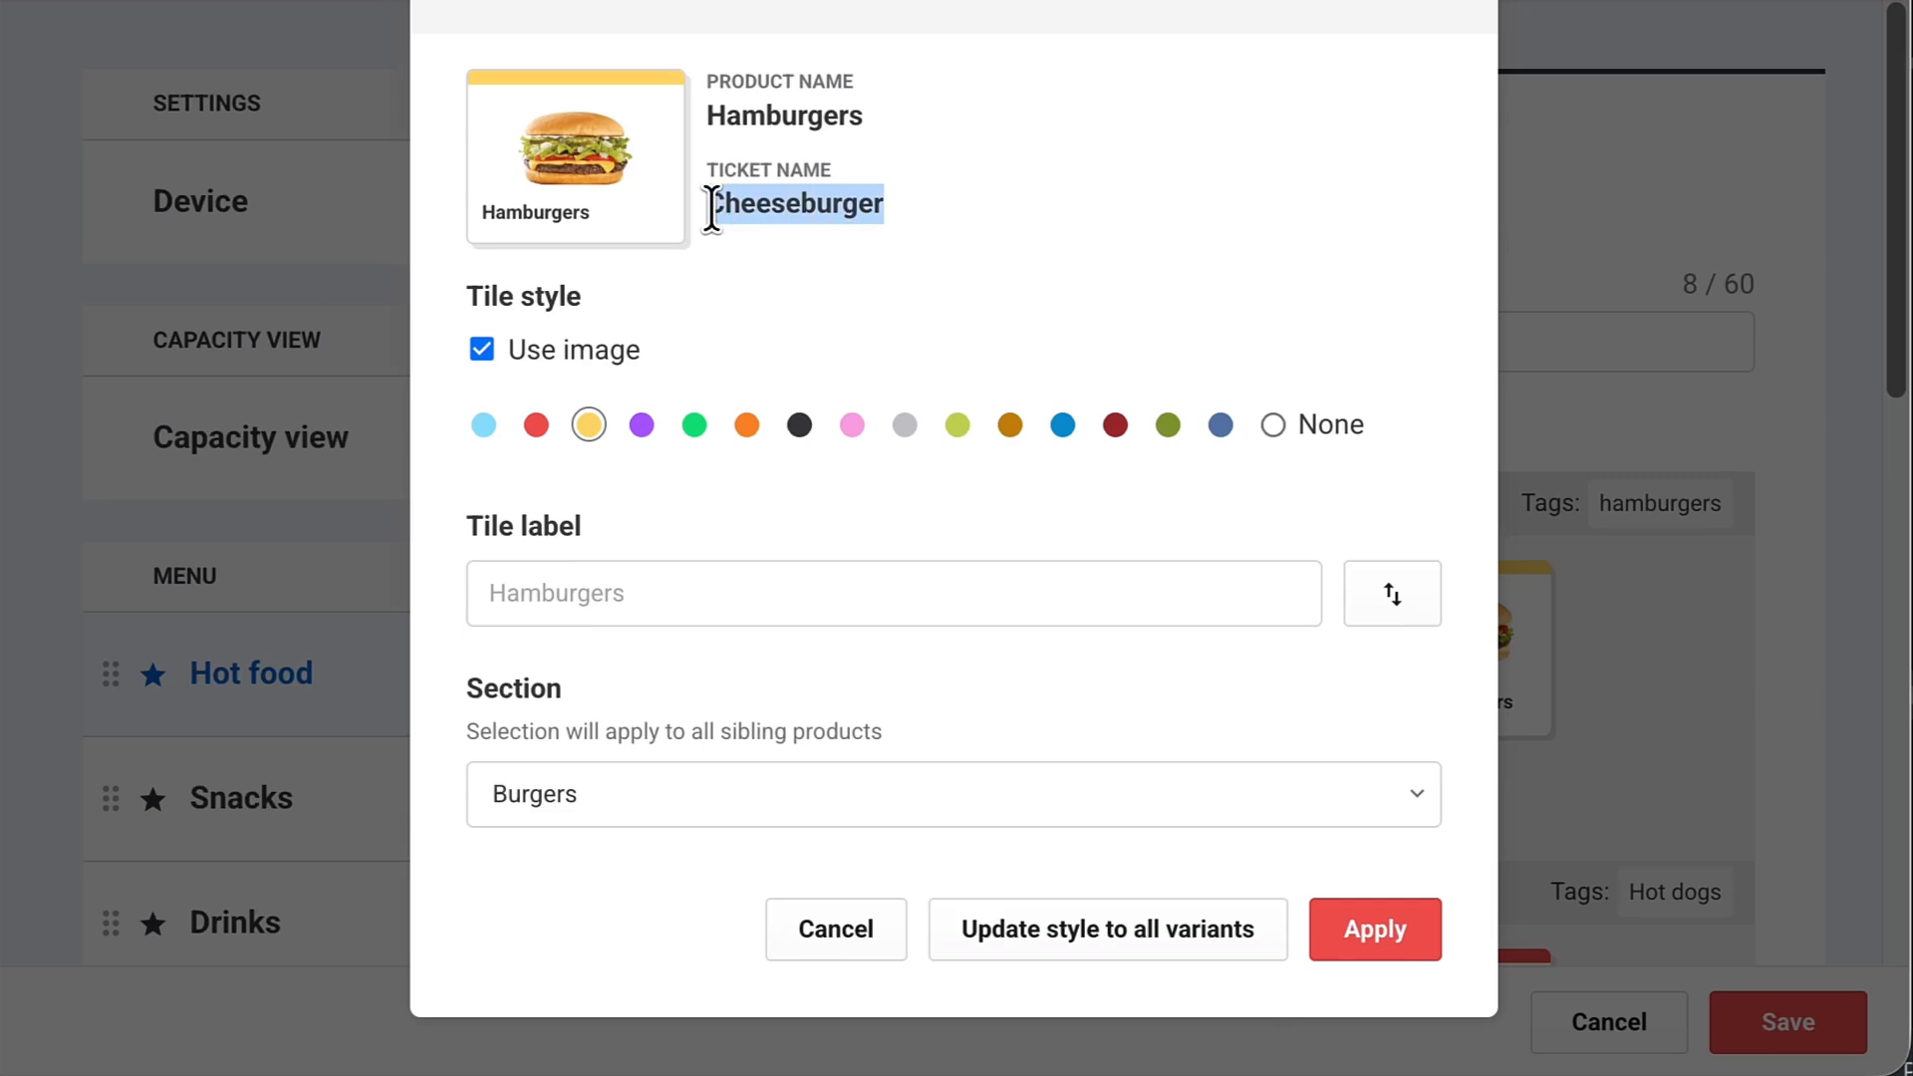
key(ctrl+c)
click(738, 610)
key(ctrl+v)
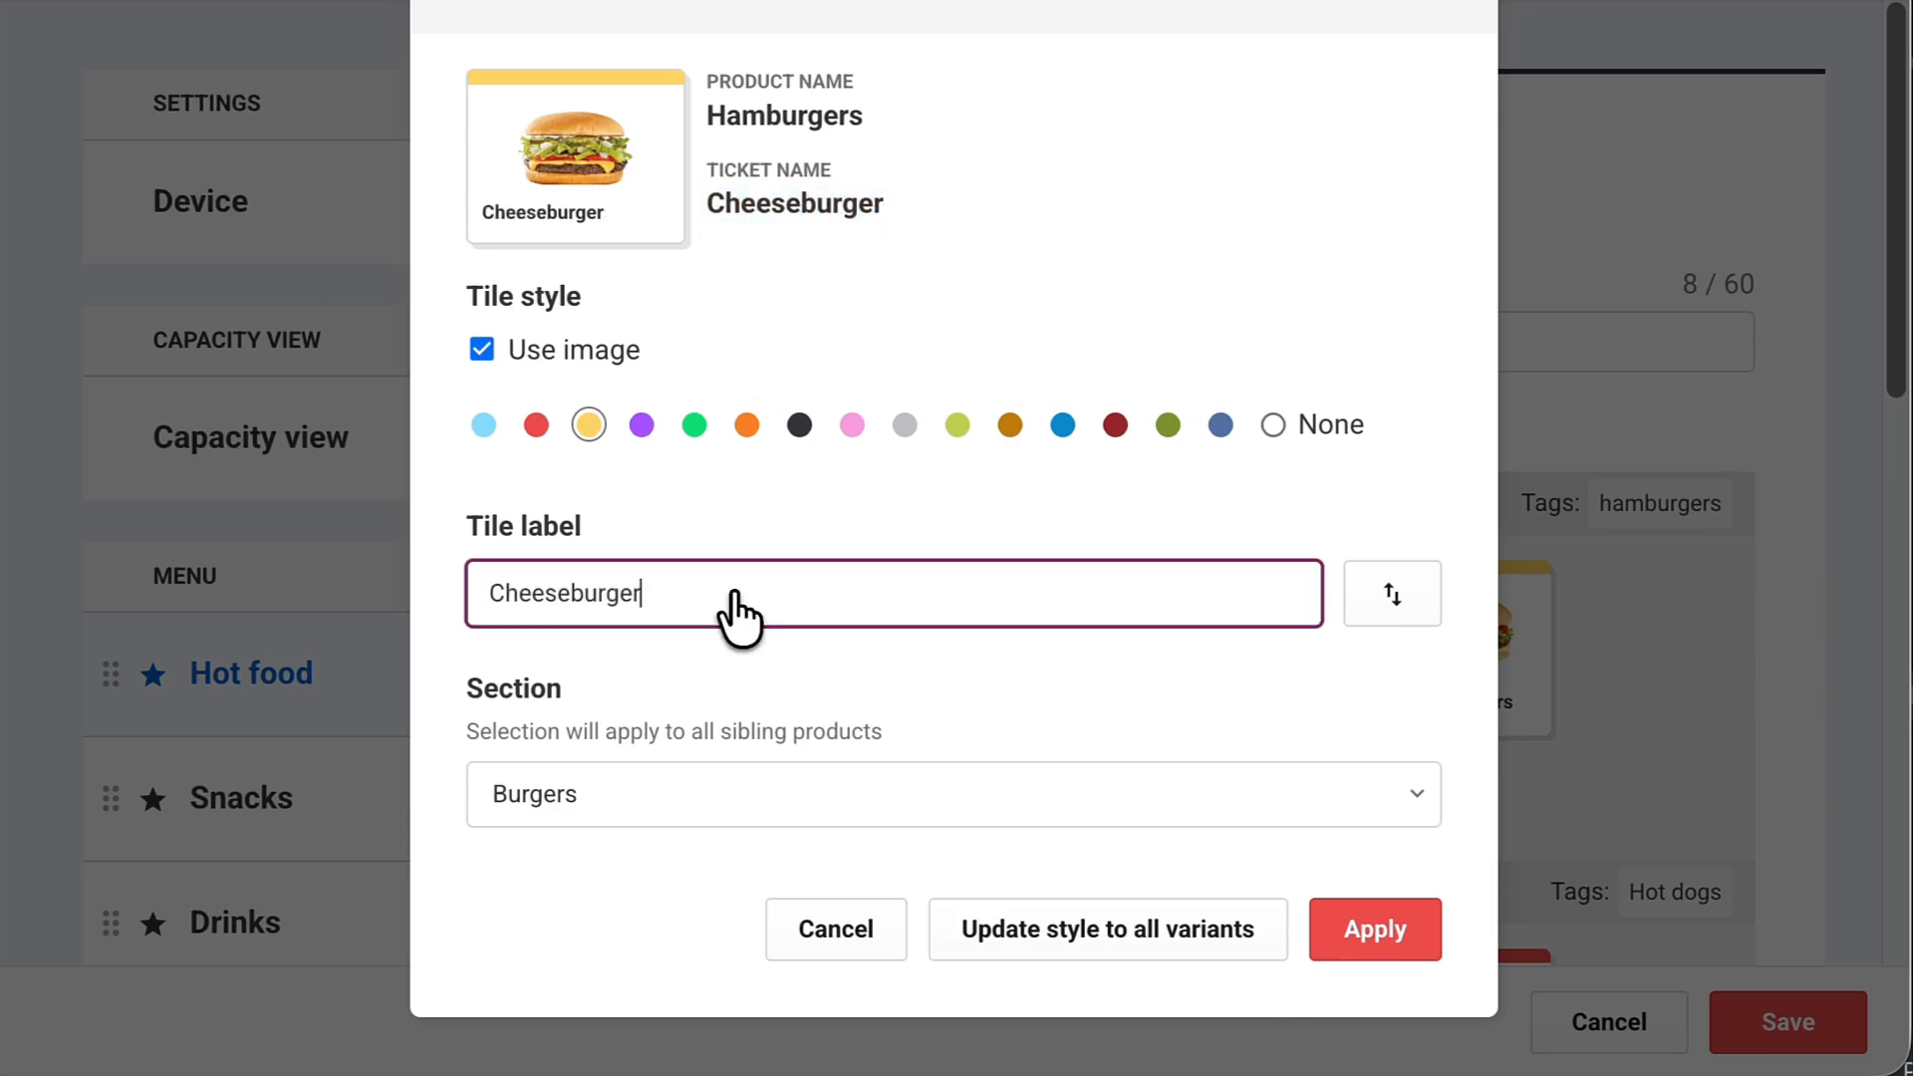
click(1343, 955)
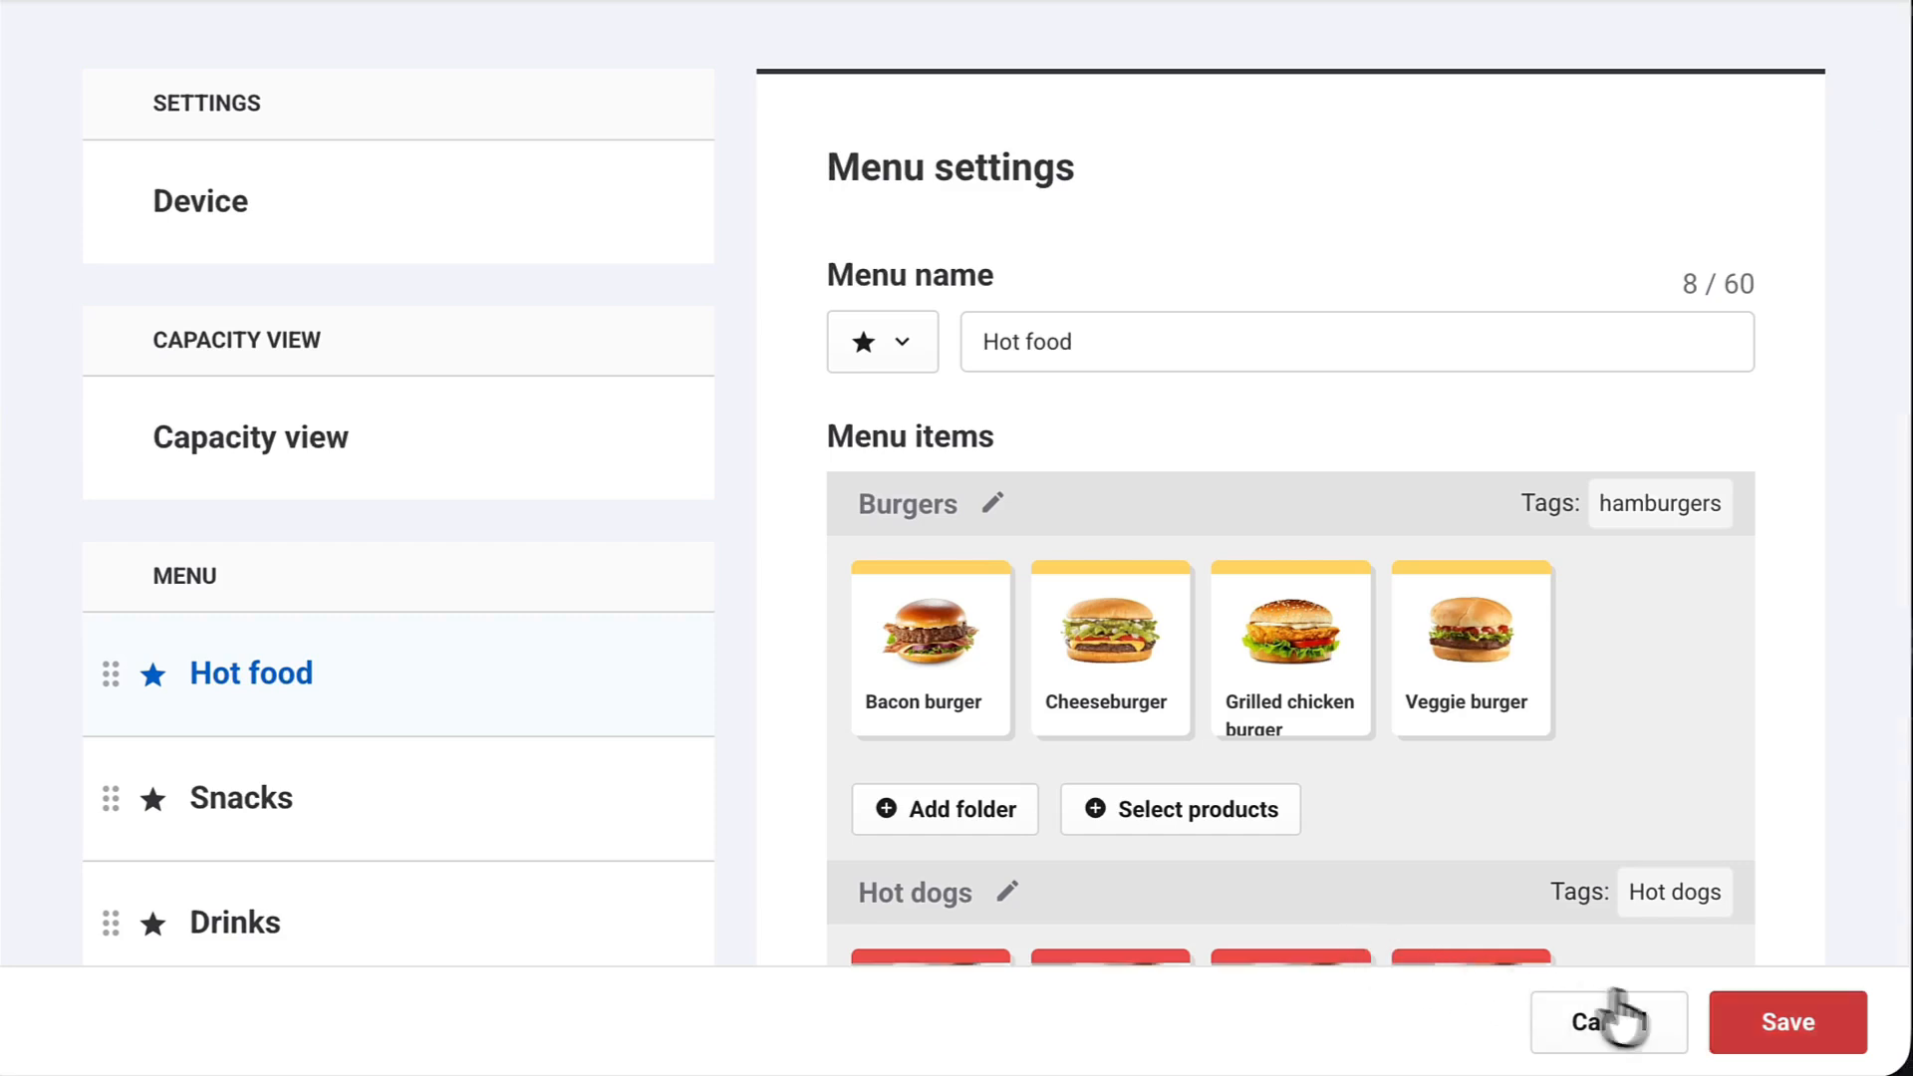
click(1786, 1026)
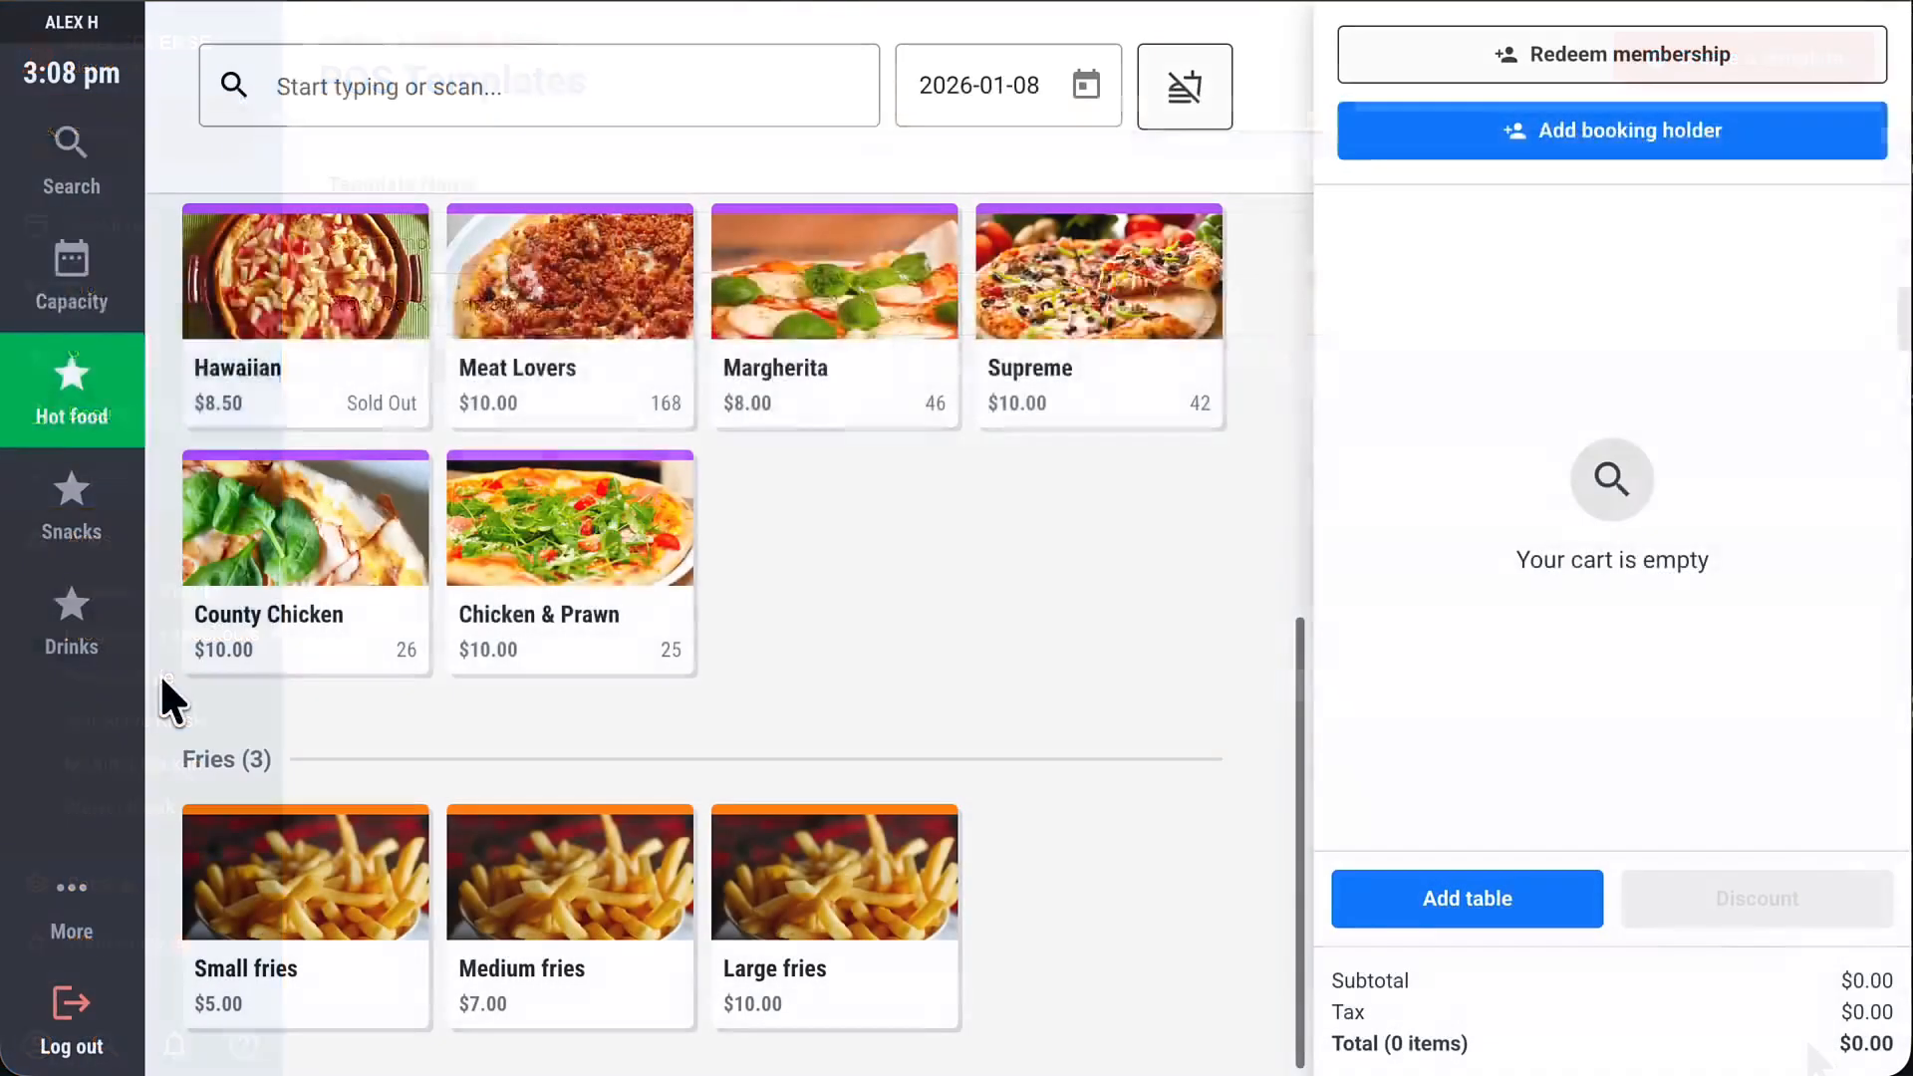
Switch to the POS and review the tiles in the Hot food and Drinks menus.
scroll(159, 672, up, 8)
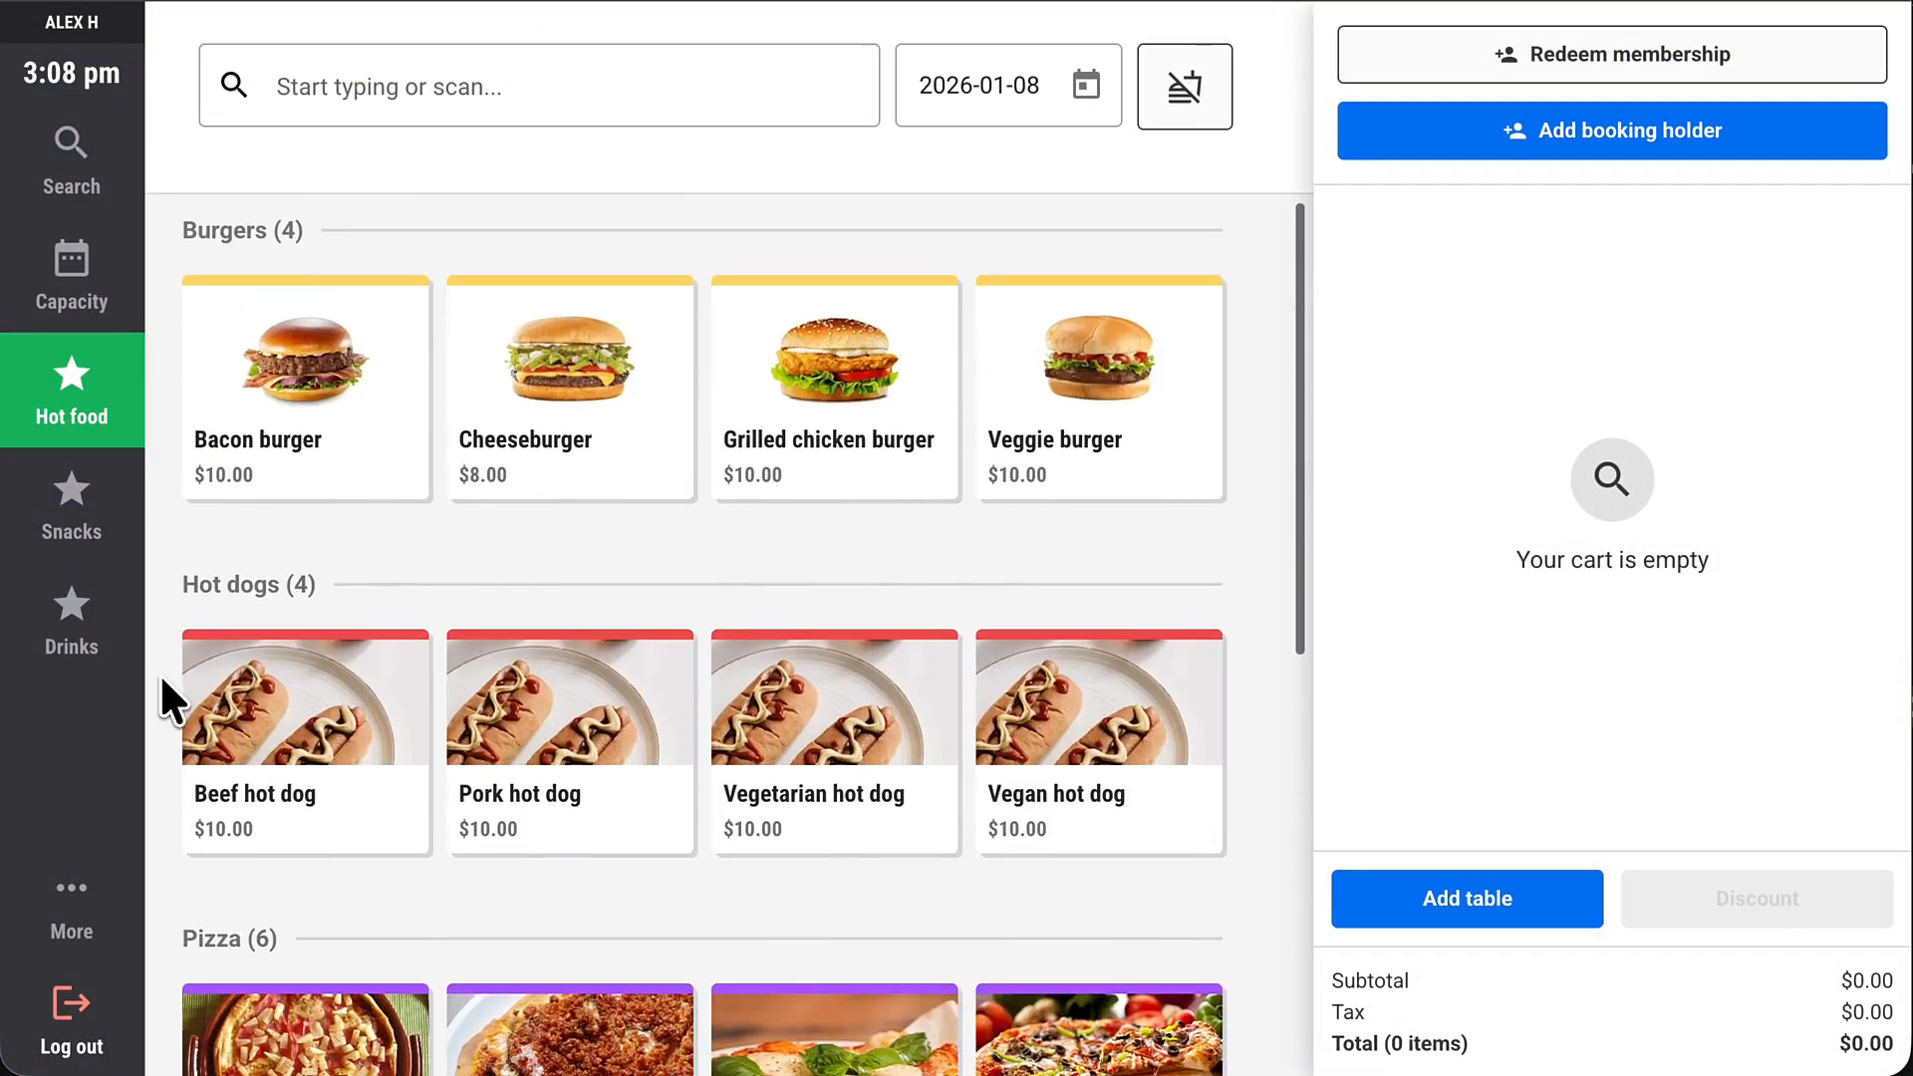
click(71, 628)
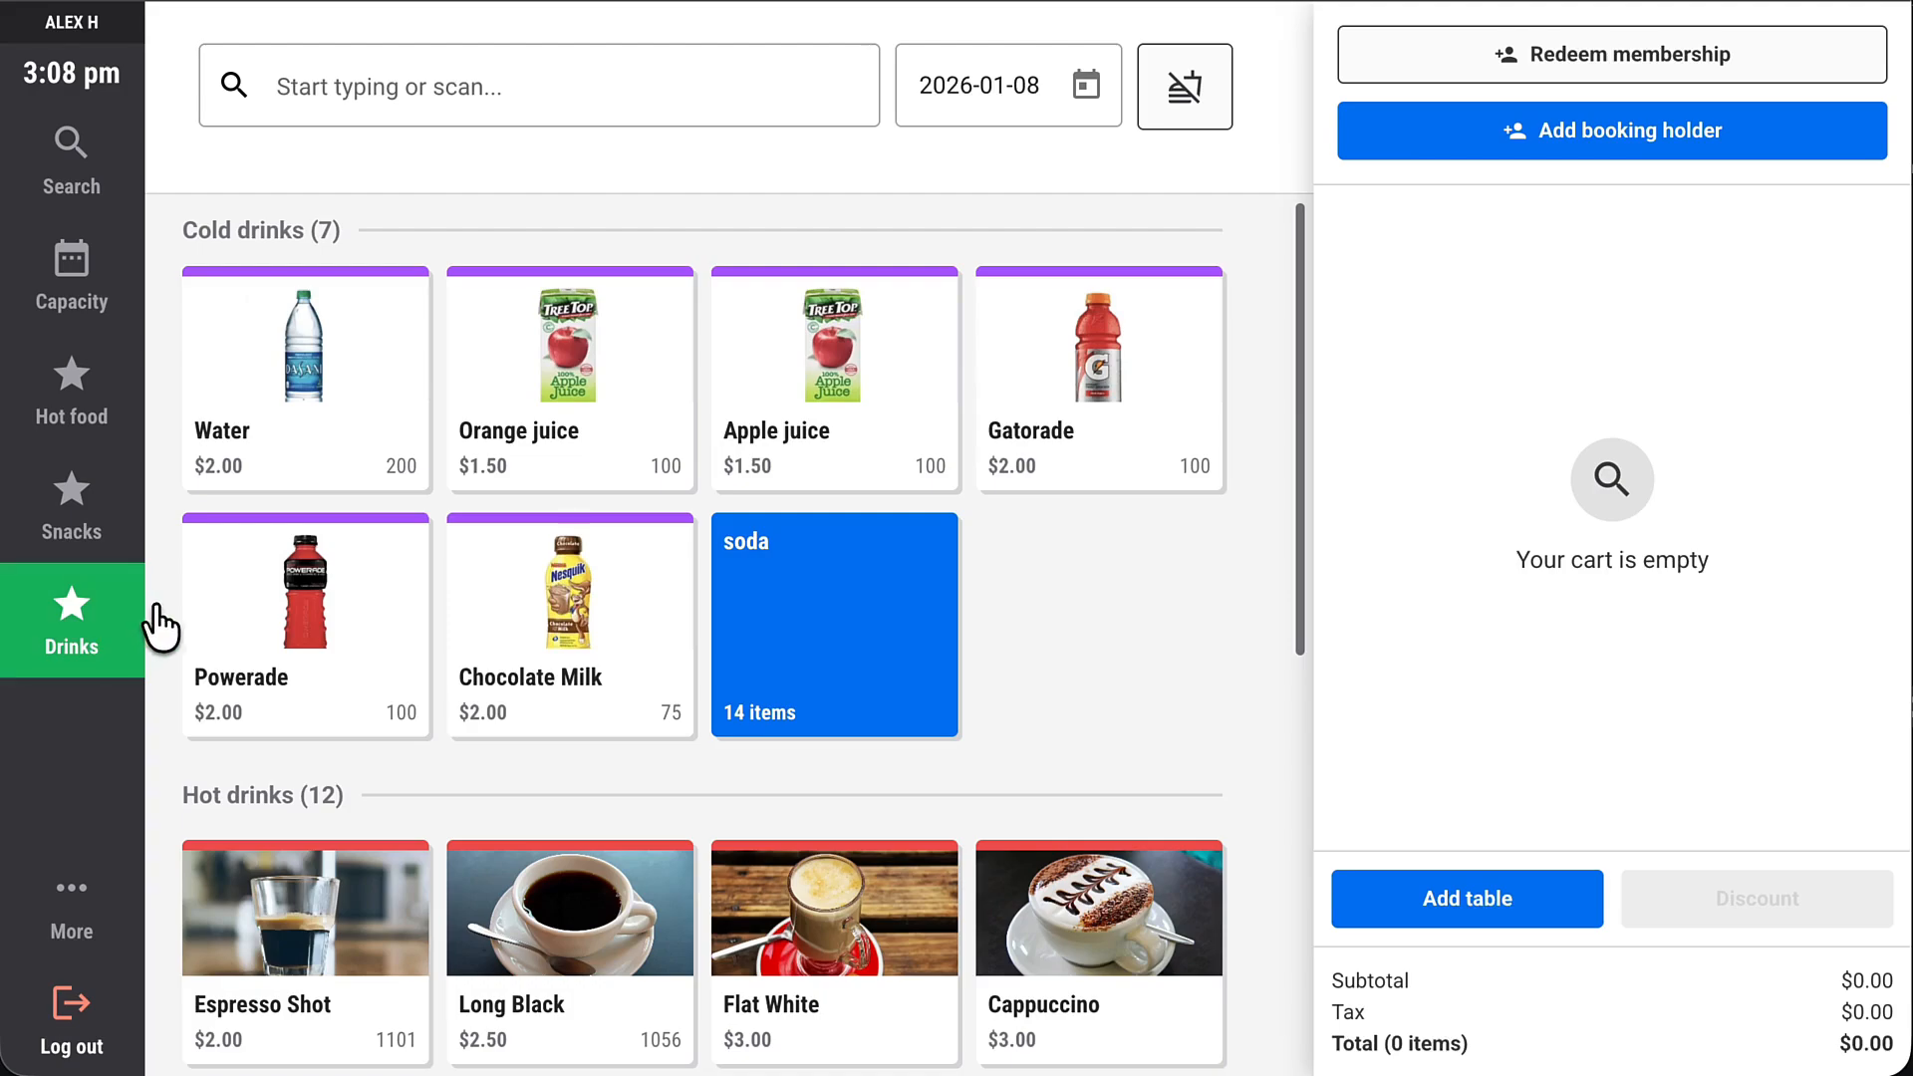
scroll(155, 623, down, 5)
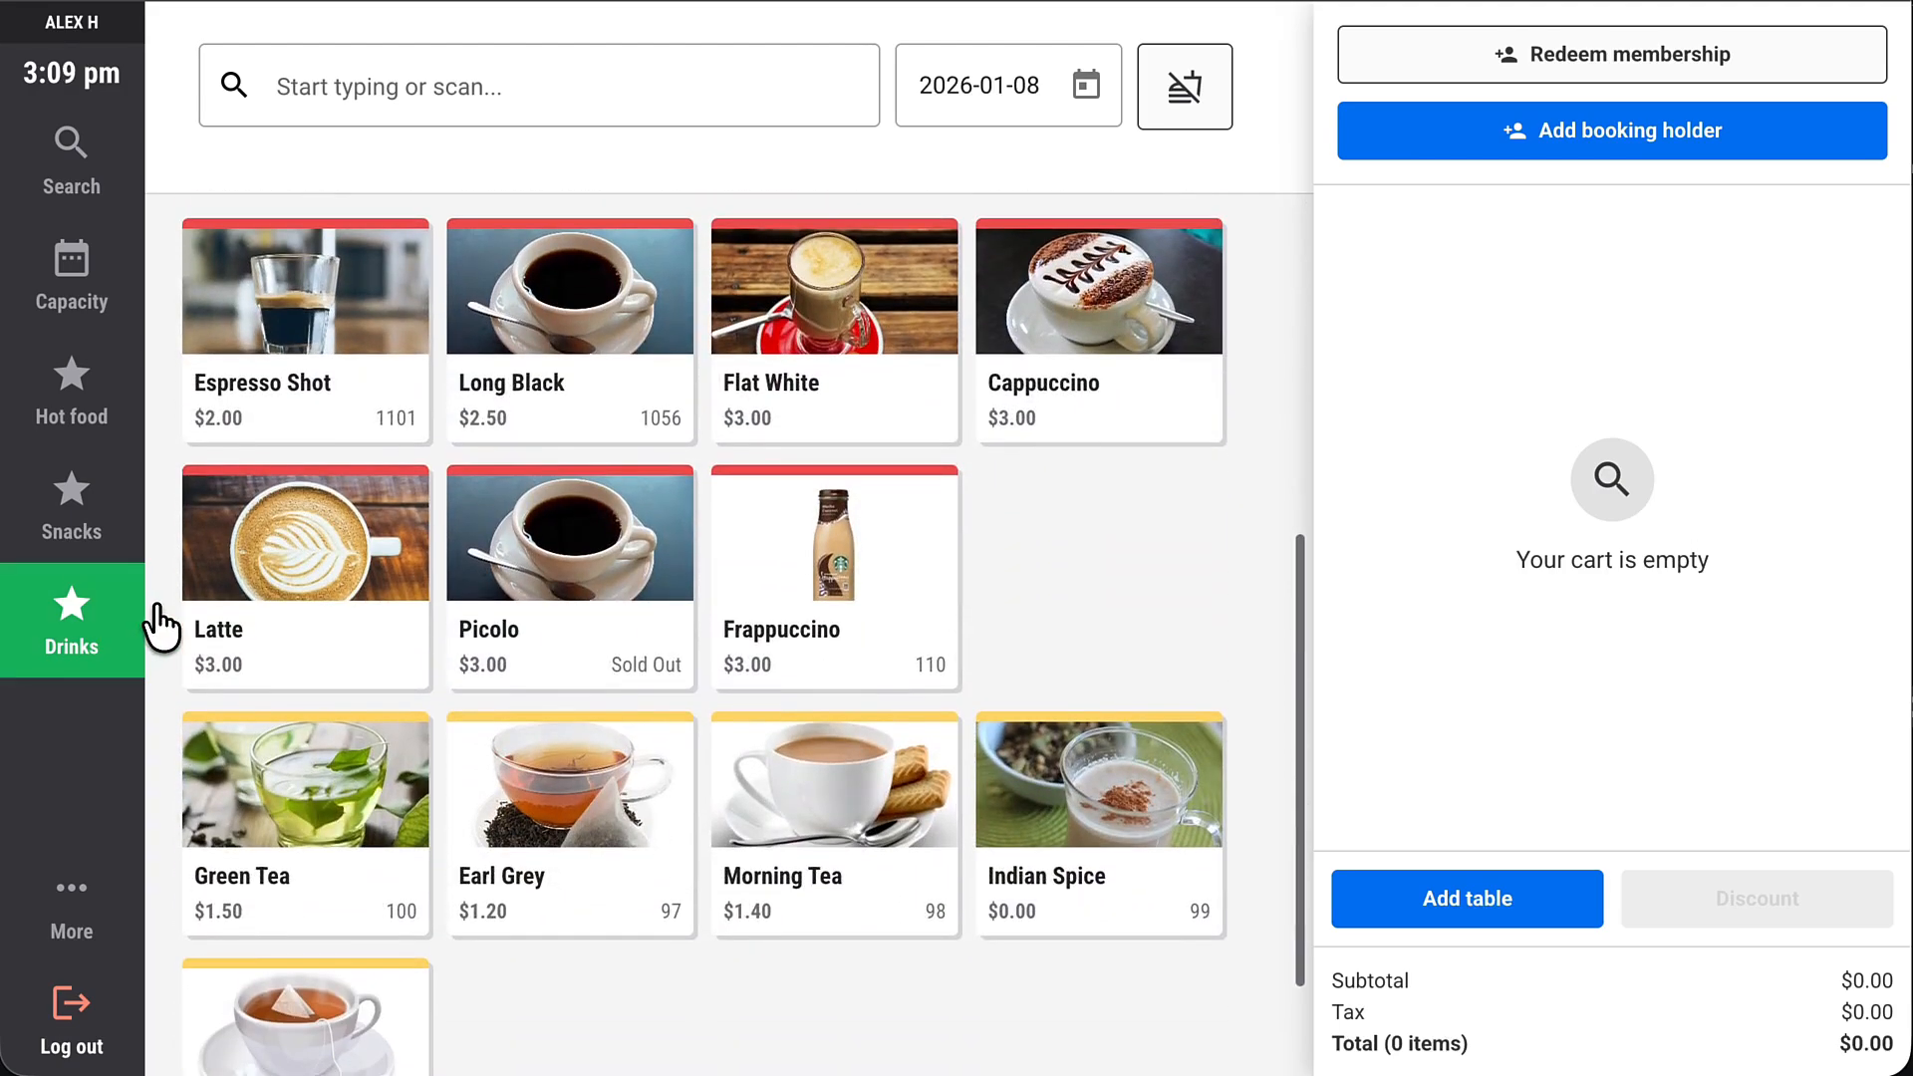